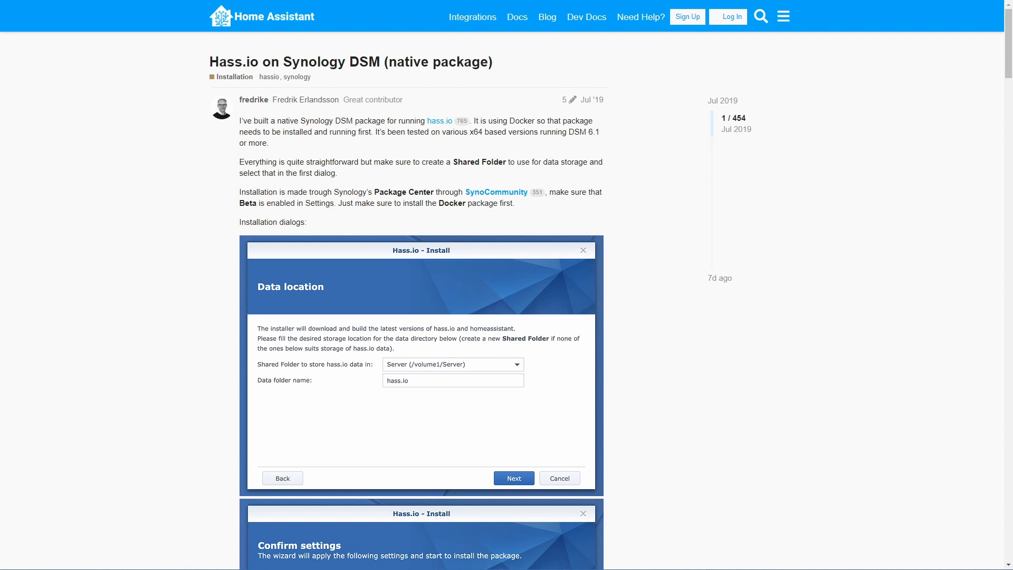
Step: Read the Hass.io package post and scroll through its install screenshots and notes
left_click_drag(286, 121, 393, 150)
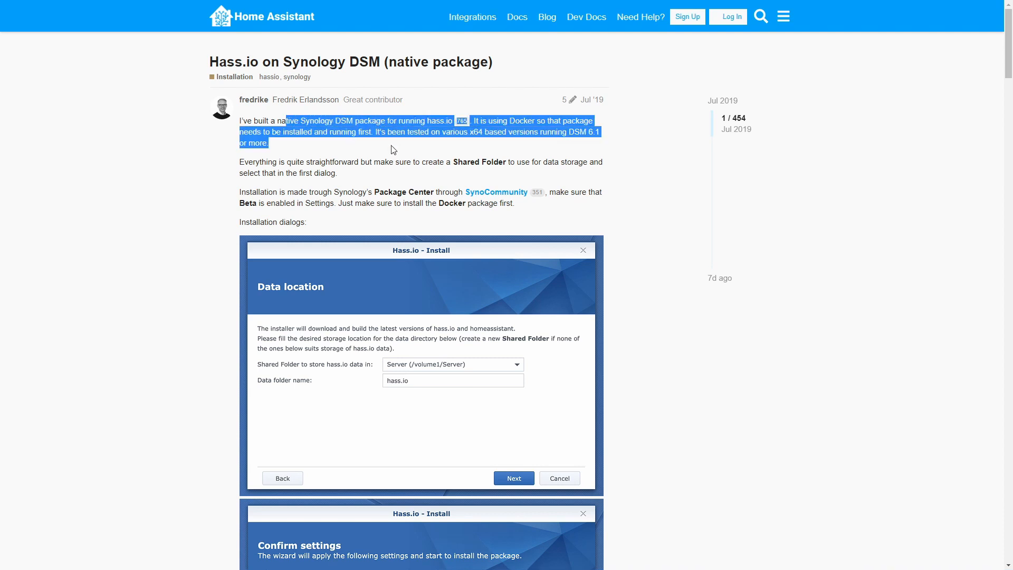
left_click(394, 151)
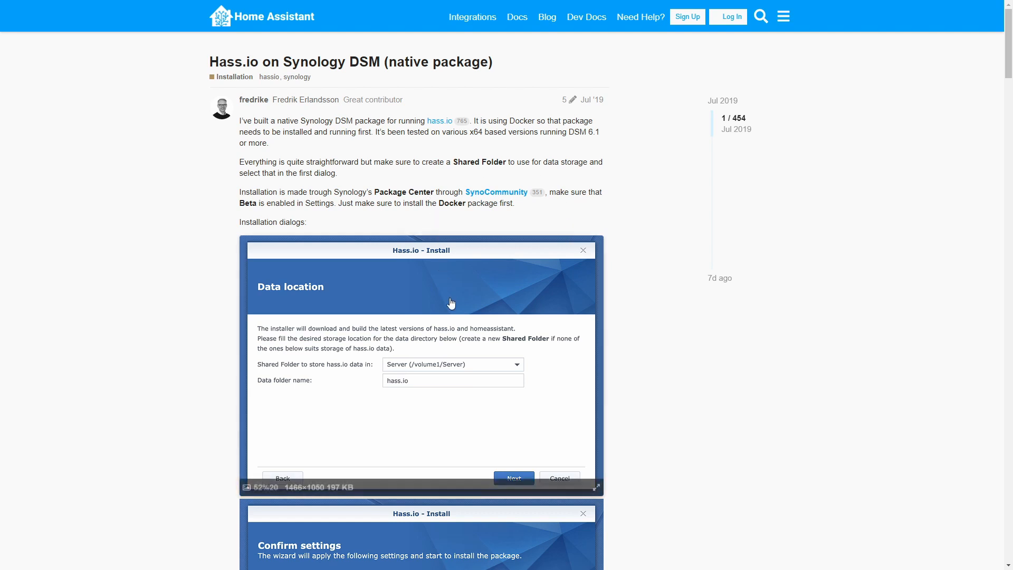
scroll(451, 304, "down", 7)
scroll(451, 303, "down", 12)
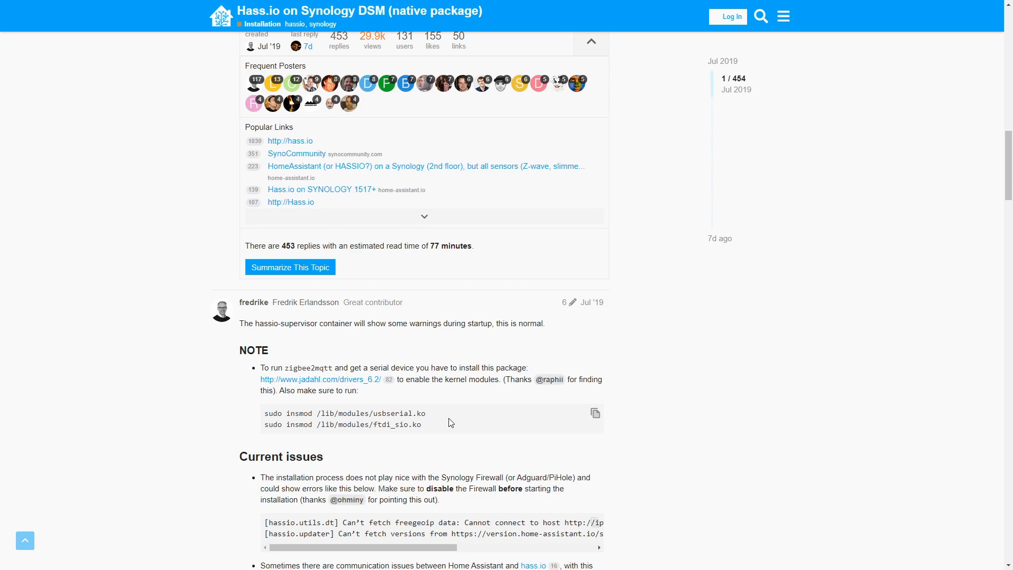
scroll(451, 422, "up", 15)
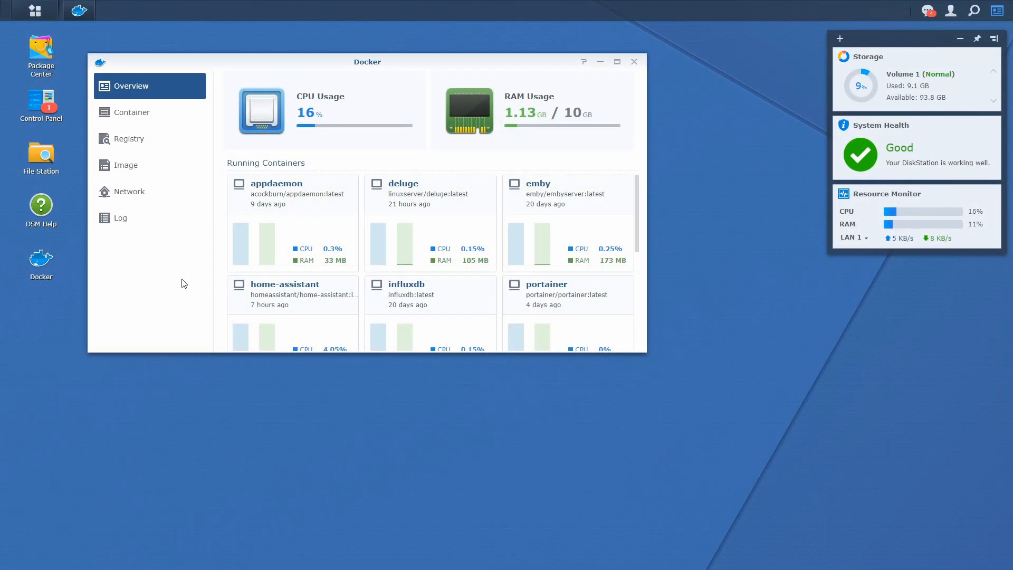
Step: Move and enlarge the Docker window to list all containers
left_click_drag(283, 58, 406, 37)
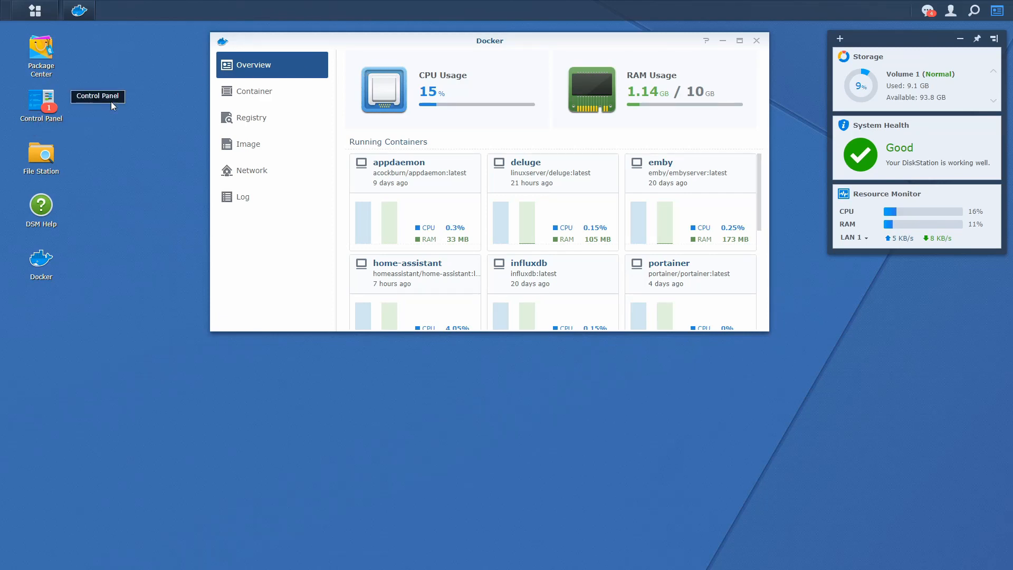
left_click(281, 98)
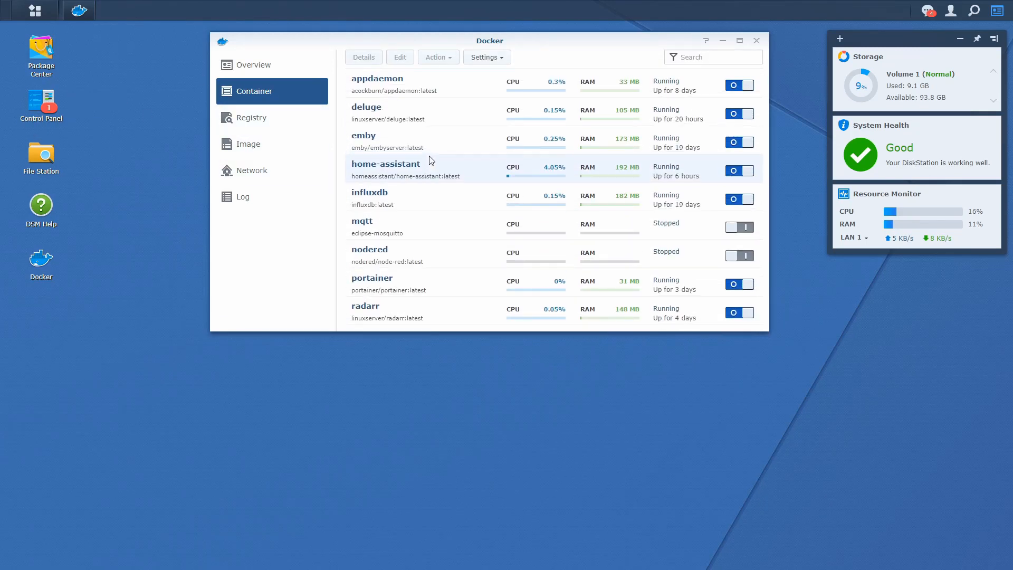
left_click_drag(494, 331, 497, 452)
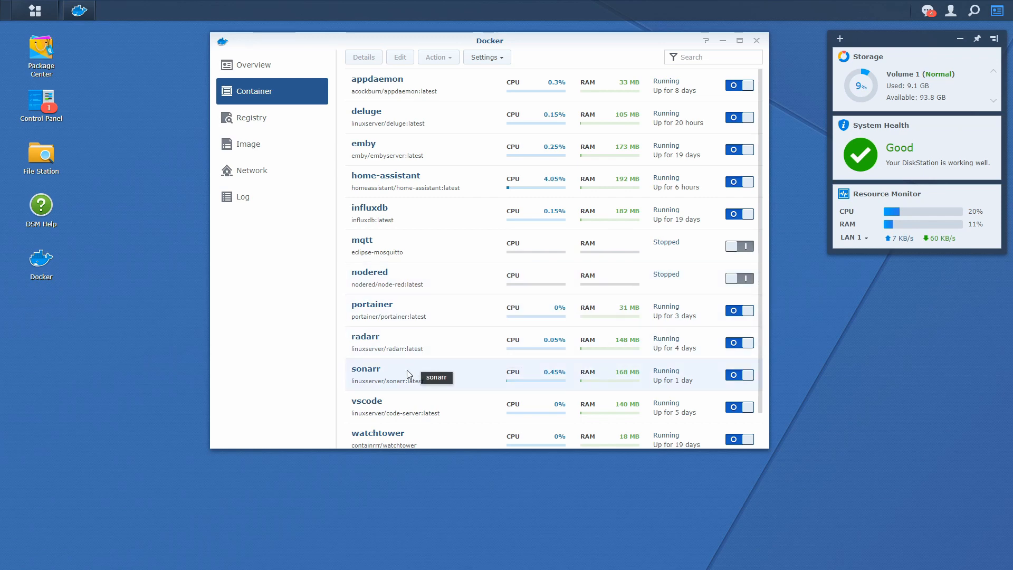
scroll(419, 369, "down", 1)
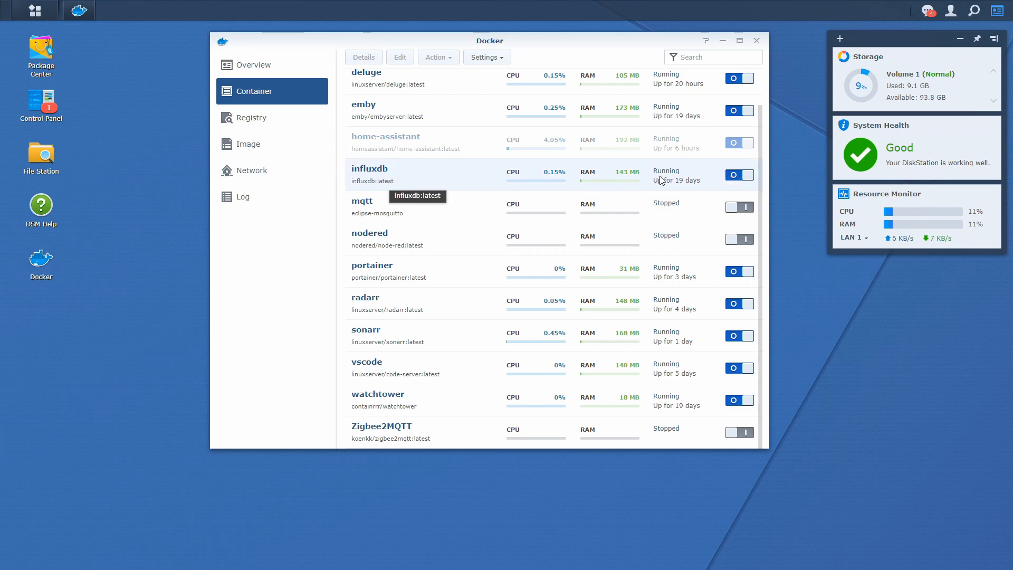
Step: Stop the influxdb, appdaemon, deluge and emby containers
left_click(734, 178)
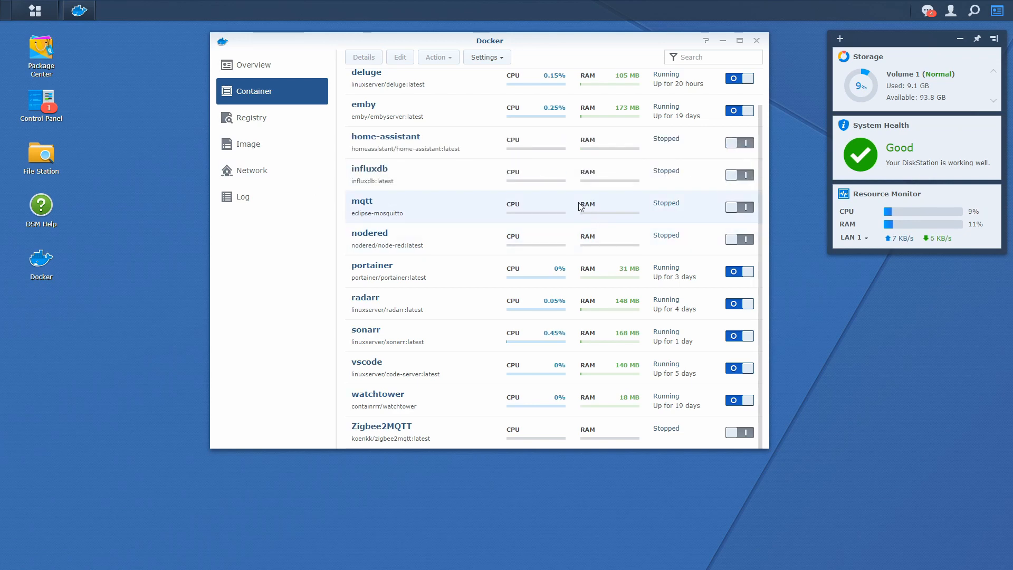
scroll(575, 201, "up", 1)
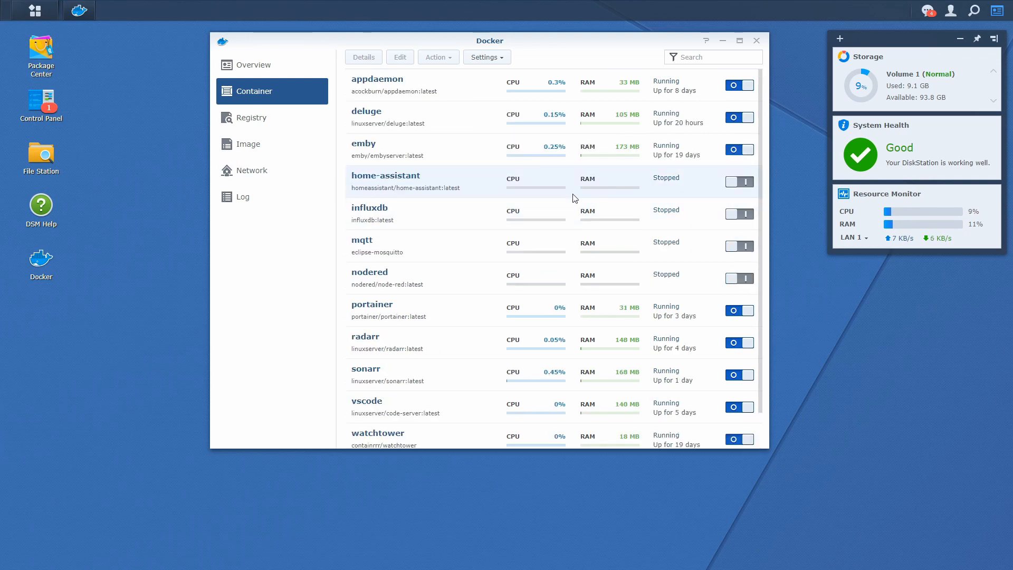
left_click(734, 86)
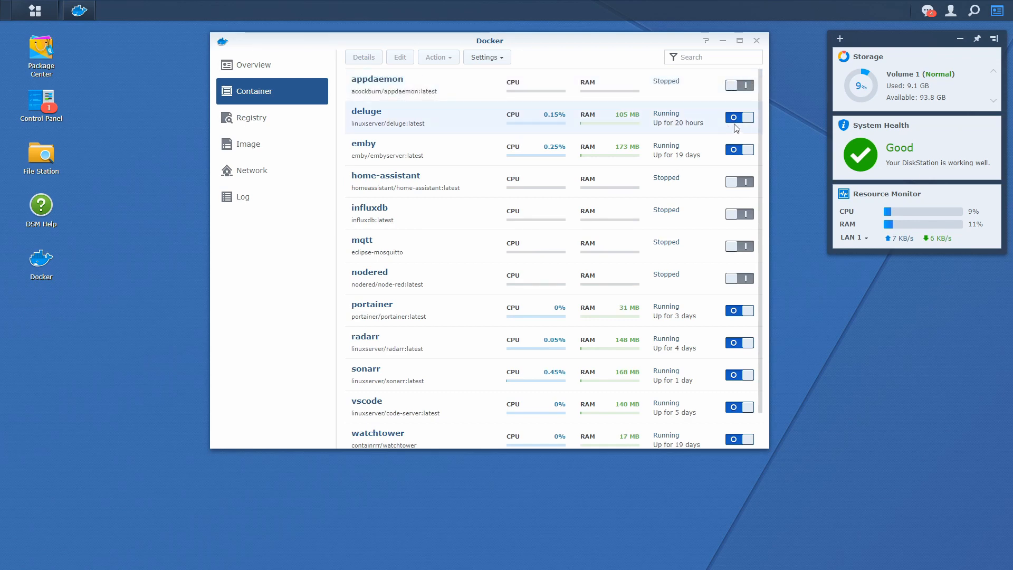
left_click(734, 118)
left_click(742, 150)
Step: Stop the radarr, sonarr and vscode containers, then close Docker
scroll(712, 206, "down", 2)
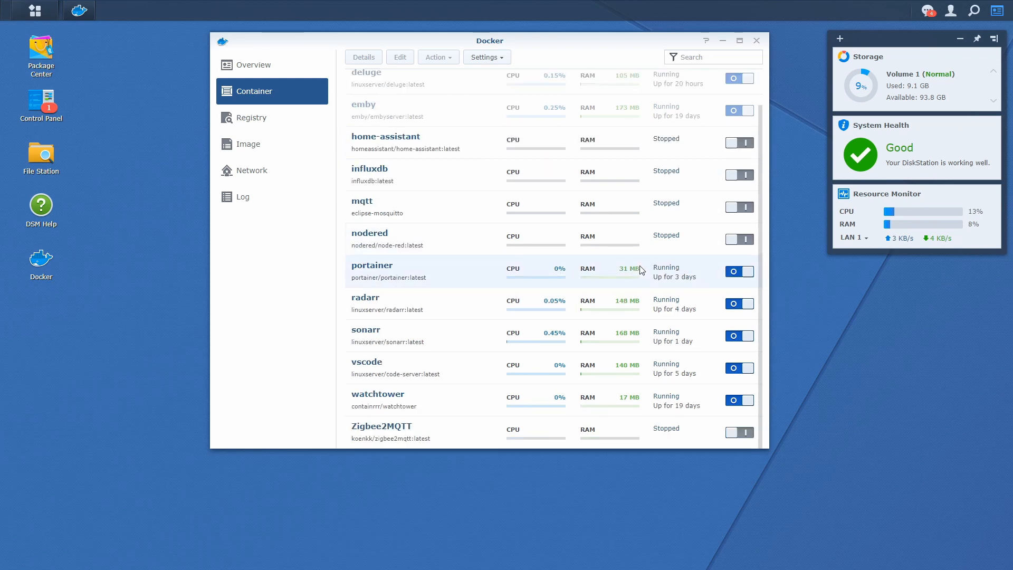
left_click(732, 308)
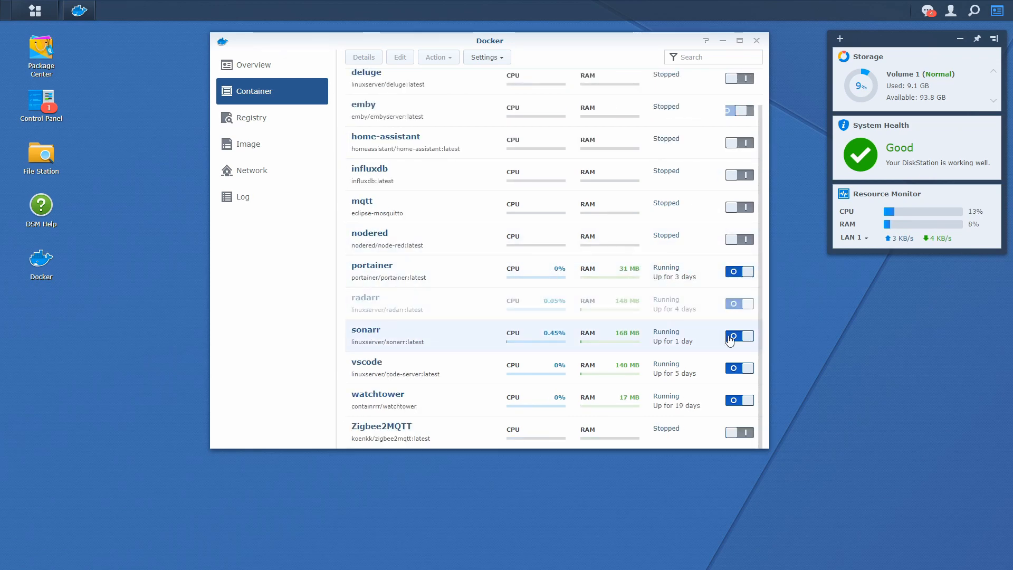
left_click(730, 337)
left_click(736, 365)
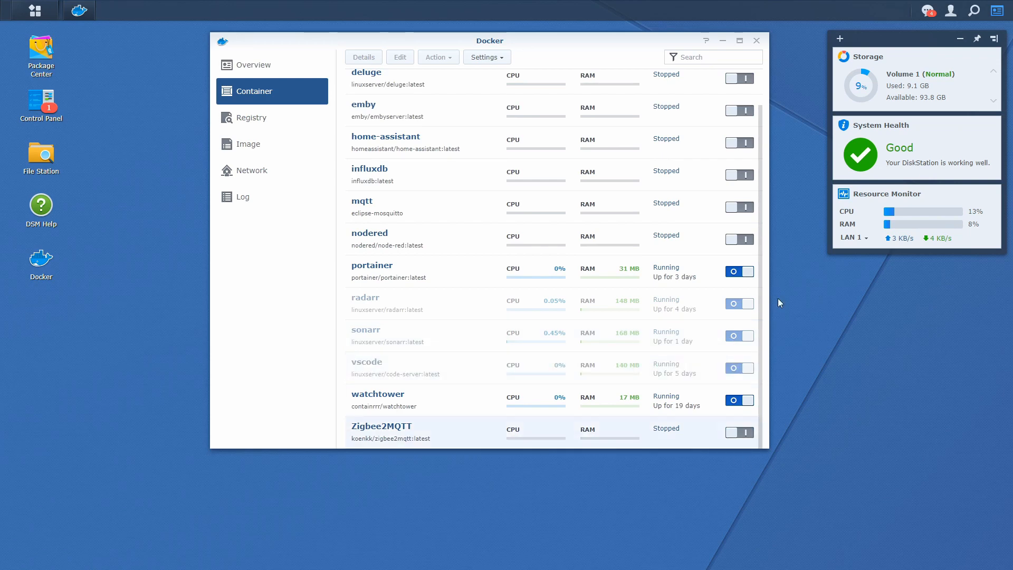
scroll(725, 253, "up", 1)
scroll(729, 226, "down", 1)
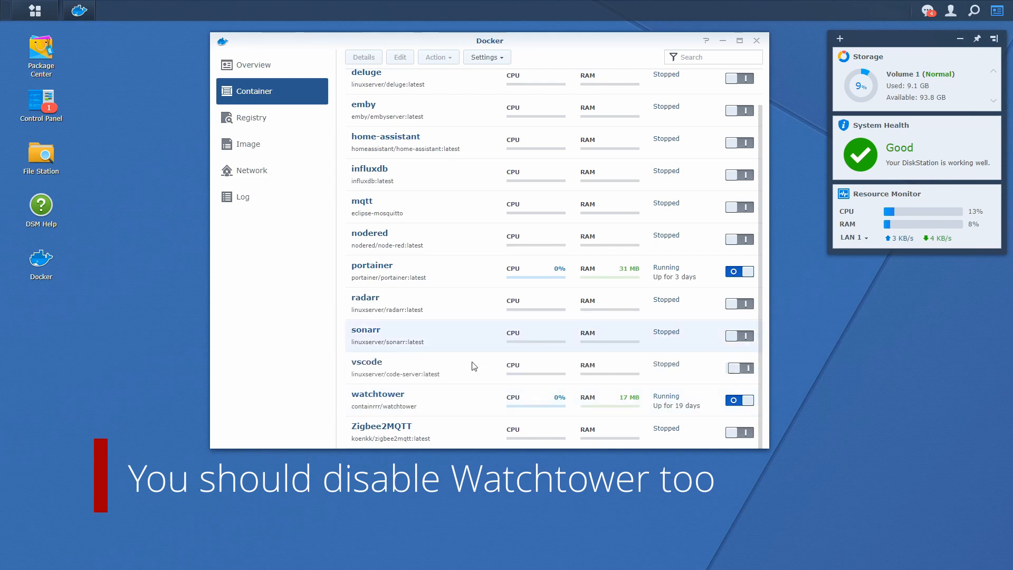
left_click(756, 41)
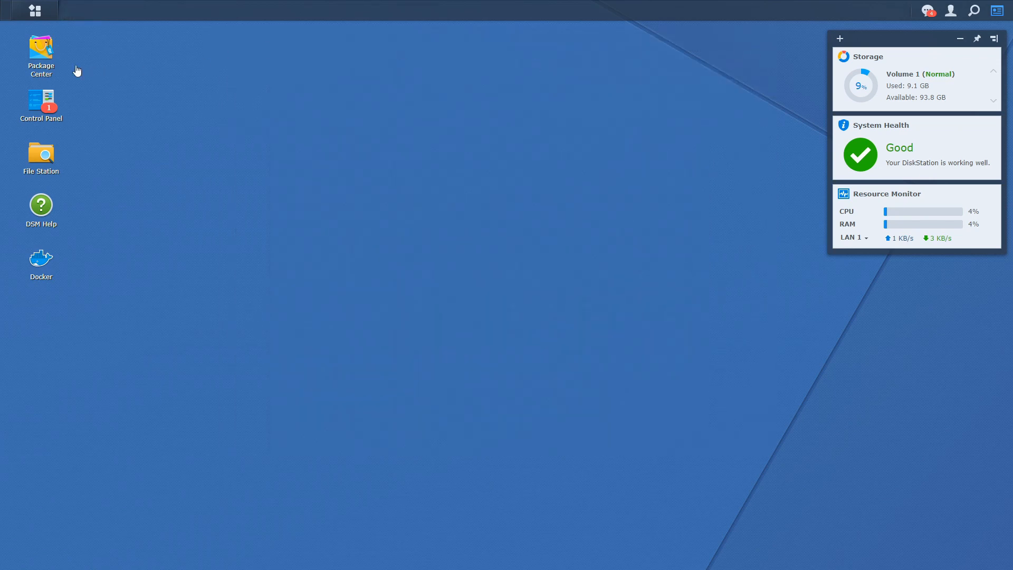
left_click(41, 52)
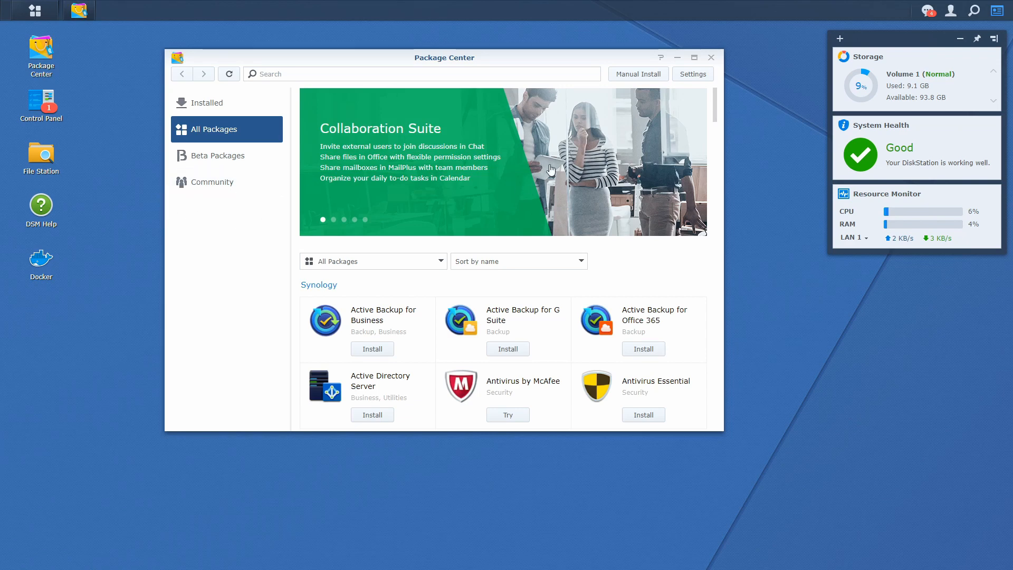
left_click(712, 76)
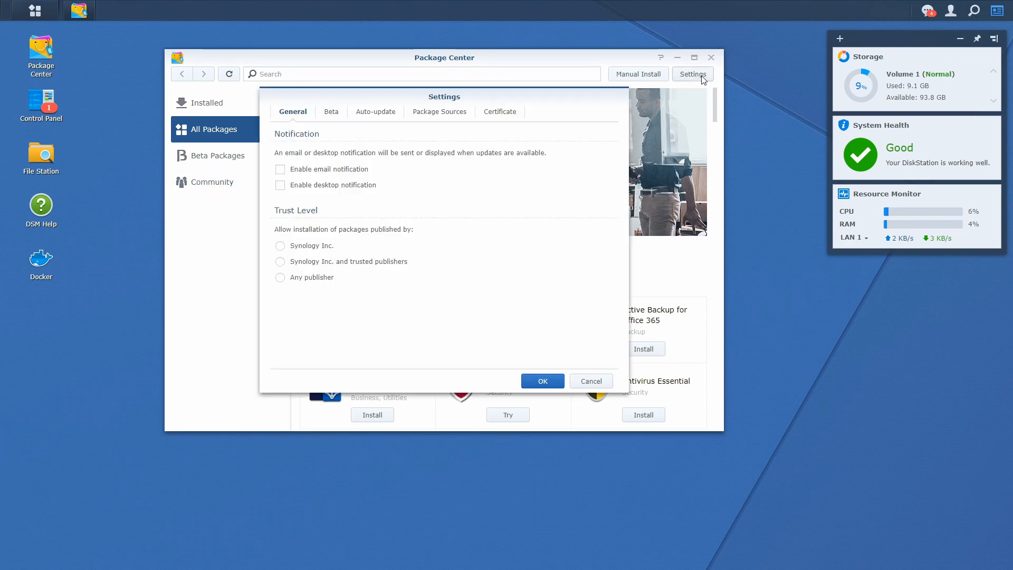
left_click(426, 113)
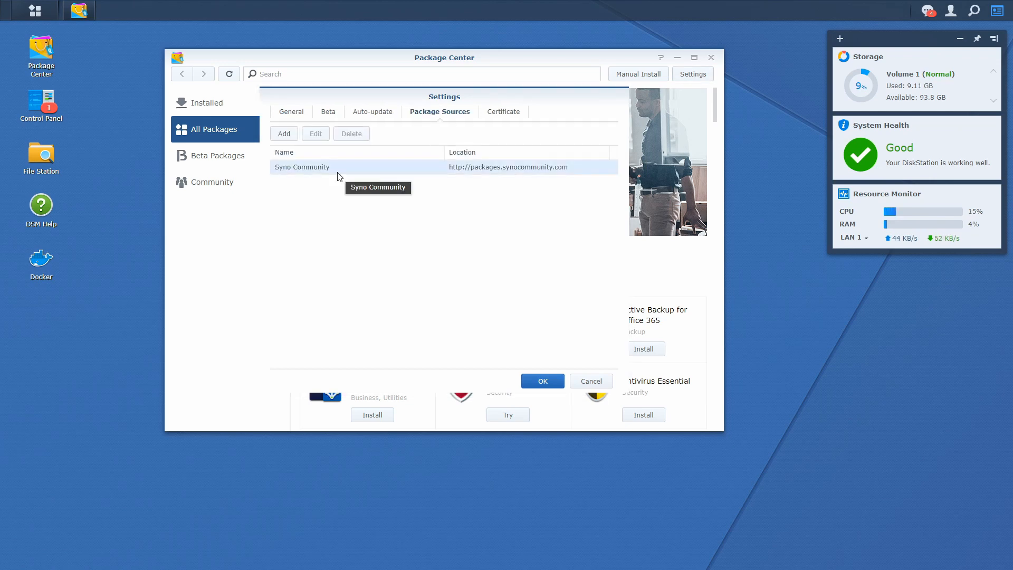
left_click(339, 175)
left_click(315, 134)
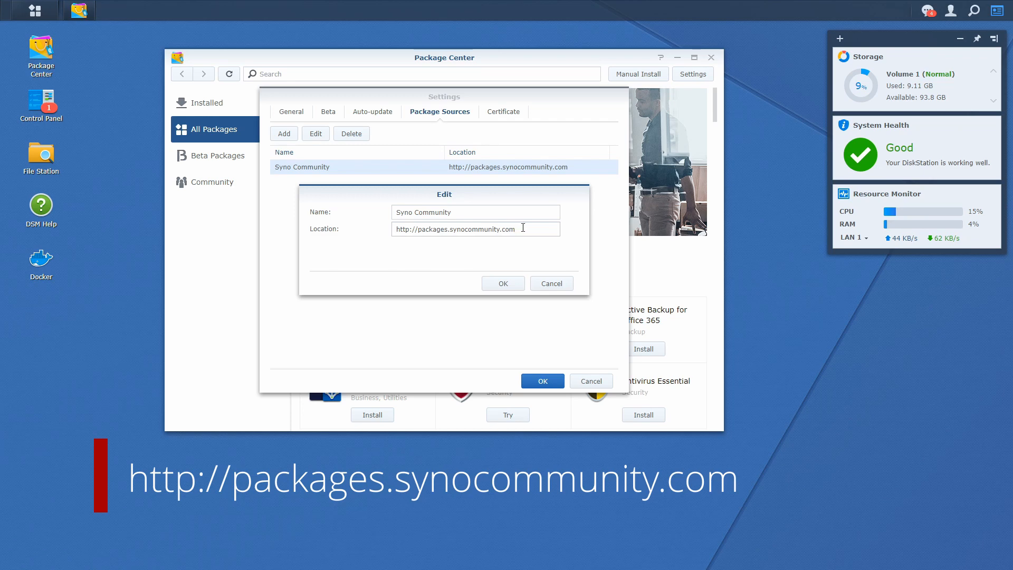
left_click_drag(523, 228, 393, 228)
left_click(504, 283)
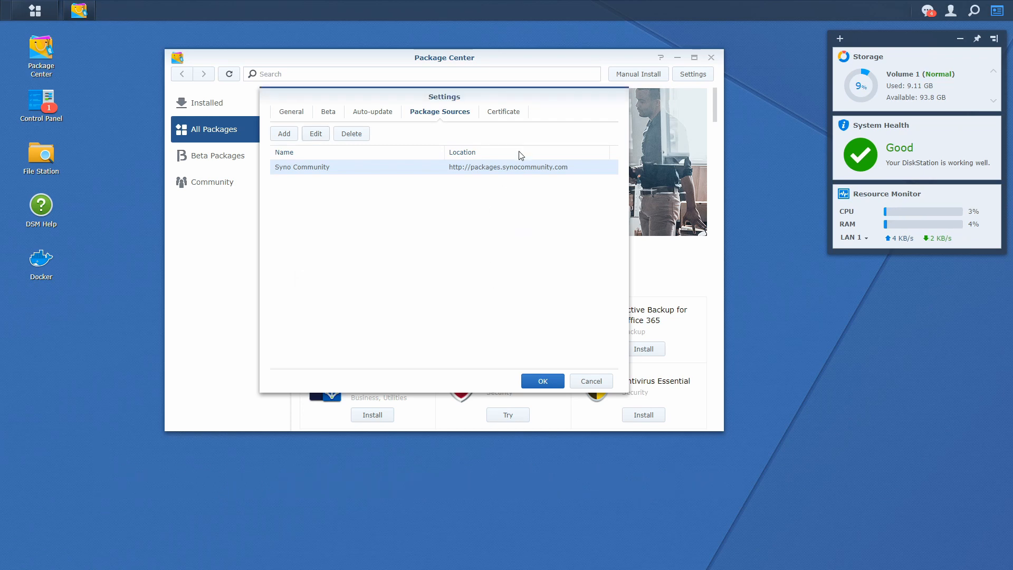
left_click(325, 115)
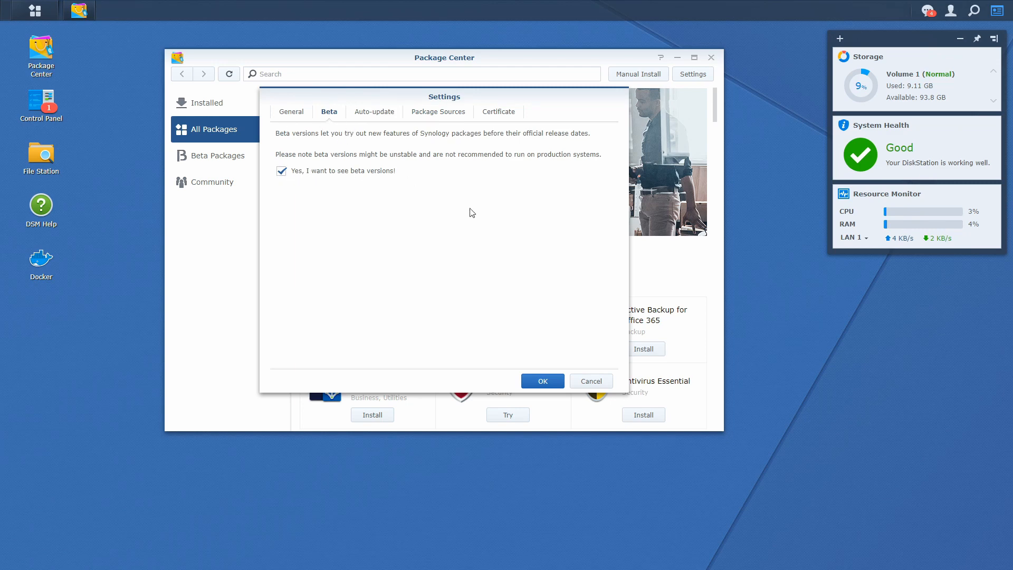
left_click(556, 382)
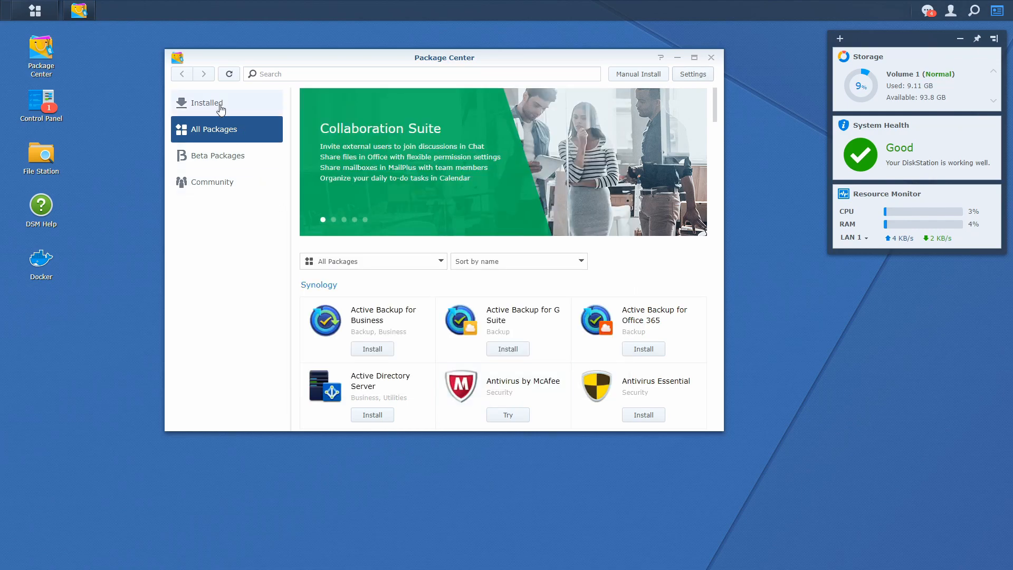
Step: Open the Community Hass.io beta package page, then bring up Control Panel
left_click(215, 185)
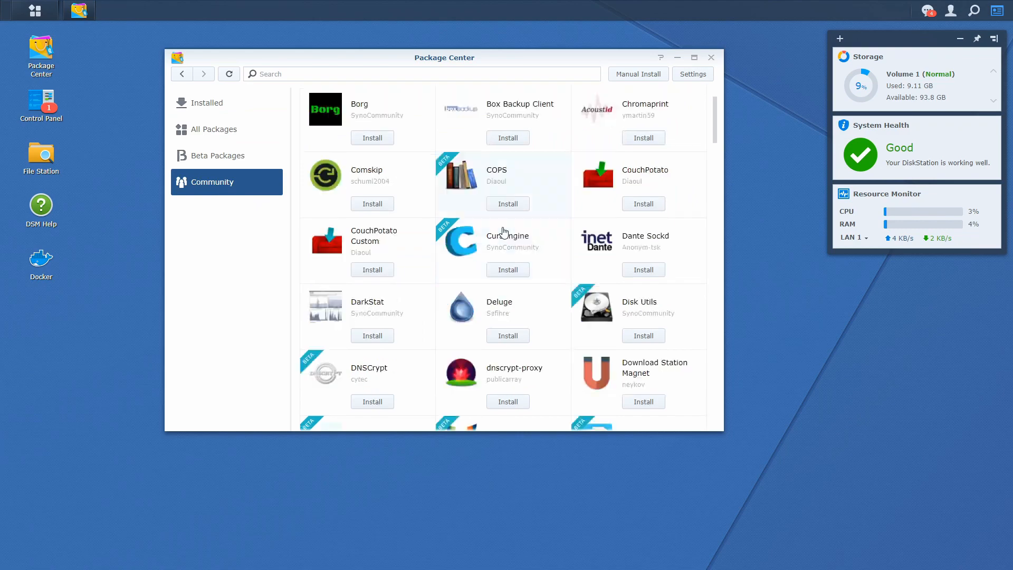
scroll(503, 232, "down", 9)
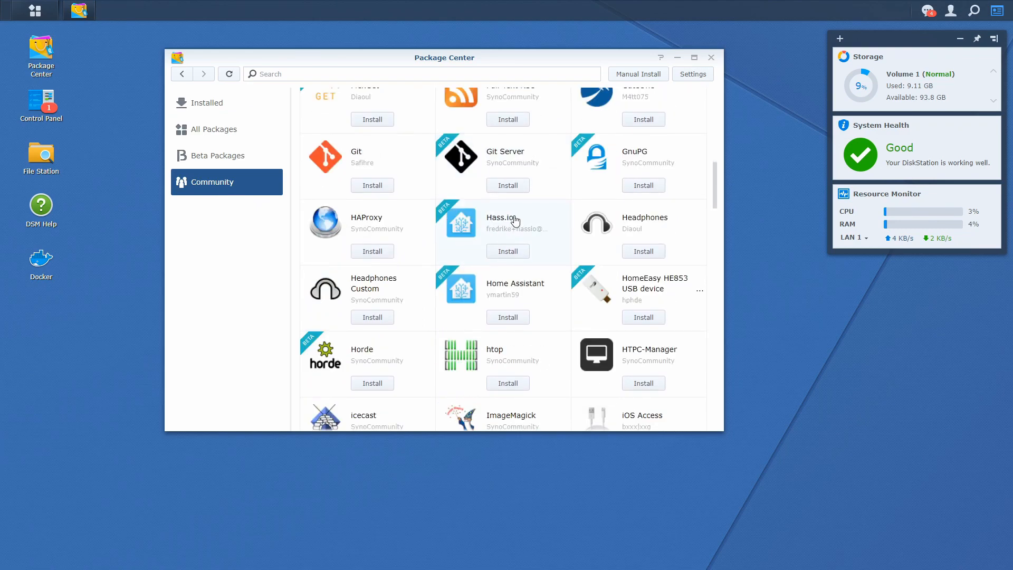
left_click(515, 222)
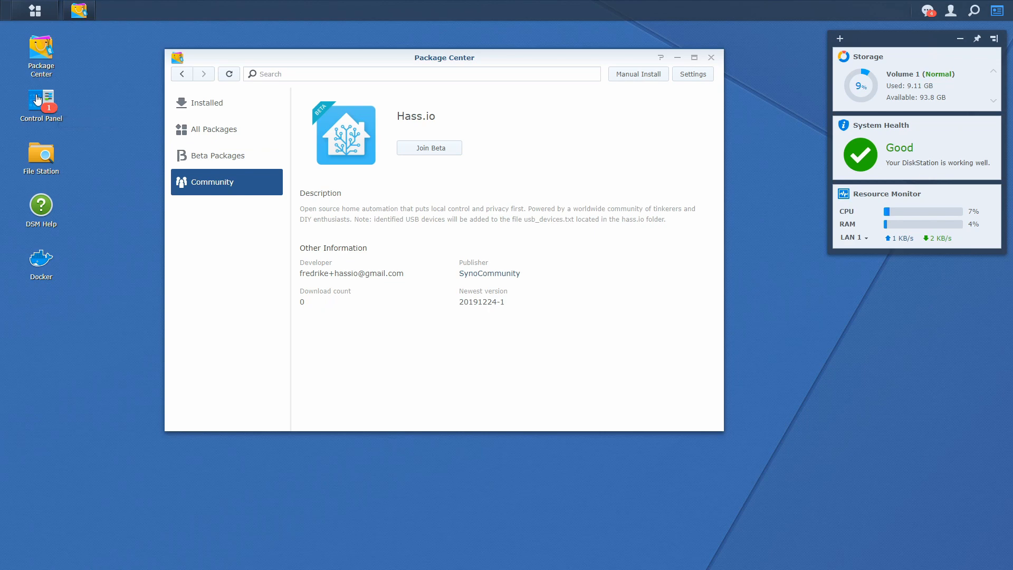
left_click(37, 99)
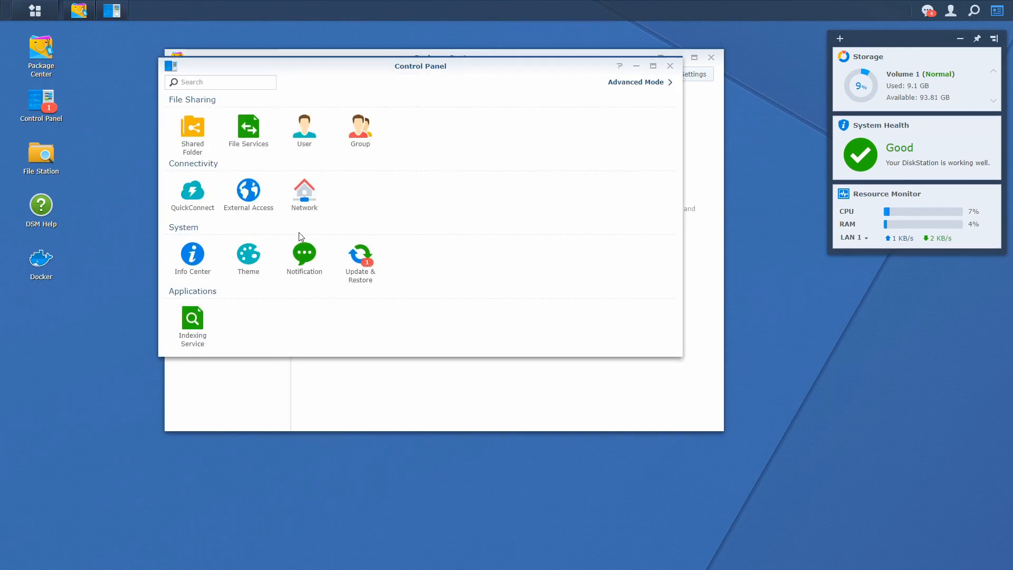
Step: Start a shared folder named home-assistant, described 'Home Assistant files', with recycle bin disabled
left_click(193, 136)
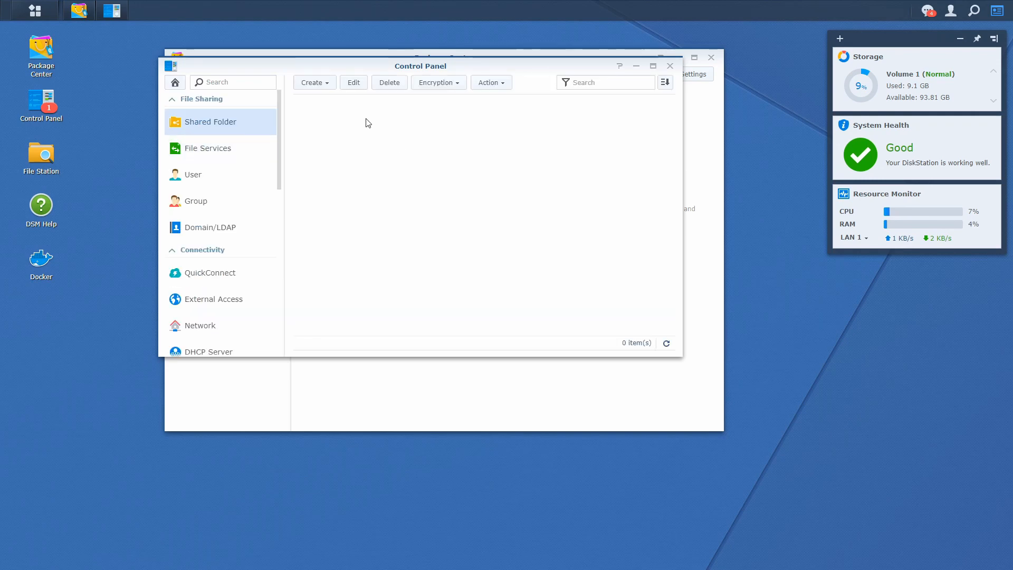
left_click(317, 82)
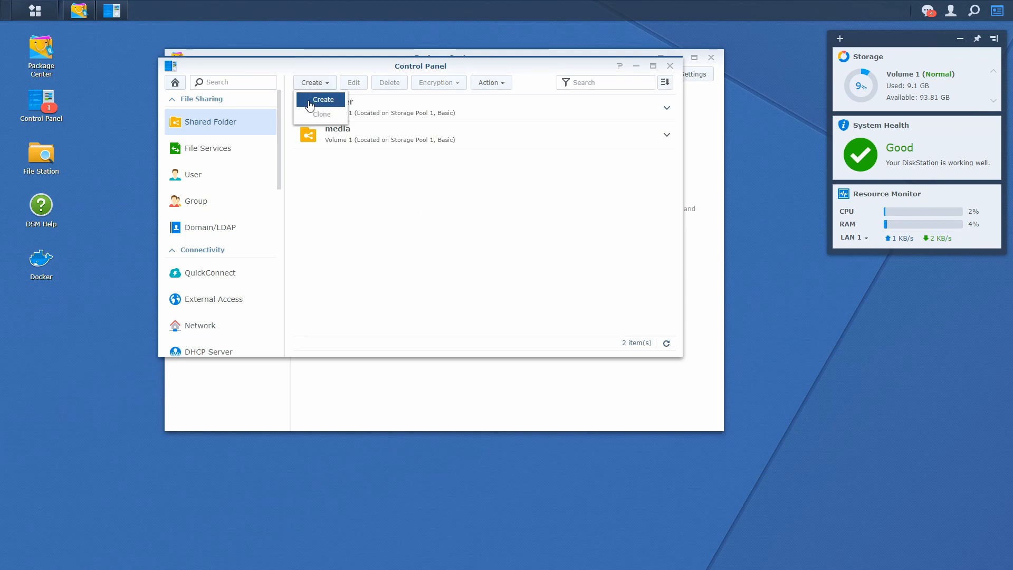
left_click(310, 101)
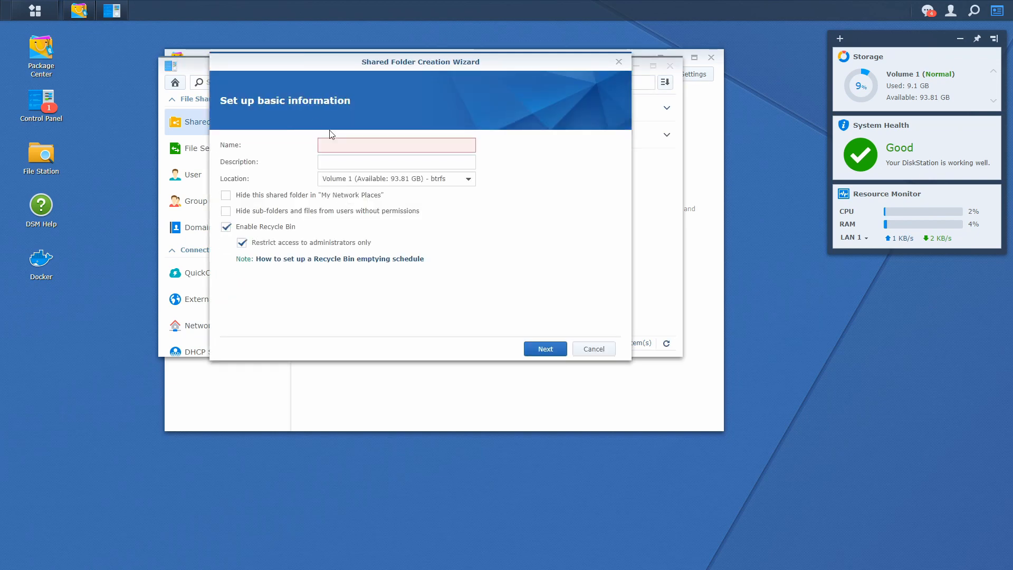
left_click(407, 149)
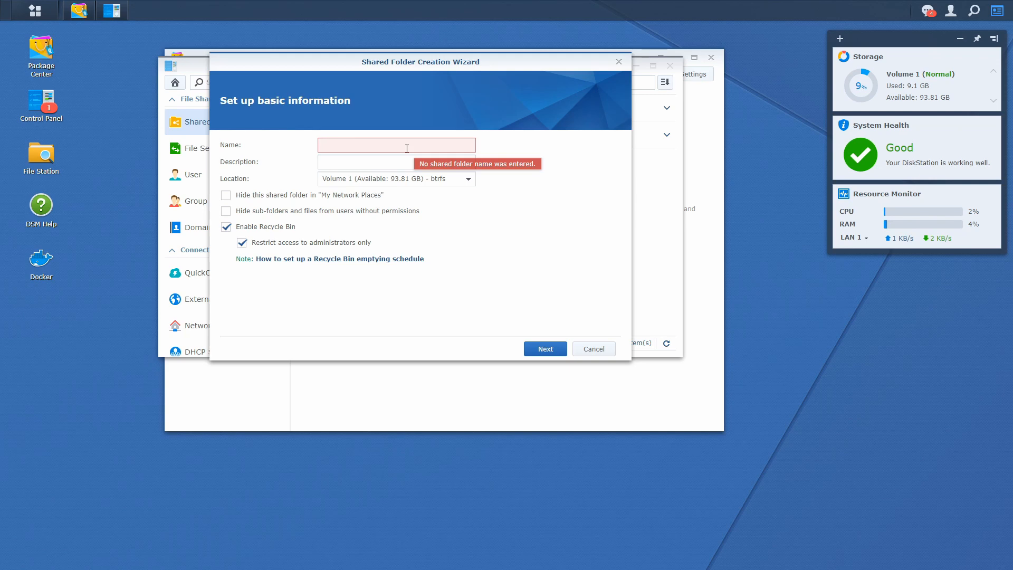
type("home-assistant")
key("Tab")
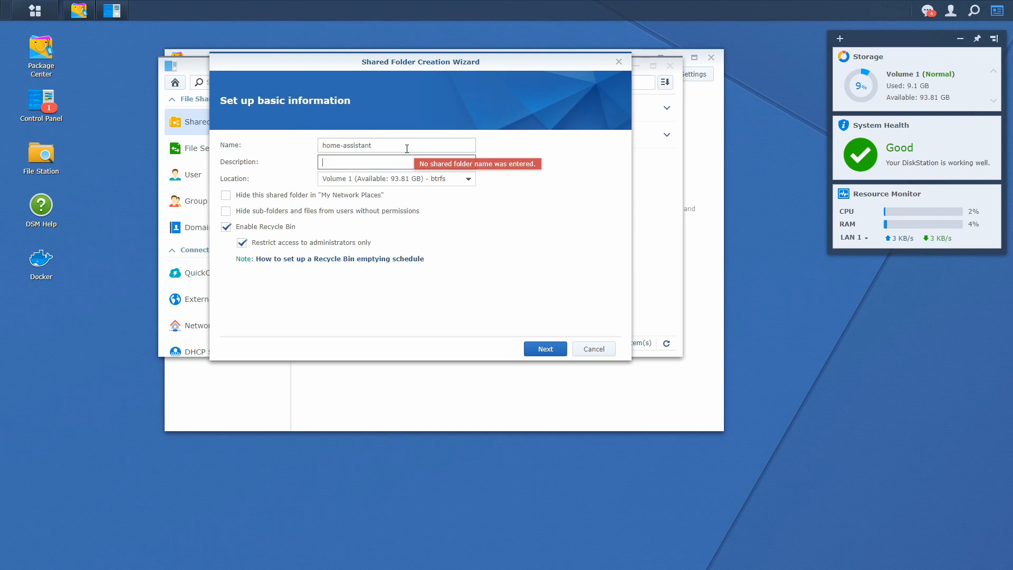
type("Home Assistant files")
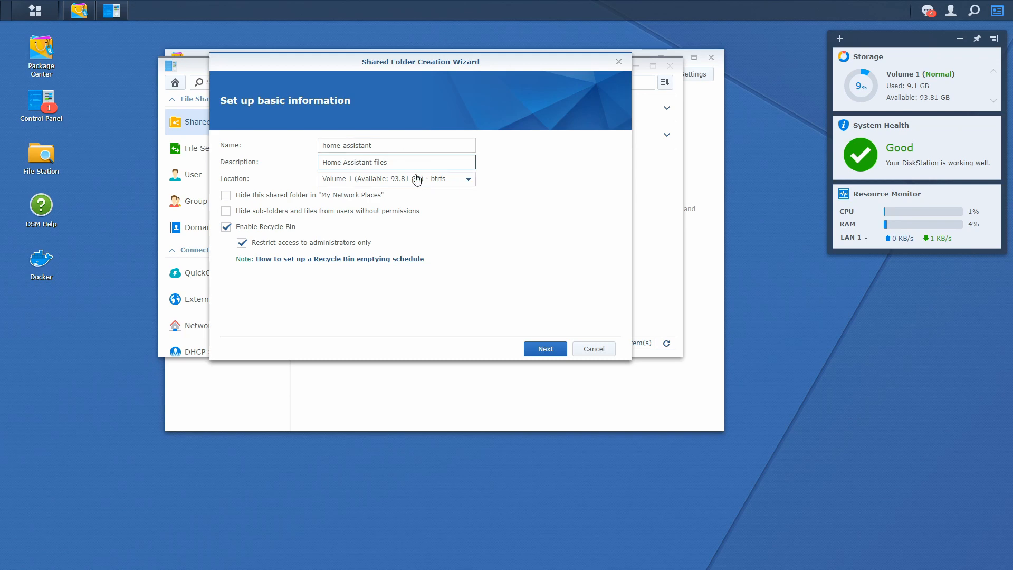
left_click(280, 229)
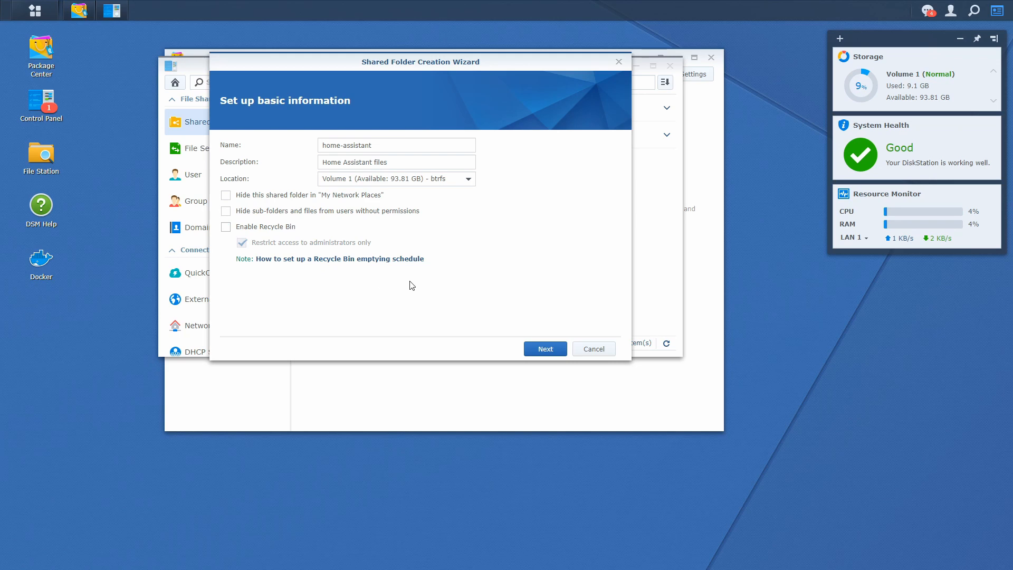
Step: Create the folder without encryption, keep default permissions, and close Control Panel
left_click(546, 350)
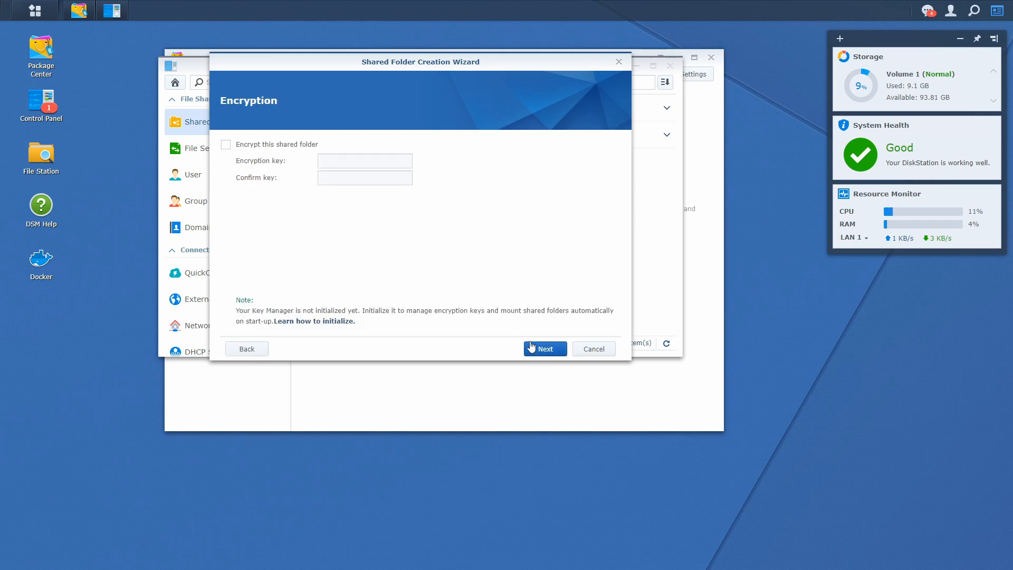
left_click(539, 351)
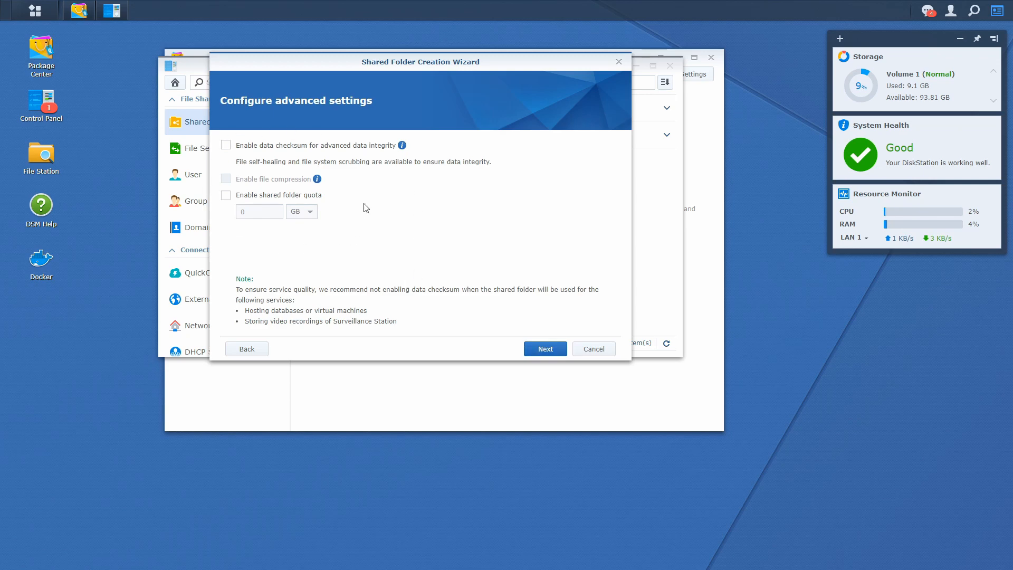
left_click(541, 352)
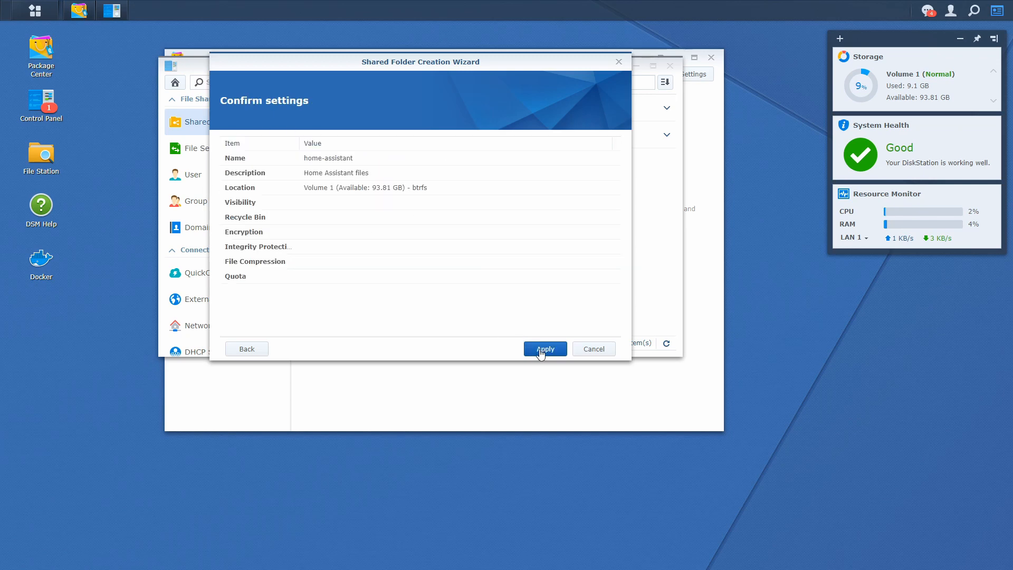
left_click(541, 350)
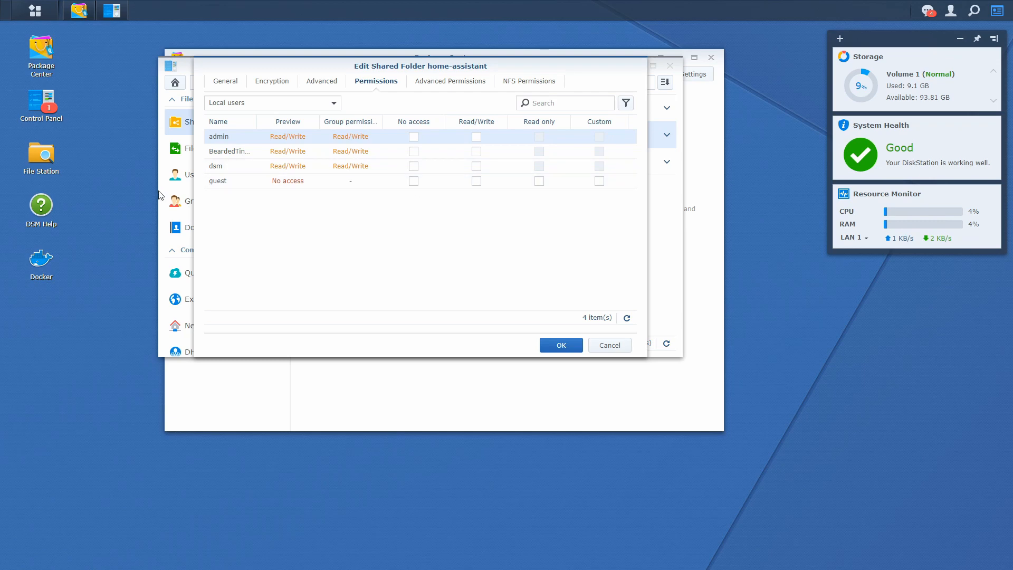
left_click(561, 353)
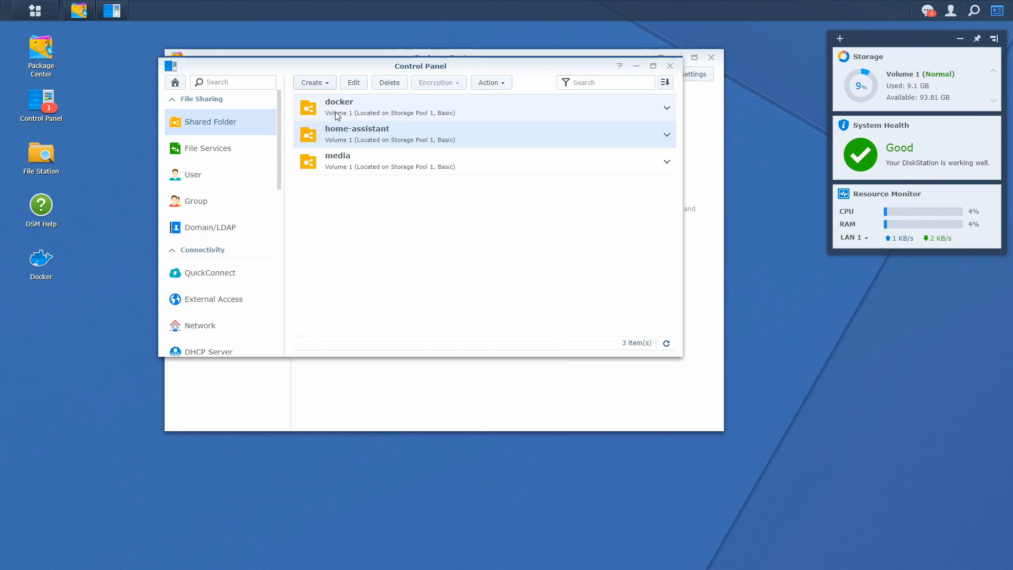
left_click(669, 67)
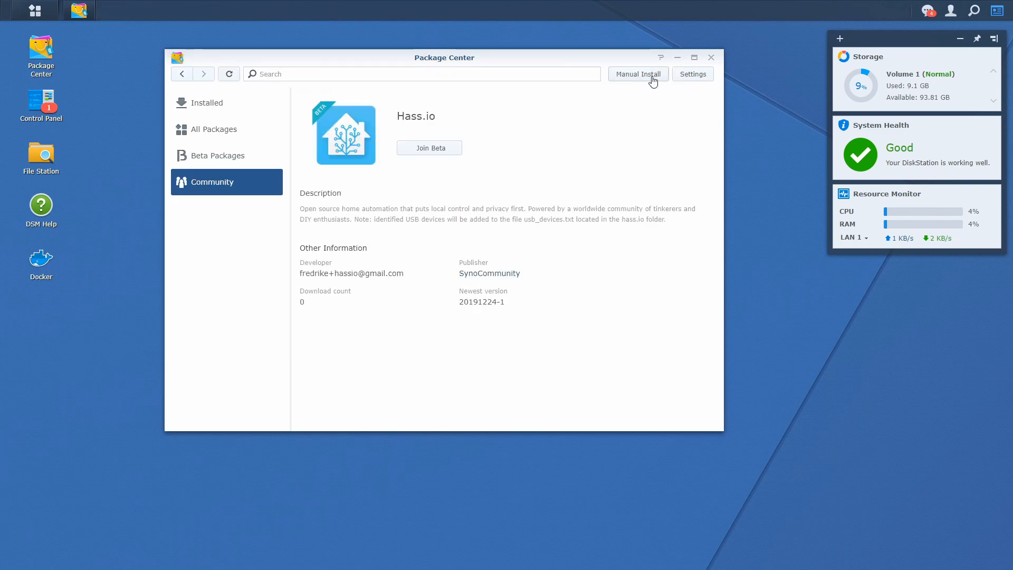
Step: Install the Hass.io beta with data in the home-assistant shared folder, then open Docker
left_click(431, 149)
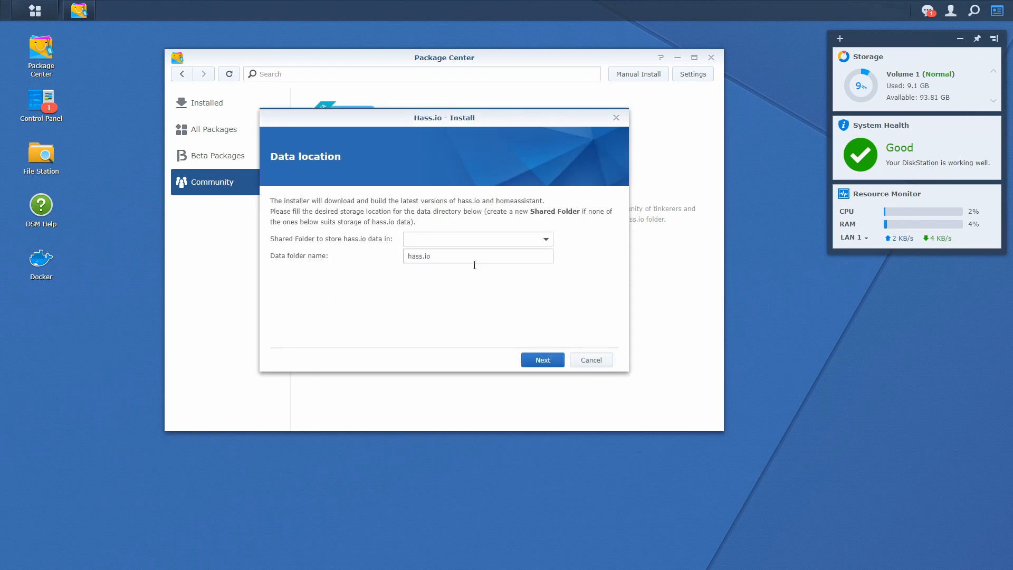
left_click(514, 245)
left_click(522, 271)
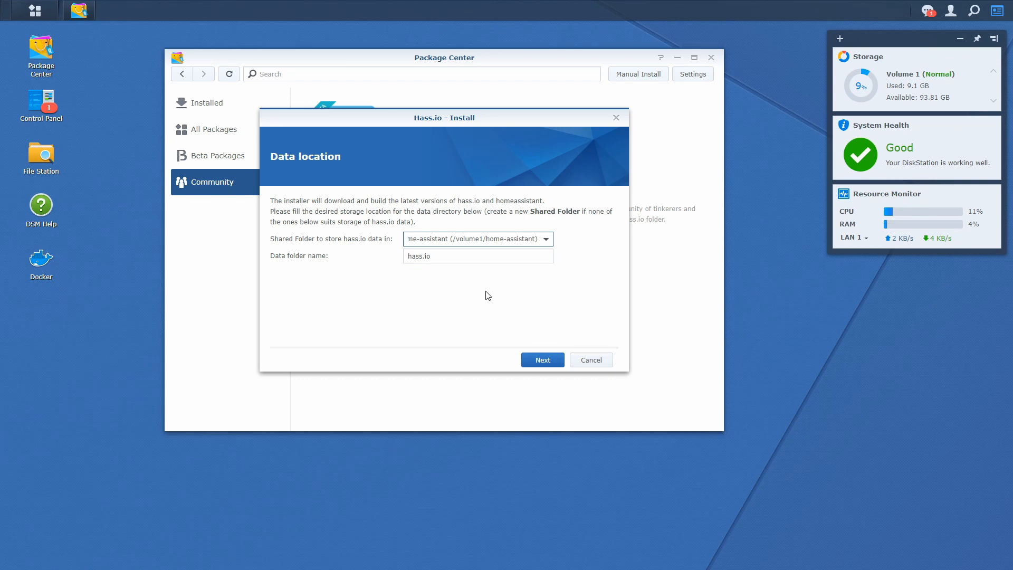
left_click(543, 360)
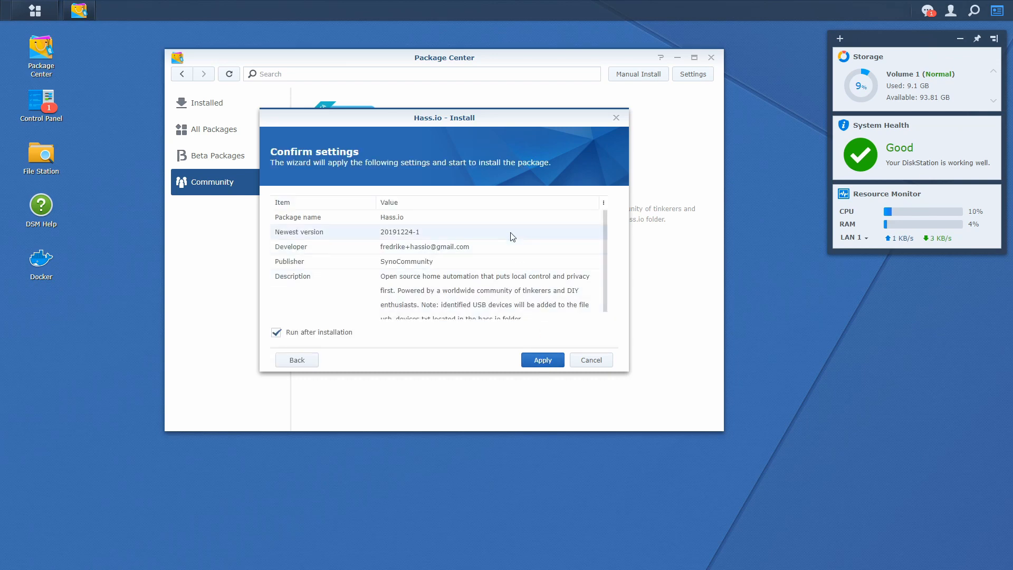
scroll(508, 243, "down", 1)
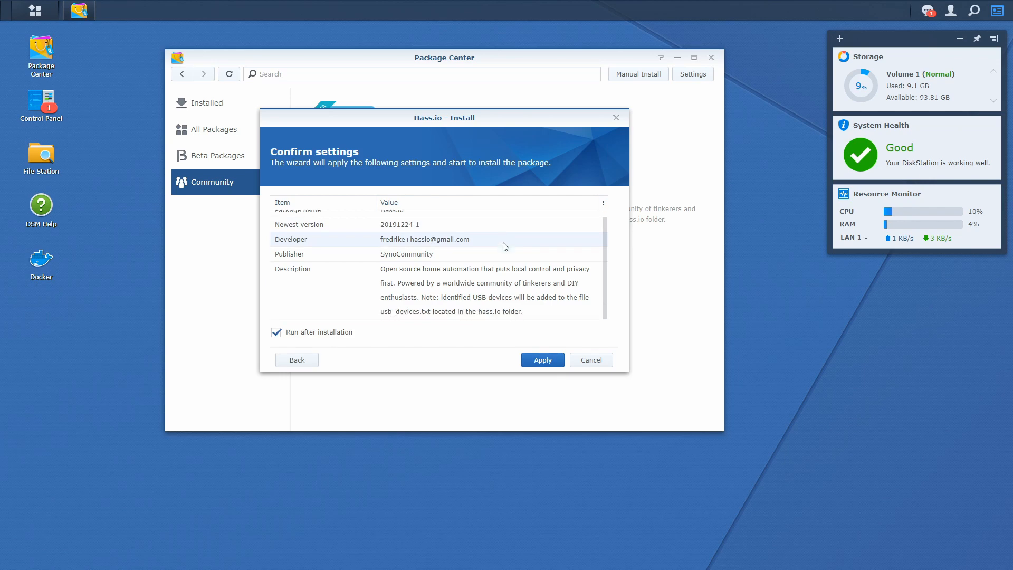
left_click(543, 361)
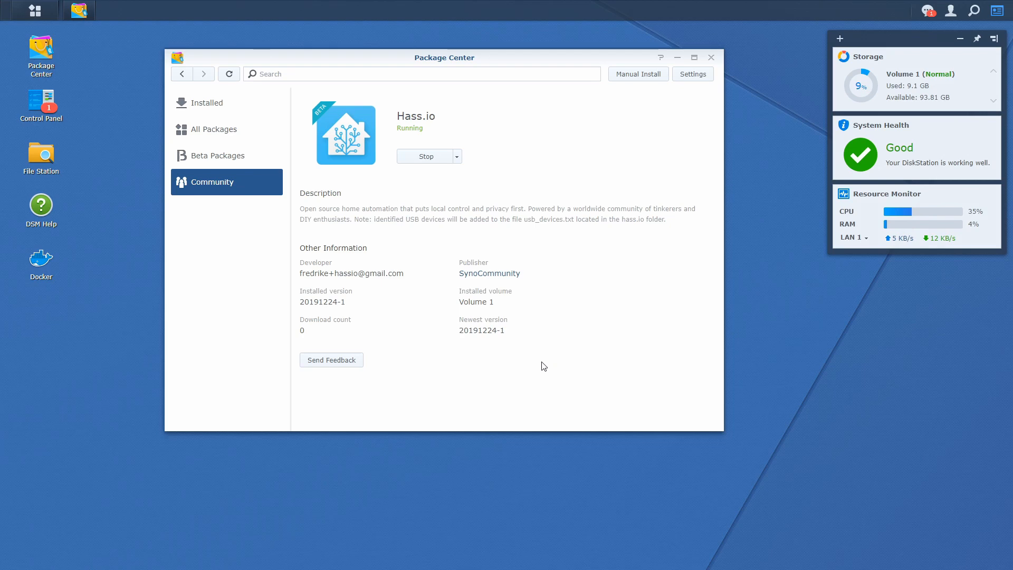
left_click(40, 263)
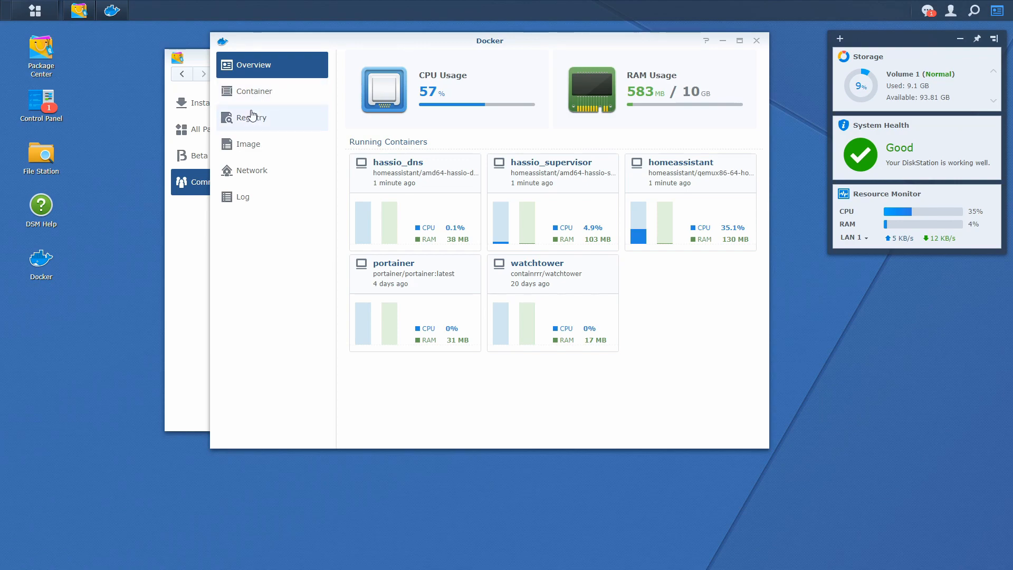
Step: Show the Docker container list to check the running containers
left_click(264, 100)
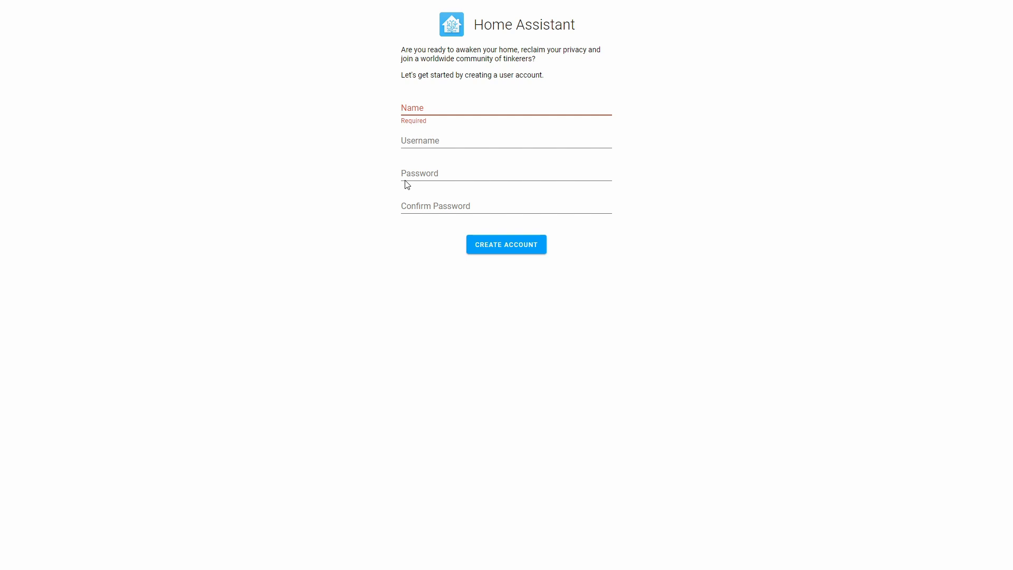
Step: Create the owner account with the user's name, username and password
type("Beareded Tinker")
key("Tab")
type("beareded")
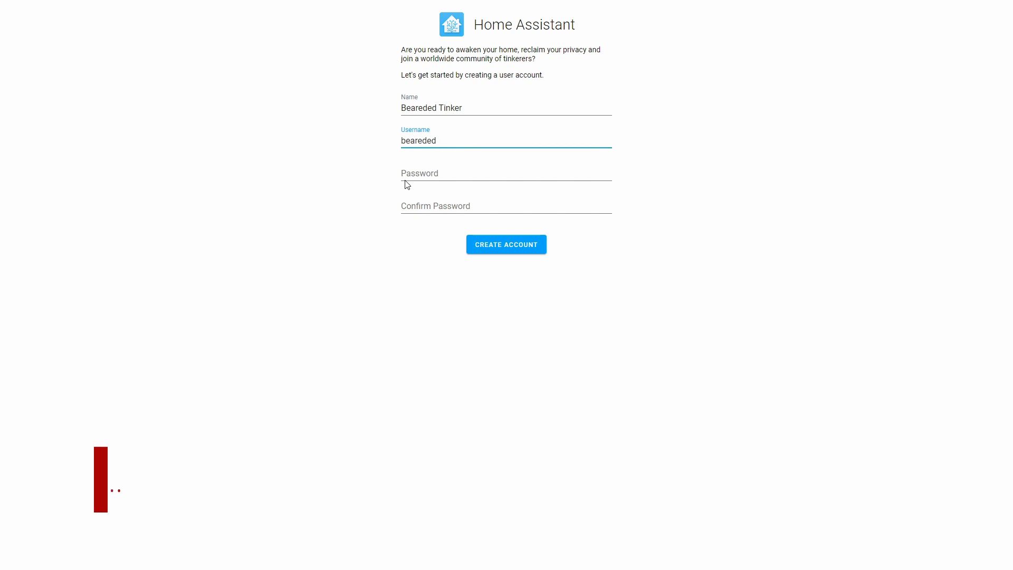
key("Tab")
type("•••")
key("Tab")
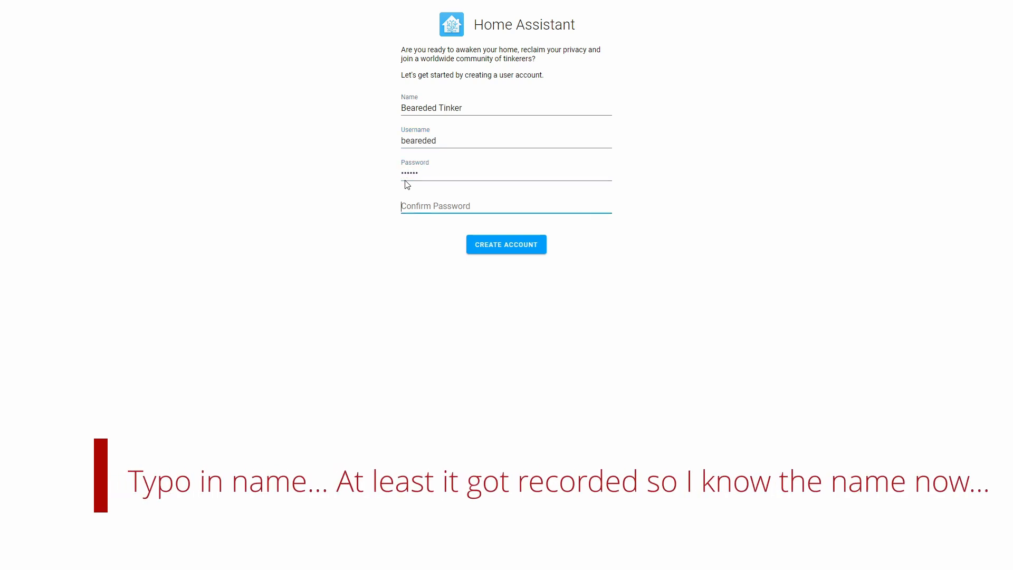
type("••••••")
key("Return")
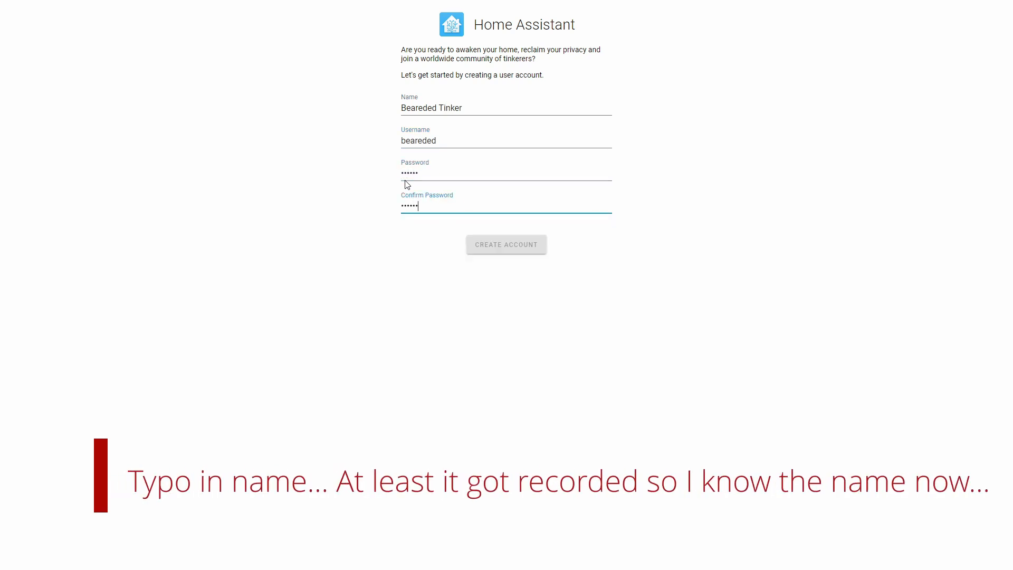
Step: Set elevation to 110 meters, enter the Europe time zone, and continue to integrations
double_click(546, 364)
type("110")
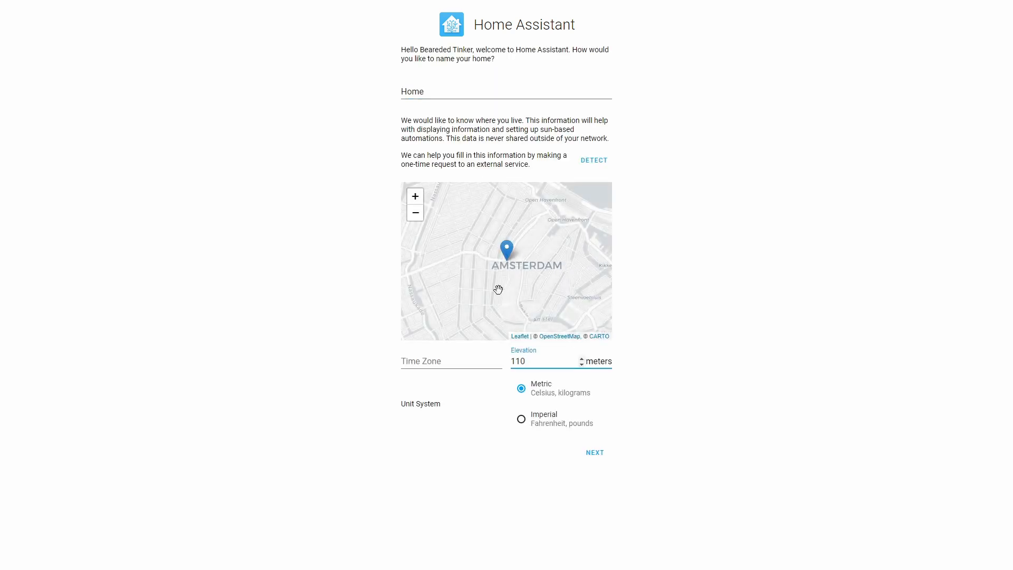
left_click(473, 359)
type("Euri")
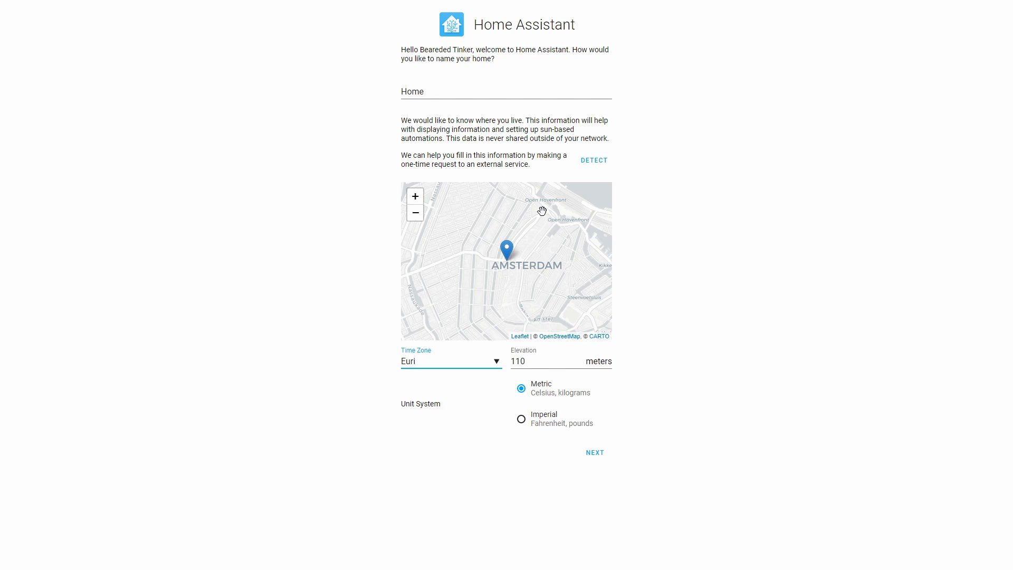
key("BackSpace")
type("ope/Zagreb")
left_click(602, 460)
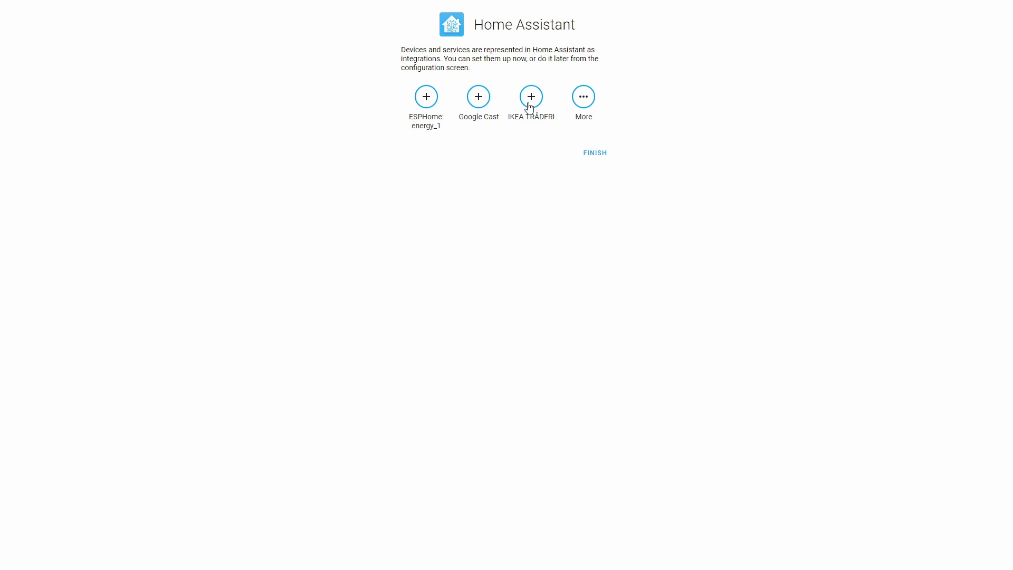
Step: Set up Google Cast, placing Display Me and Living Room TV in Living Room, Clock me in Bedroom
left_click(476, 101)
left_click(549, 312)
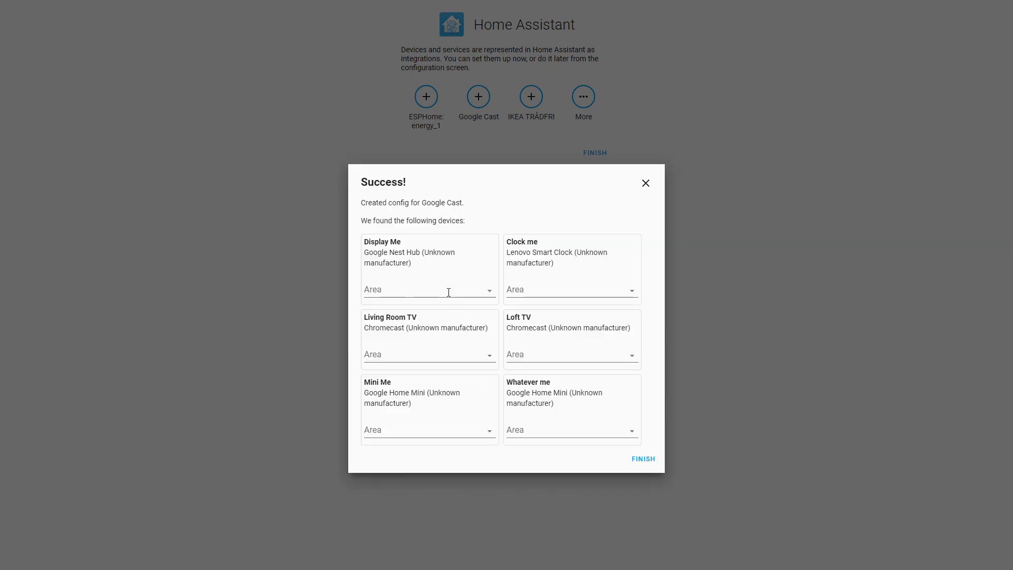
left_click(448, 292)
left_click(432, 326)
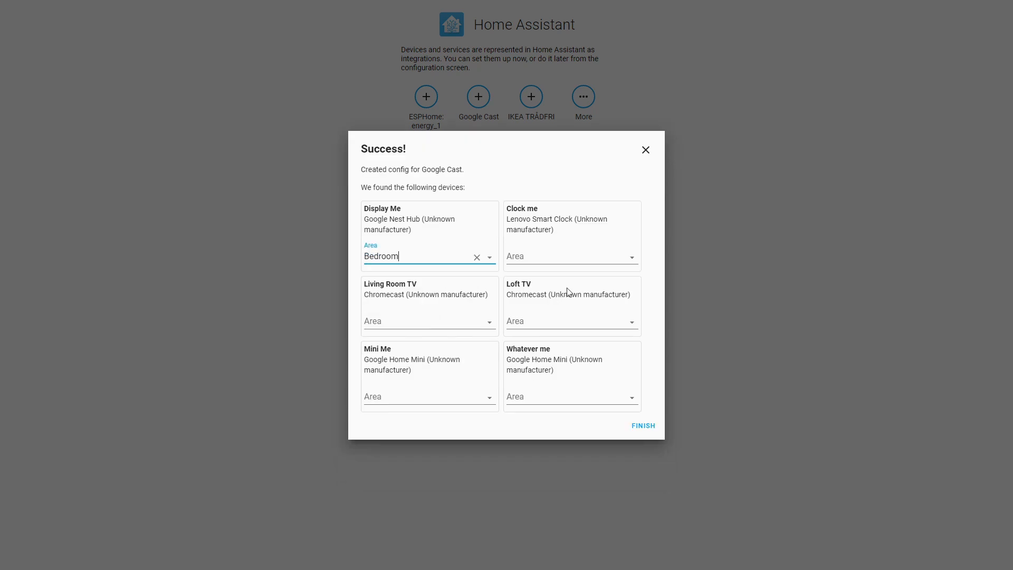
left_click(489, 258)
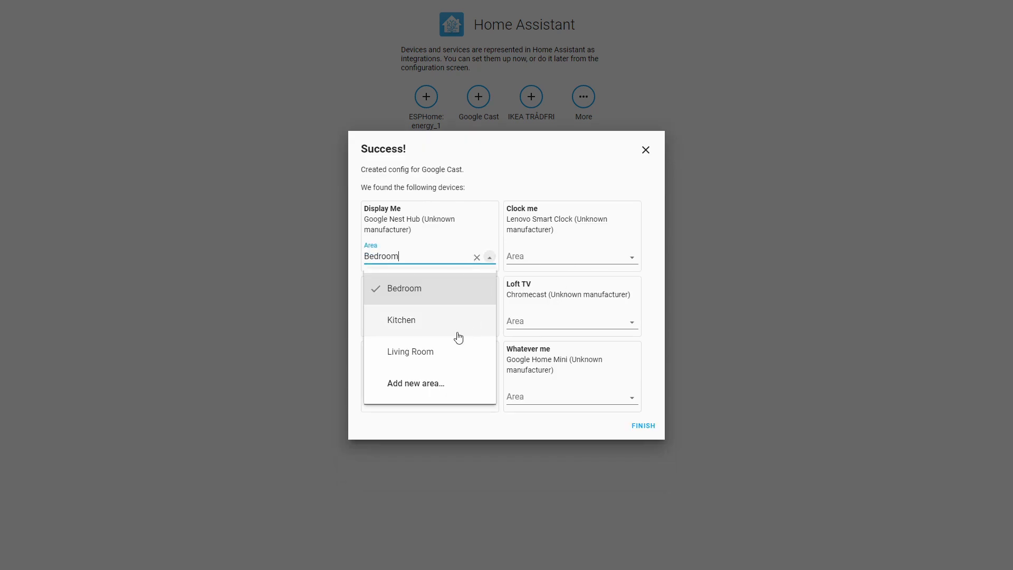
left_click(423, 354)
left_click(572, 257)
left_click(549, 299)
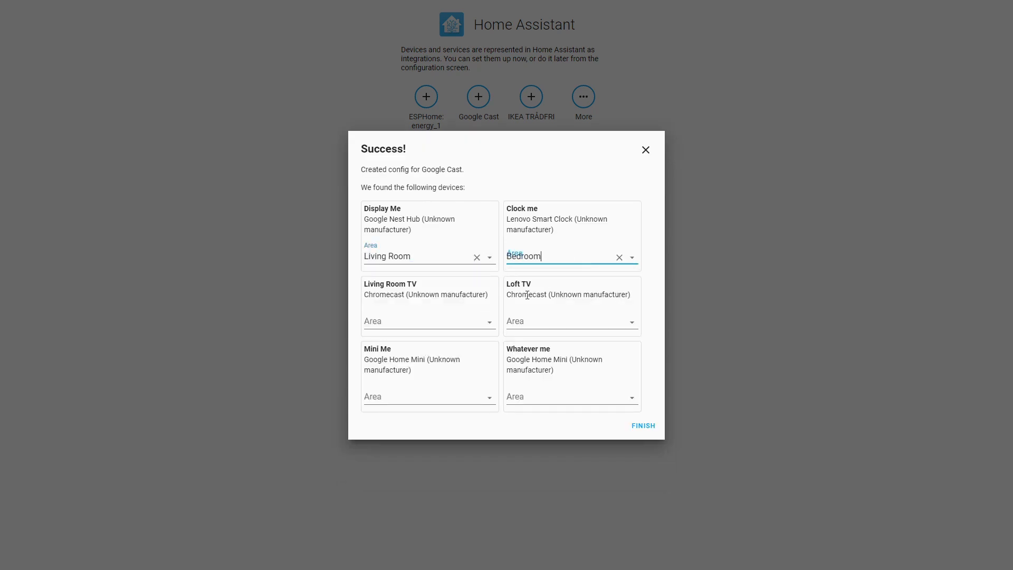
left_click(478, 321)
left_click(434, 415)
Step: Create a Loft area for Loft TV and a Zita room area for Mini Me
left_click(572, 325)
left_click(559, 443)
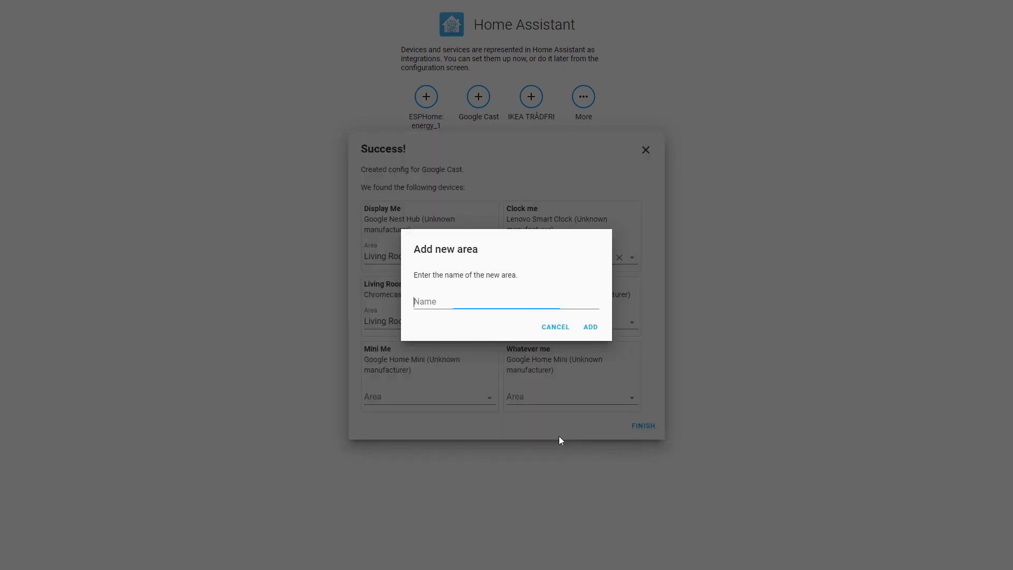
type("Loft")
left_click(590, 328)
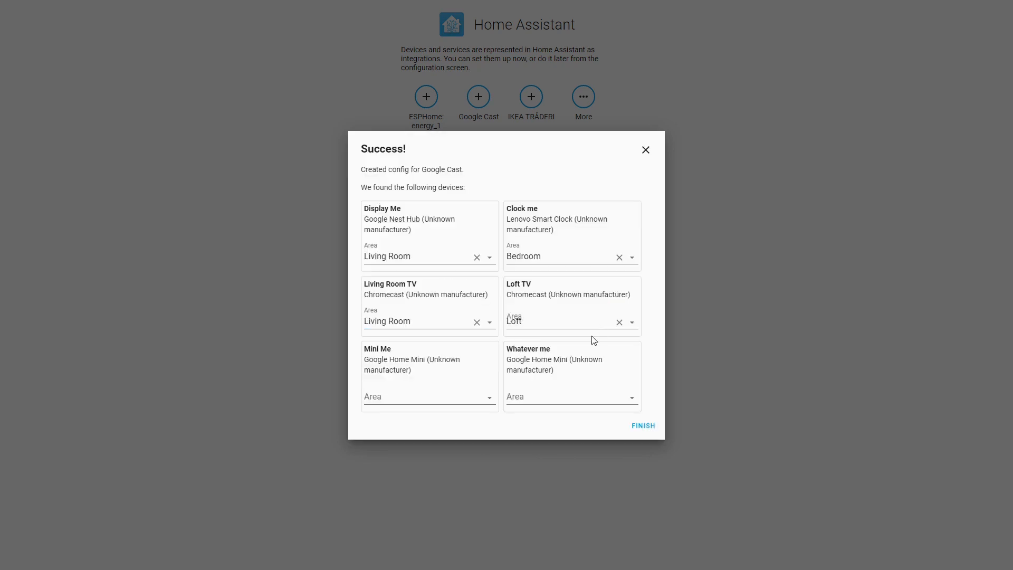
left_click(472, 398)
left_click(471, 363)
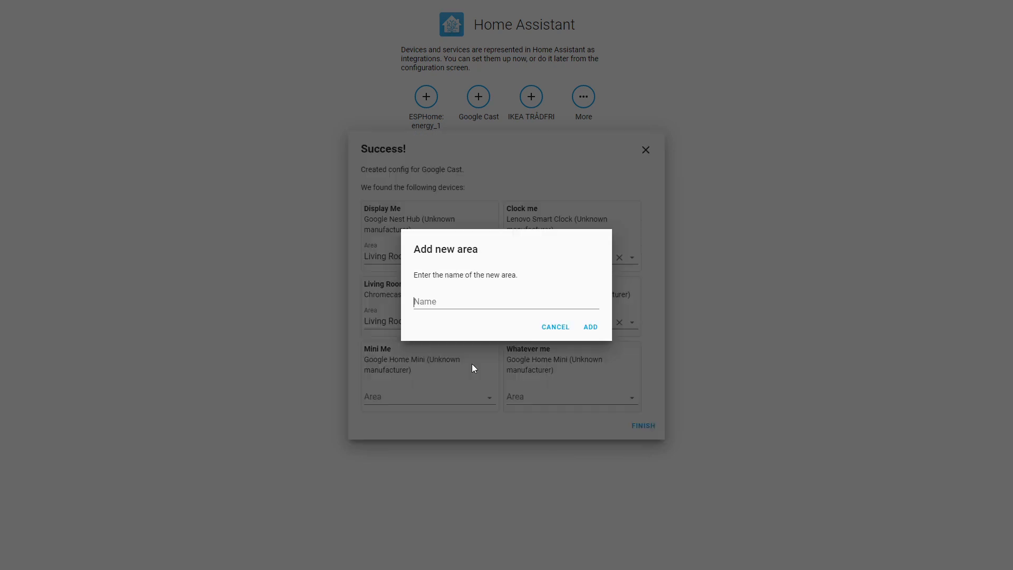
type("Zita")
type(" romm")
key("BackSpace")
key("BackSpace")
key("BackSpace")
key("BackSpace")
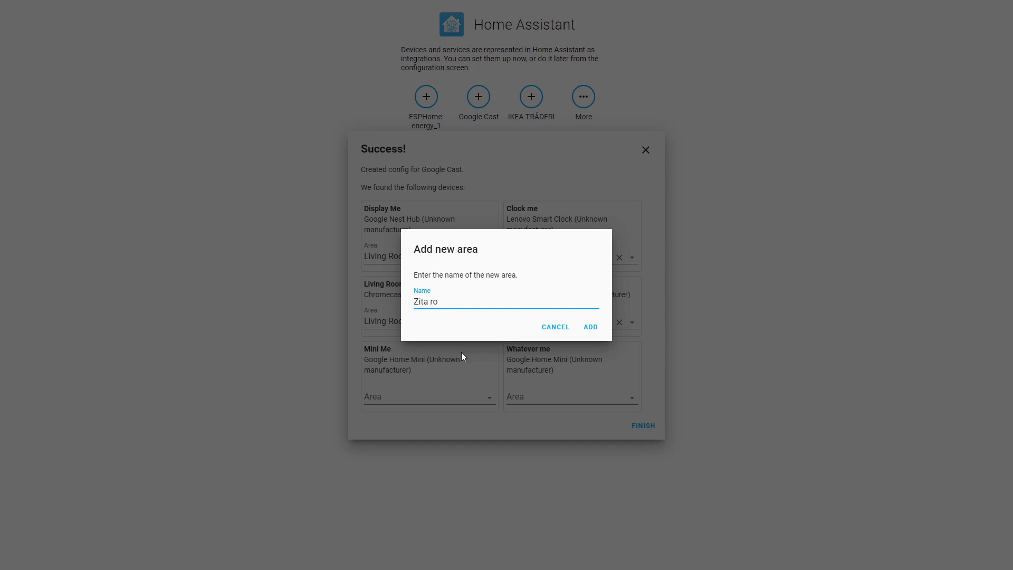
type("room")
left_click(590, 327)
Step: Create a Luka room area for Whatever me and finish the Google Cast setup
left_click(580, 395)
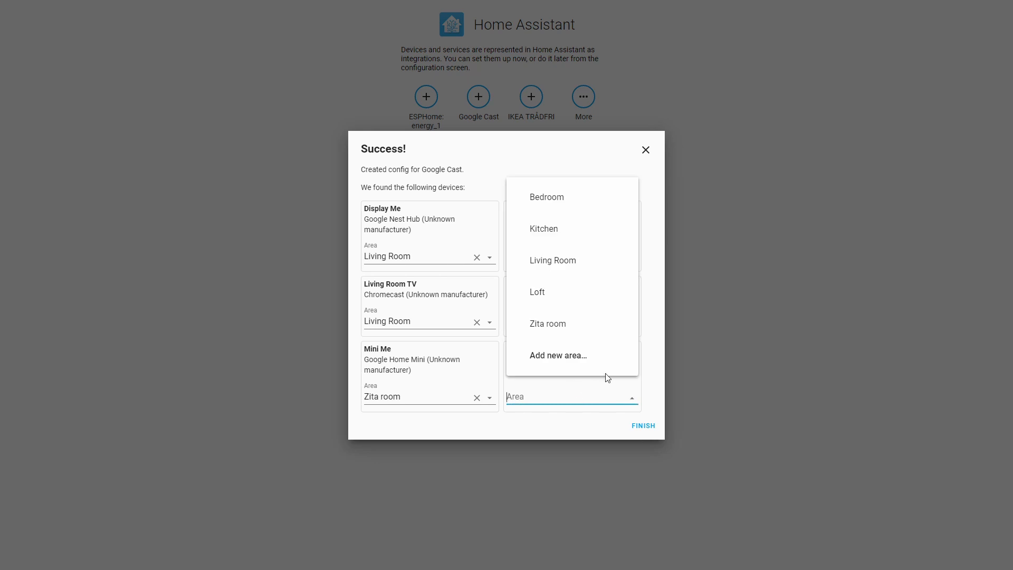
left_click(598, 359)
type("Luka room")
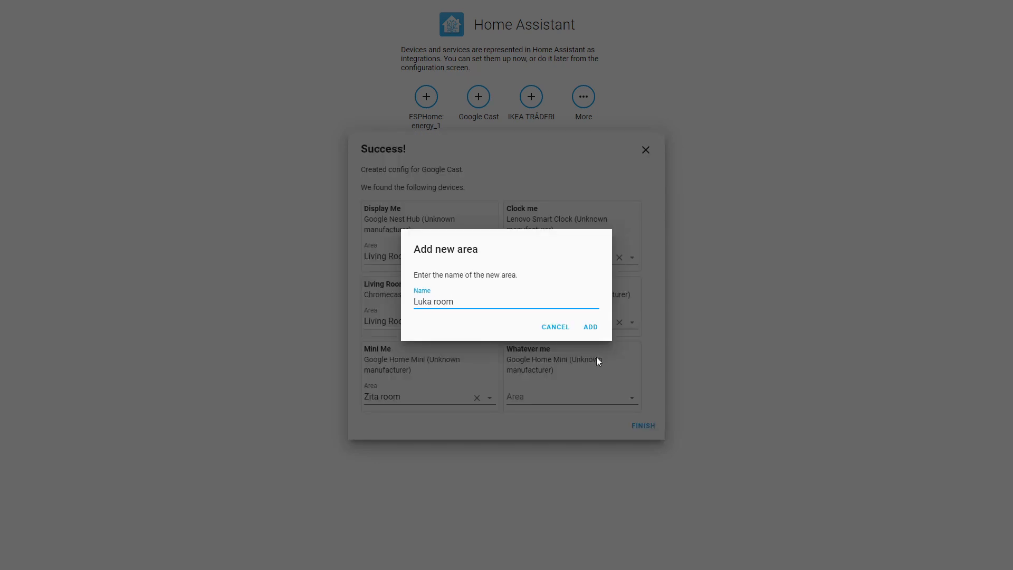
left_click(593, 325)
left_click(644, 425)
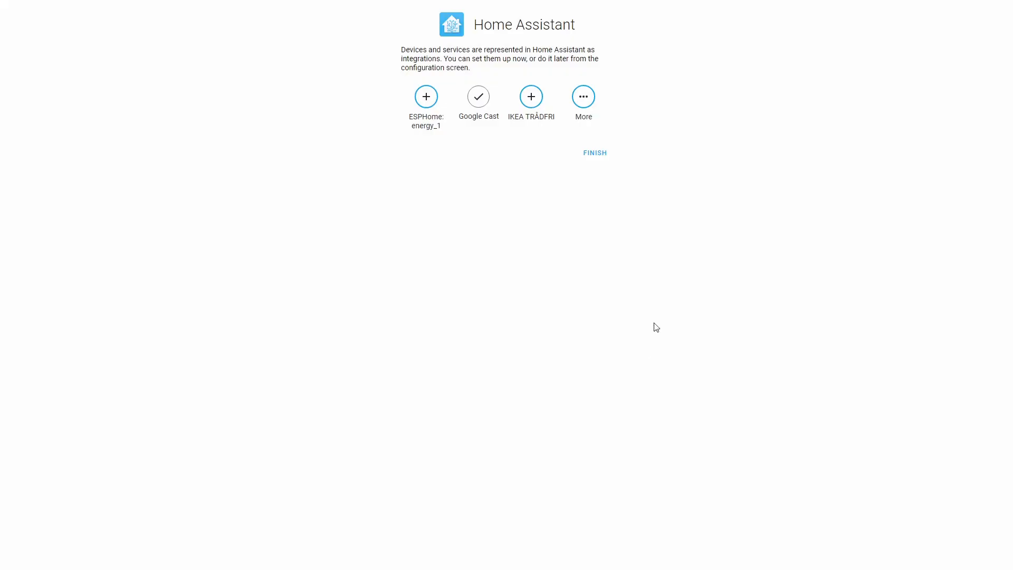
Step: Add WLED at 192.168.1.60 as Luka floor lights in Luka room
left_click(578, 106)
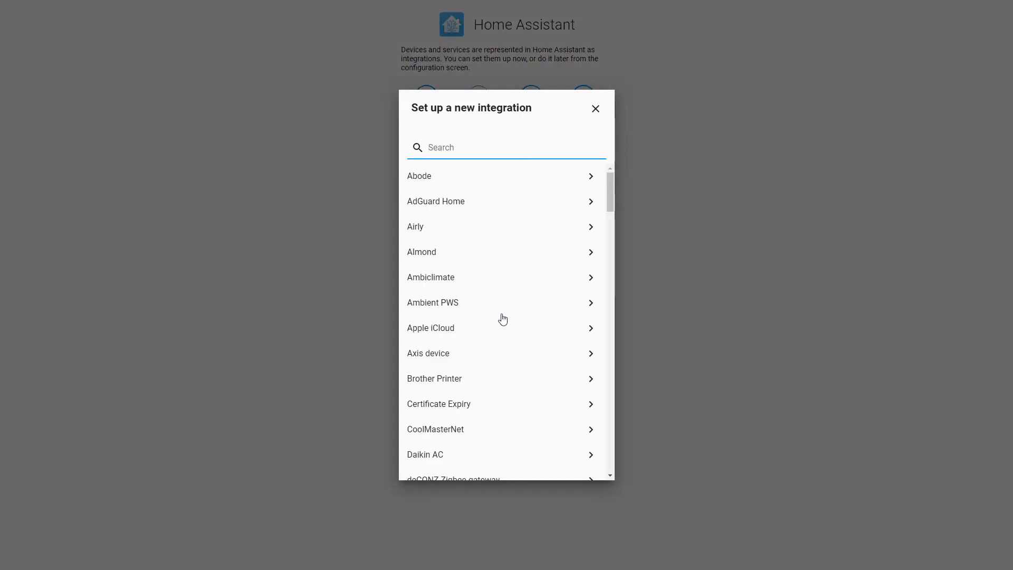
scroll(508, 314, "down", 5)
left_click_drag(602, 235, 620, 465)
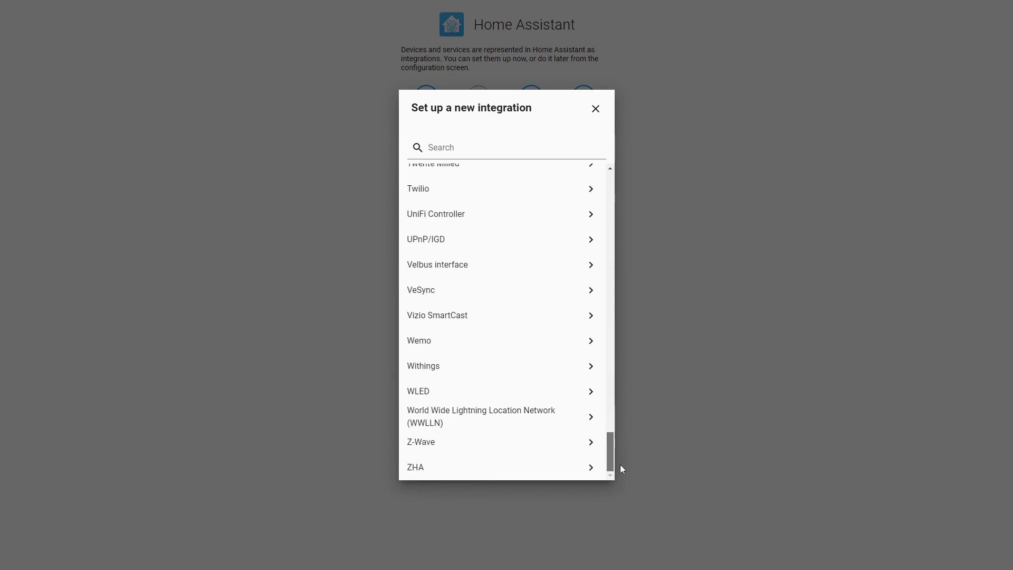
left_click(475, 393)
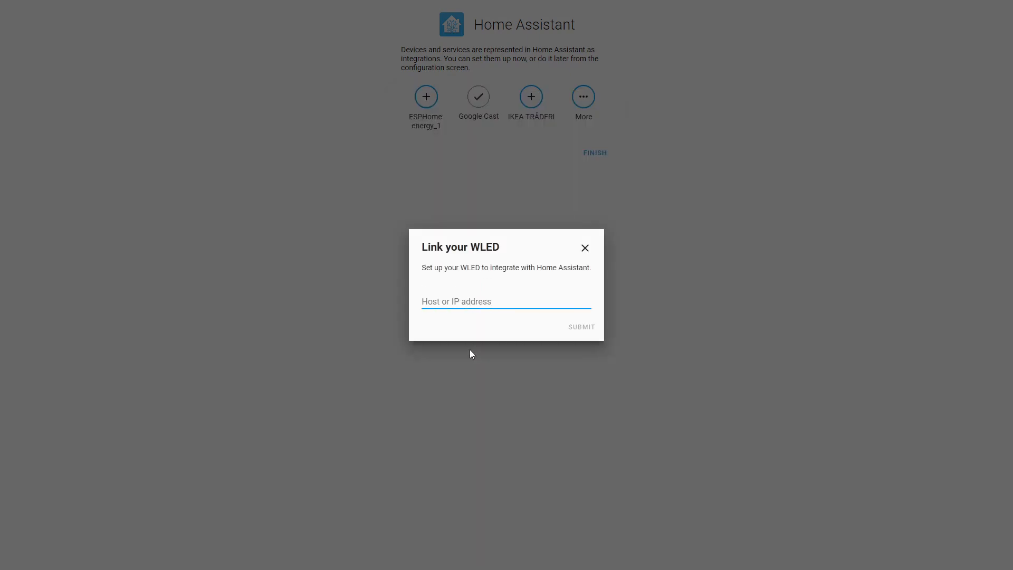
type("192.168.1")
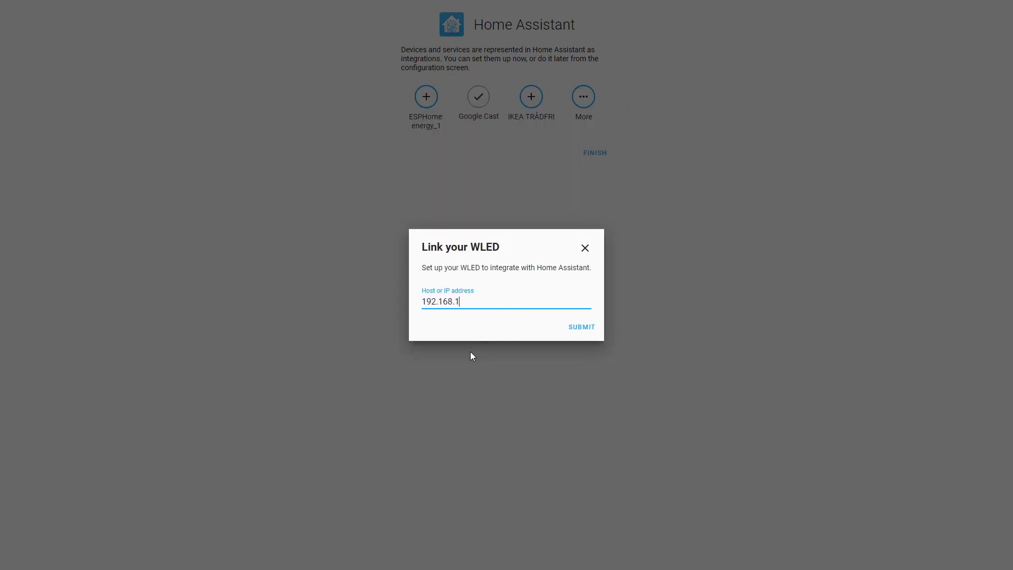
type(".60")
left_click(587, 331)
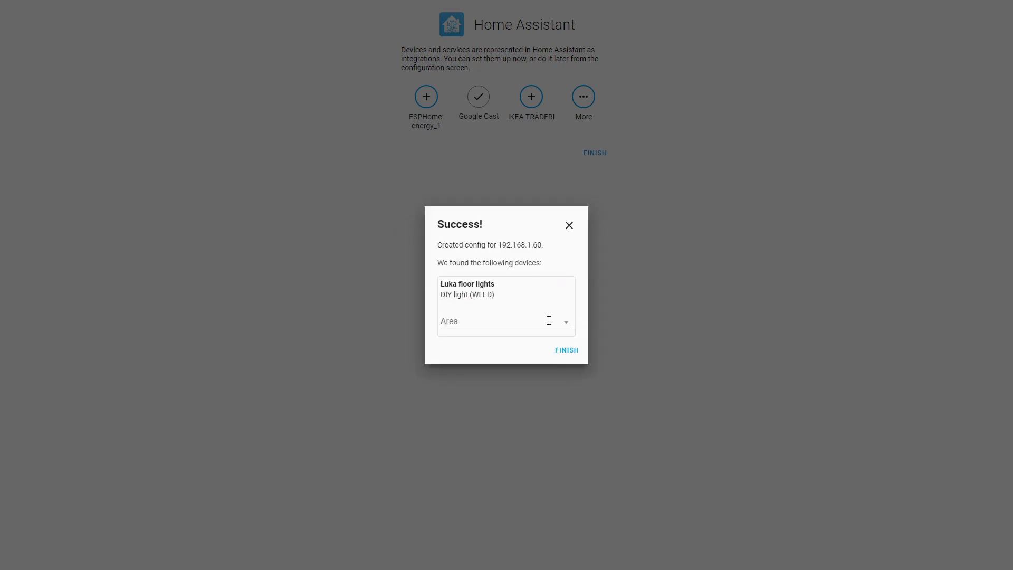
left_click(549, 320)
left_click(504, 478)
left_click(570, 351)
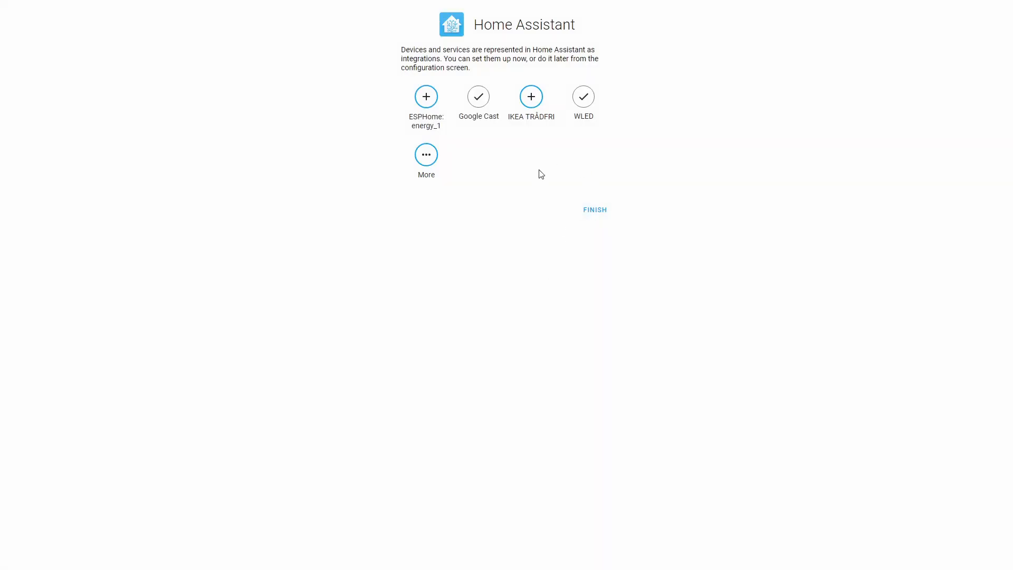
Step: Add WLED at 192.168.1.61 as the stairs light in Living Room
left_click(427, 156)
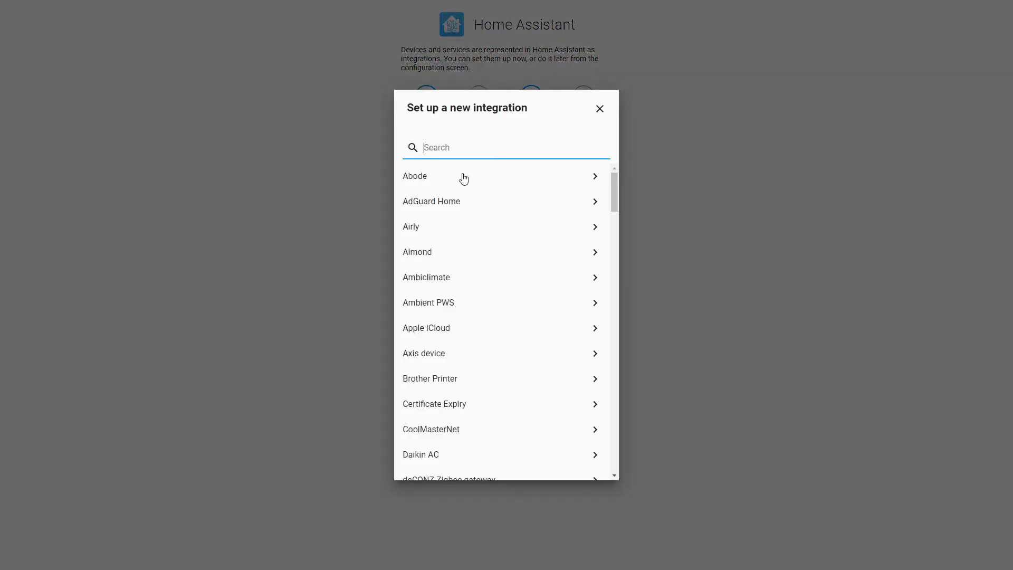
type("wl")
left_click(460, 176)
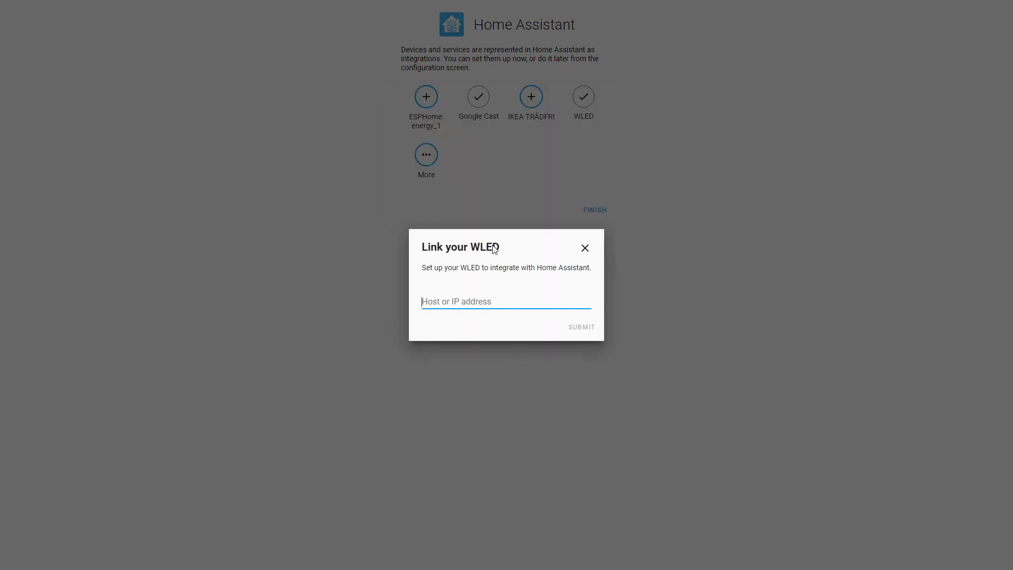
type("192.1")
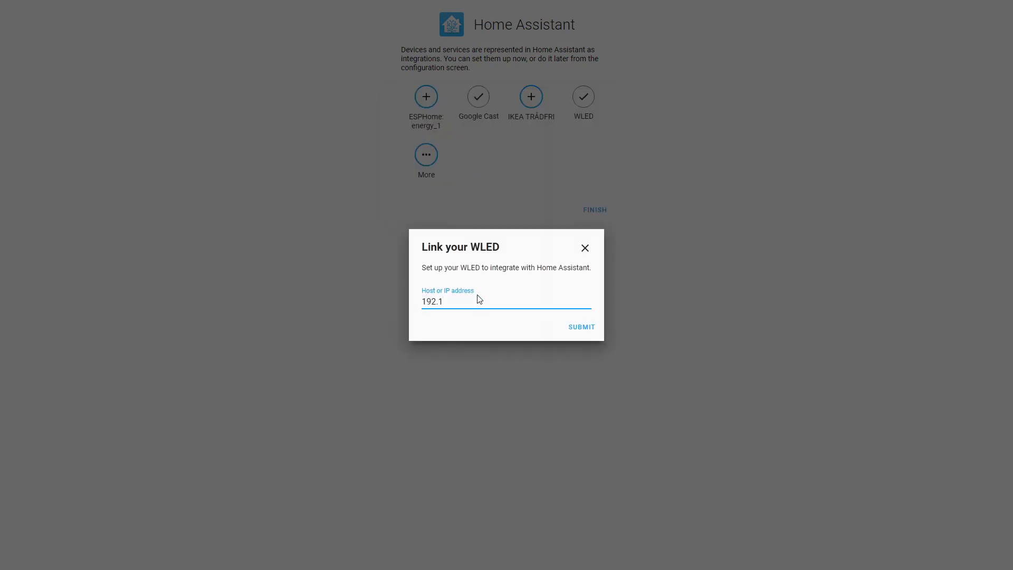
type("68.1.61")
key("Return")
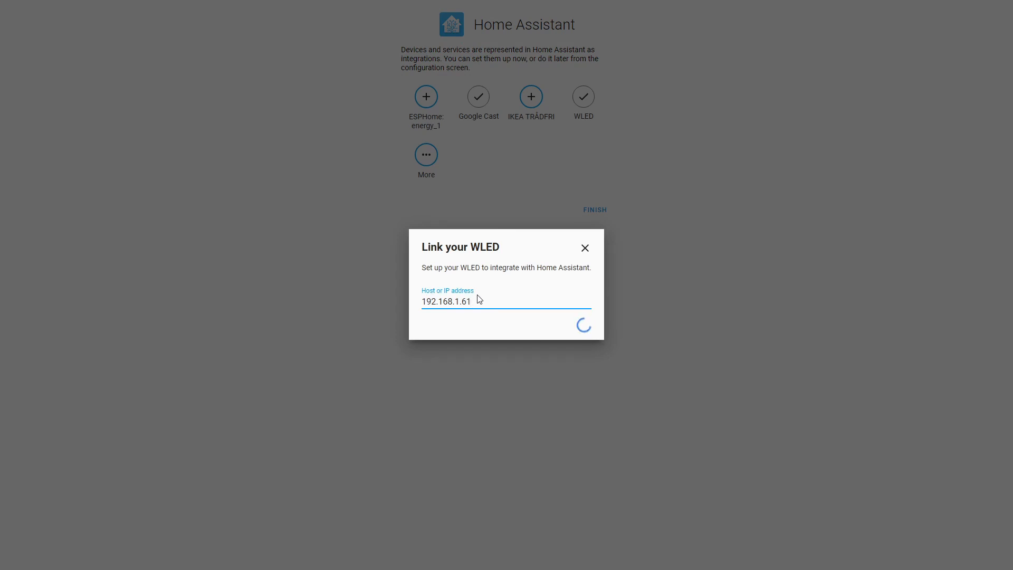
left_click(537, 322)
left_click(503, 417)
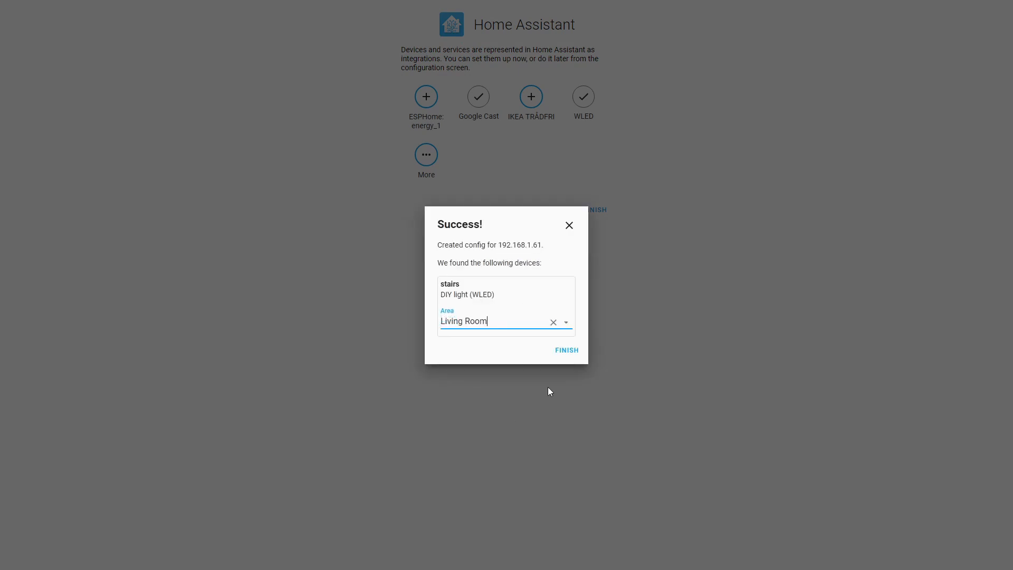
left_click(573, 350)
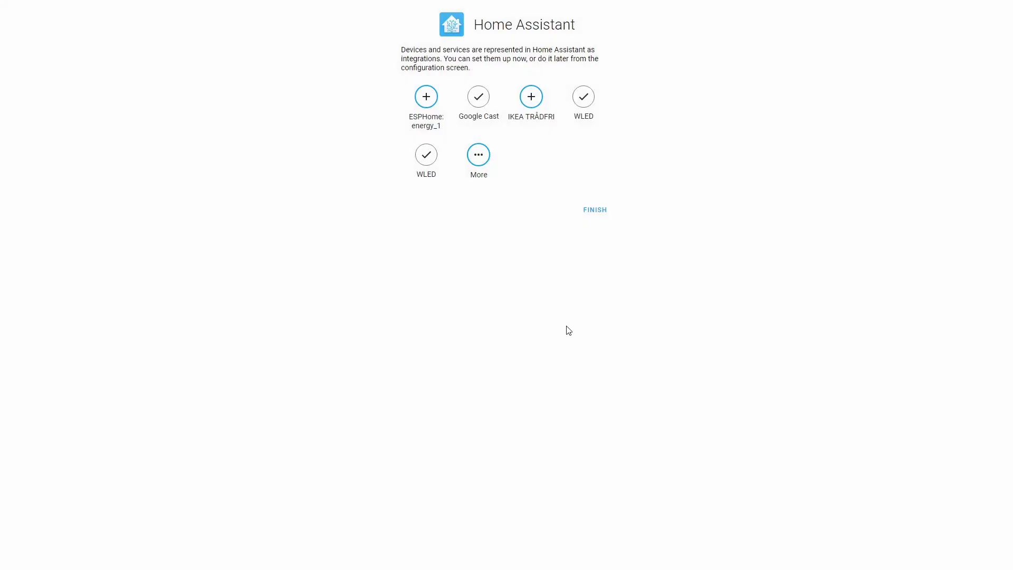
Step: Add WLED at 192.168.1.62 as rice lights in Living Room
left_click(479, 160)
type("wled")
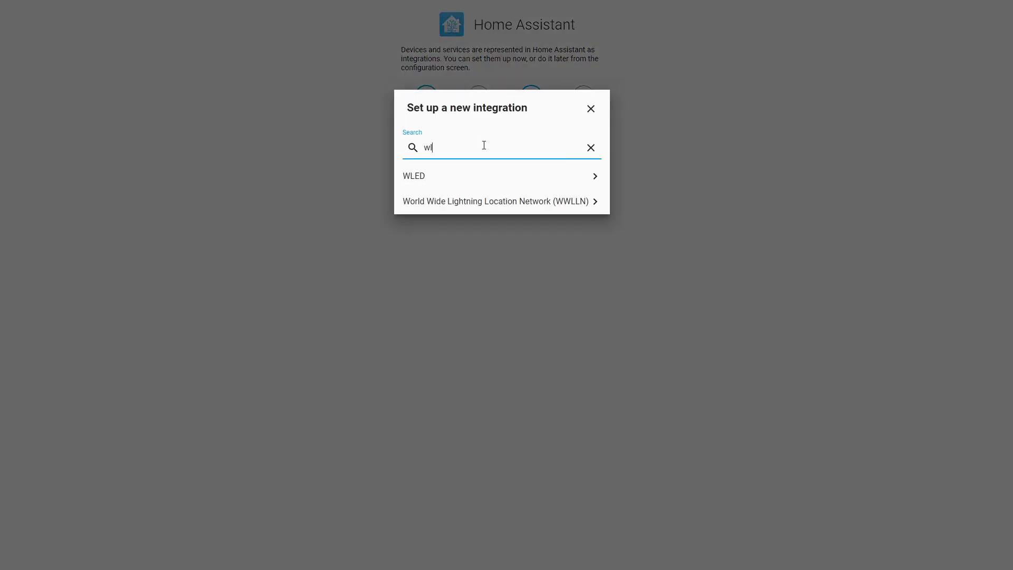
left_click(533, 178)
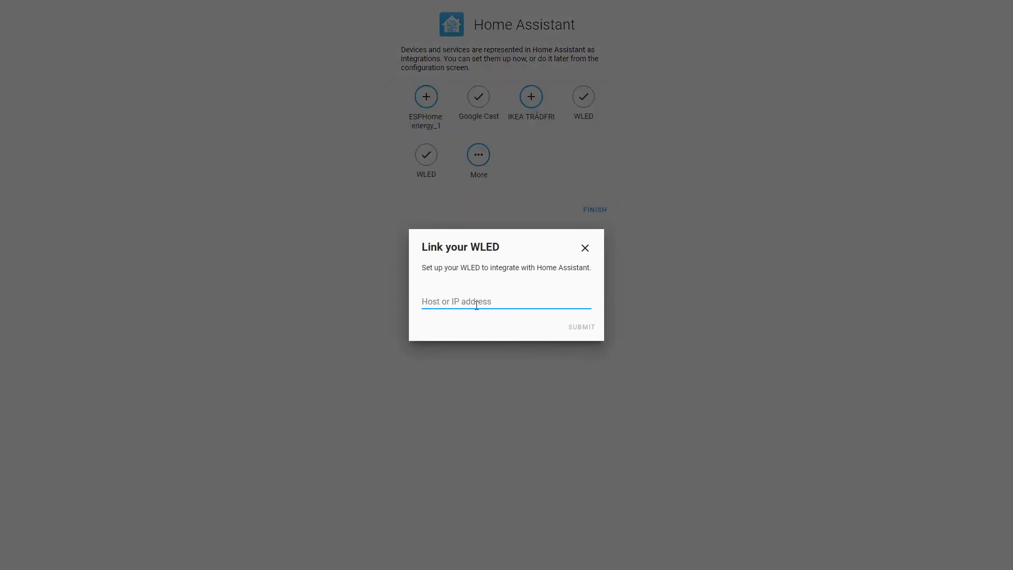
type("1921.68")
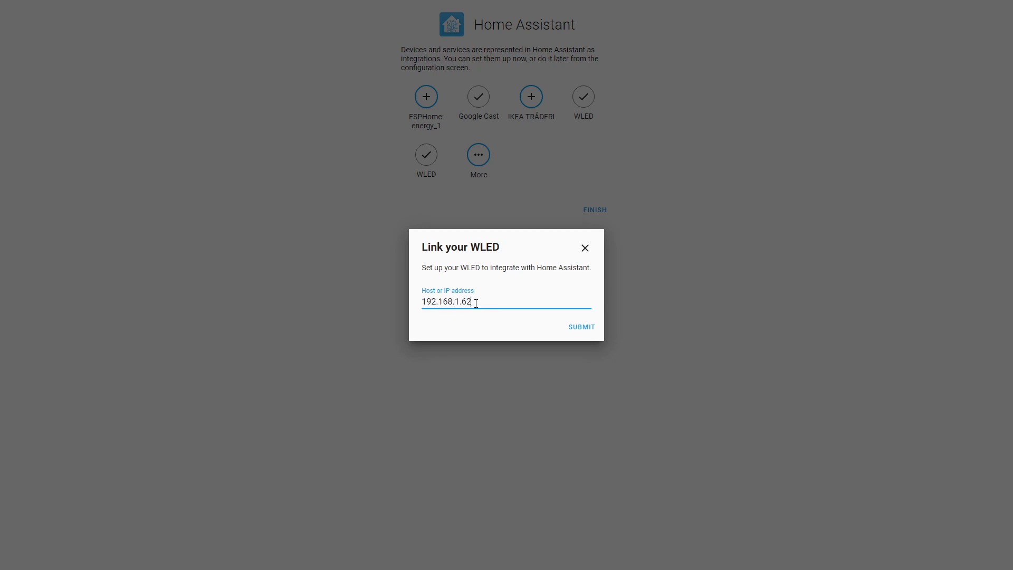
key("Return")
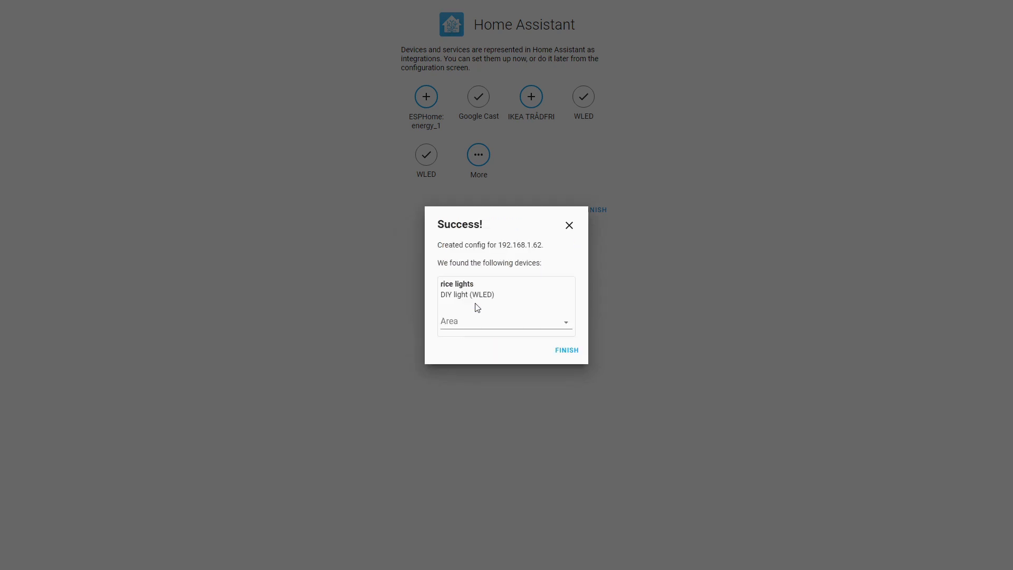
left_click(491, 319)
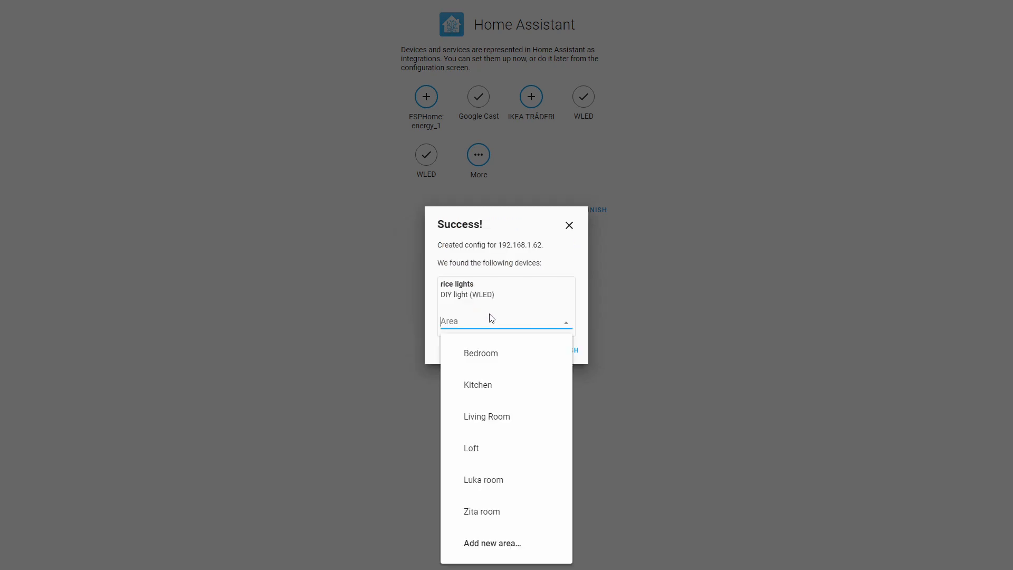
left_click(499, 422)
left_click(563, 351)
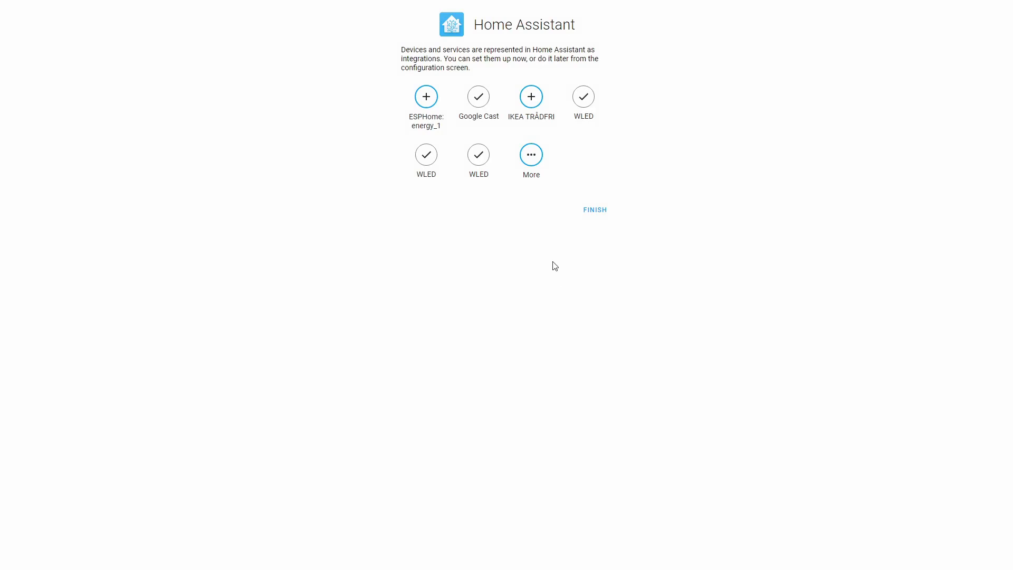
Step: Finish onboarding to reach the dashboard and save the login in the browser
left_click(591, 211)
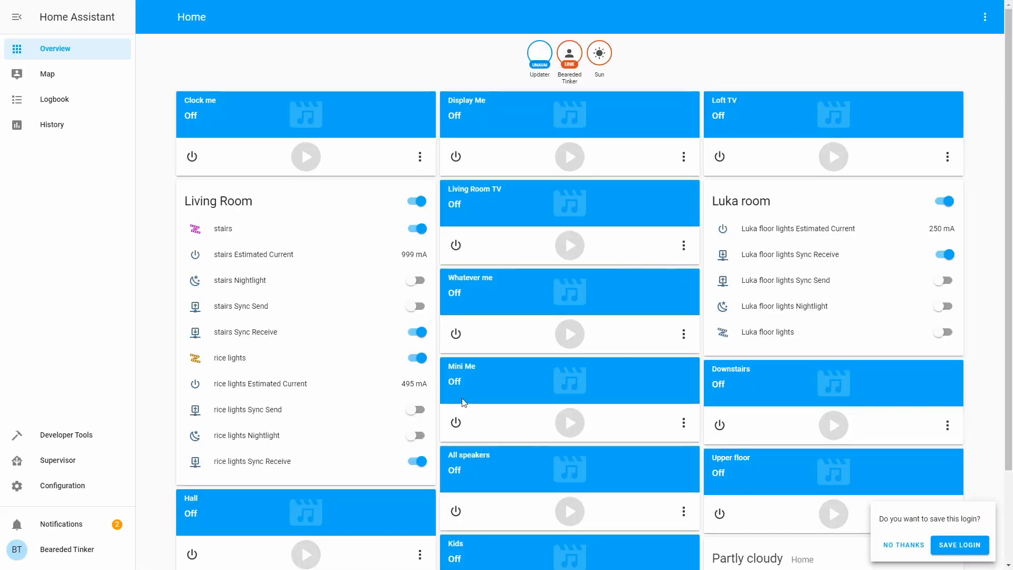
scroll(646, 296, "down", 3)
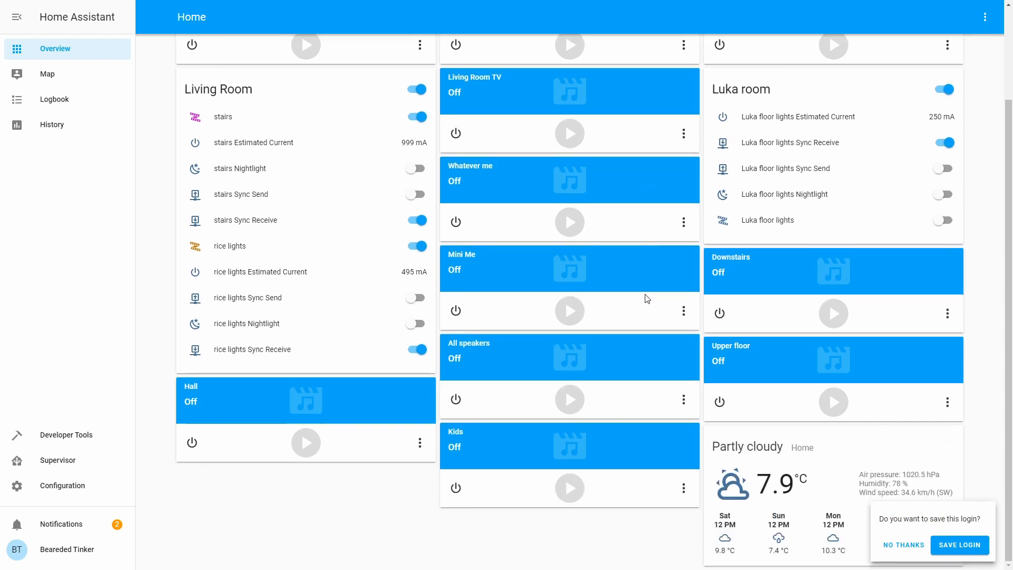
scroll(647, 298, "up", 3)
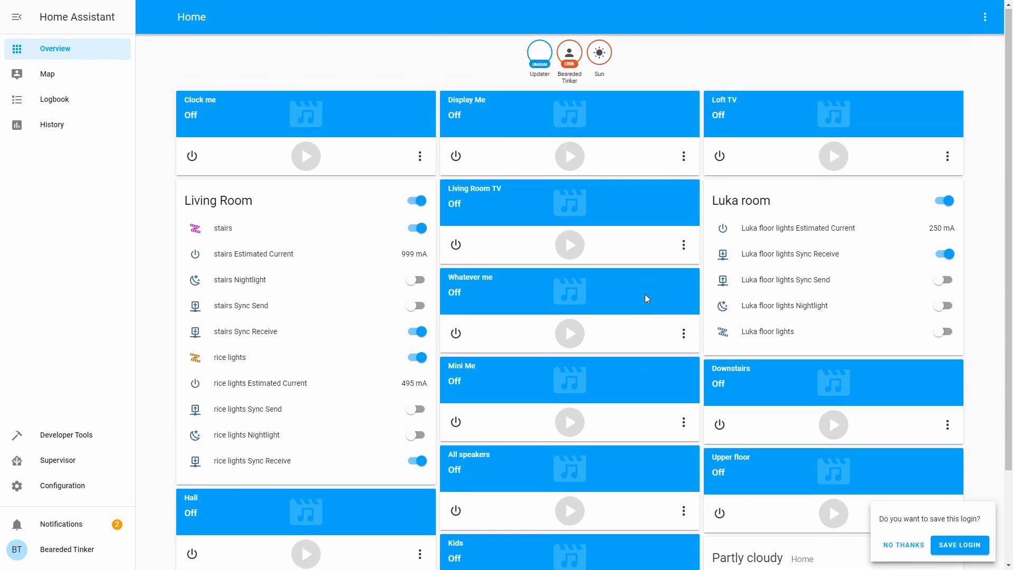
left_click(949, 545)
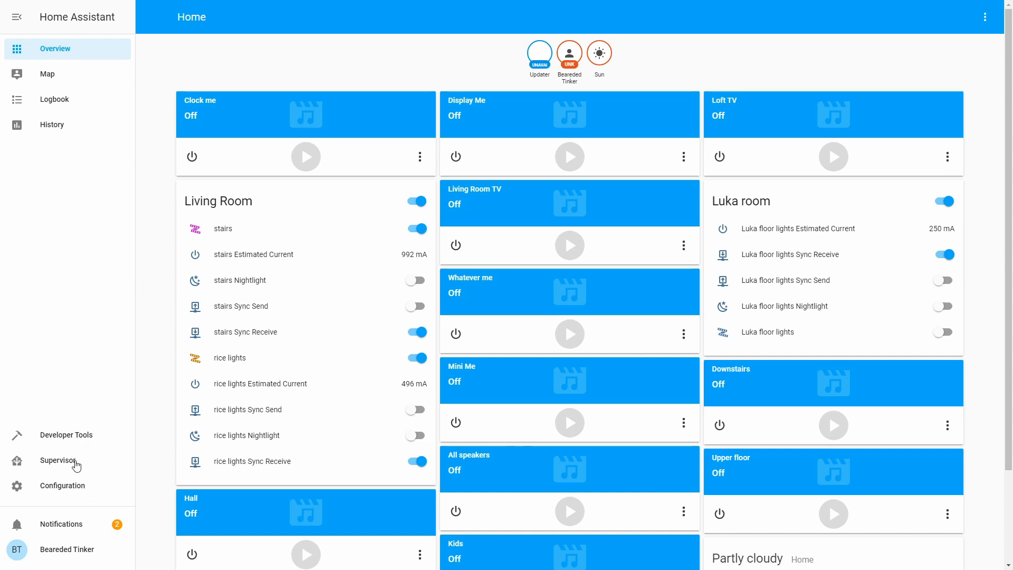
Step: Browse Supervisor's System, Add-on Store, Snapshots and Dashboard pages, ending at the official add-ons
left_click(74, 461)
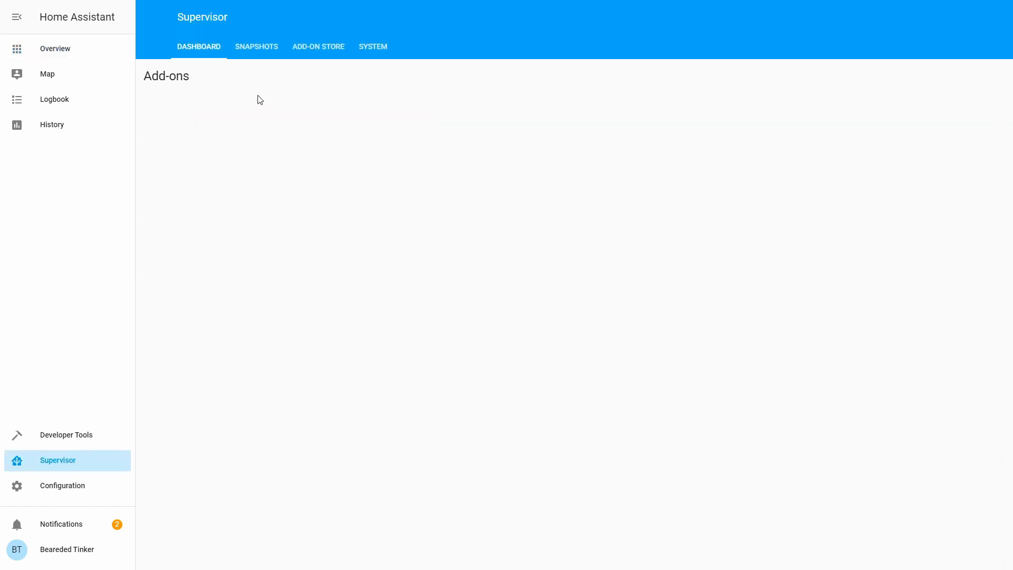
left_click(368, 47)
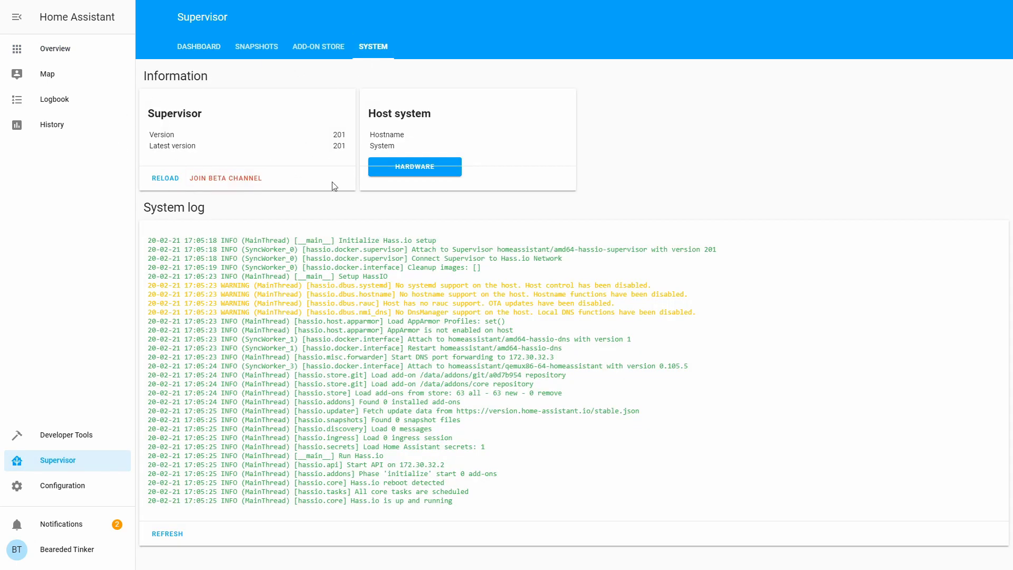
left_click(329, 45)
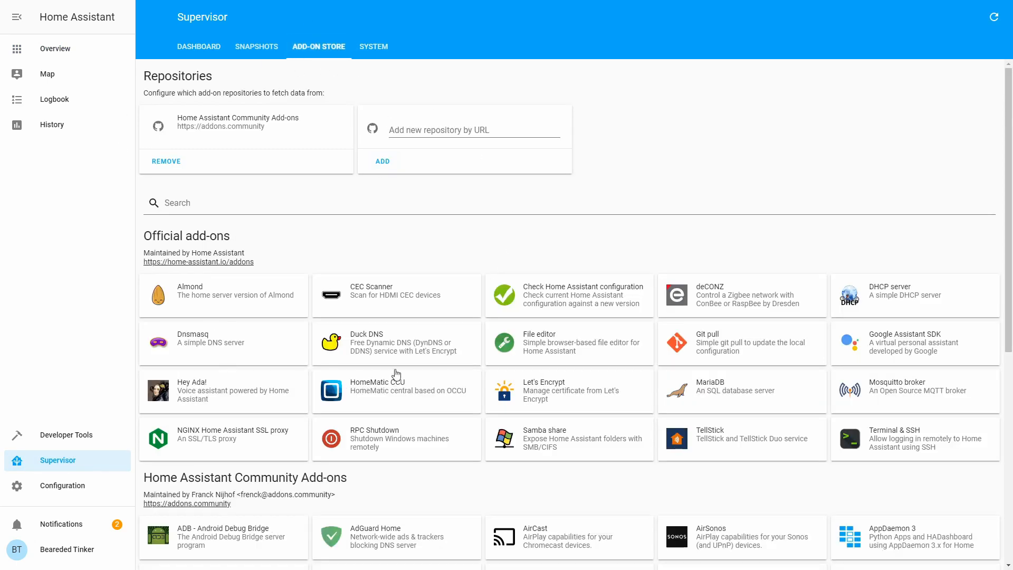
scroll(232, 281, "down", 4)
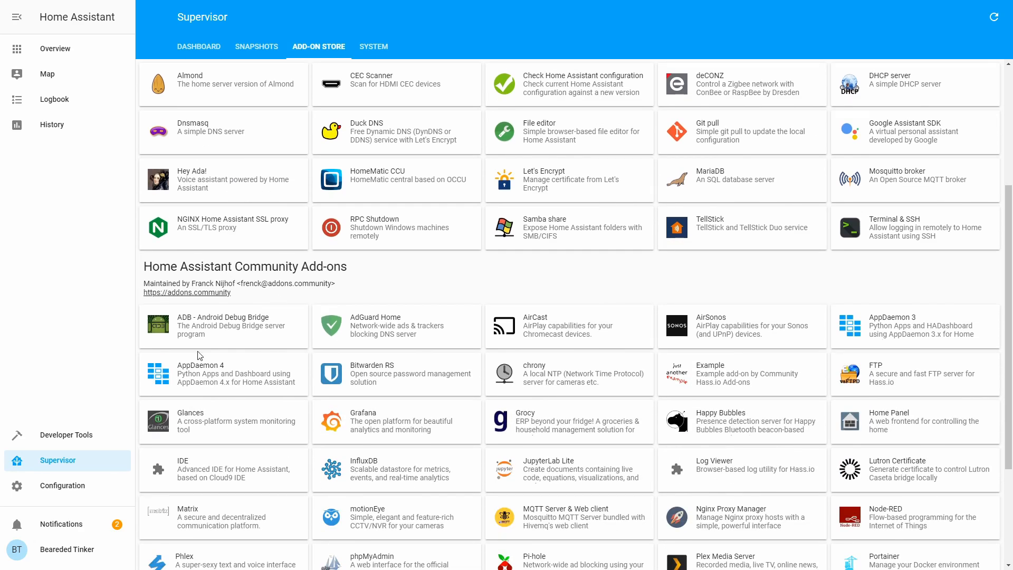
scroll(266, 303, "down", 3)
left_click(259, 46)
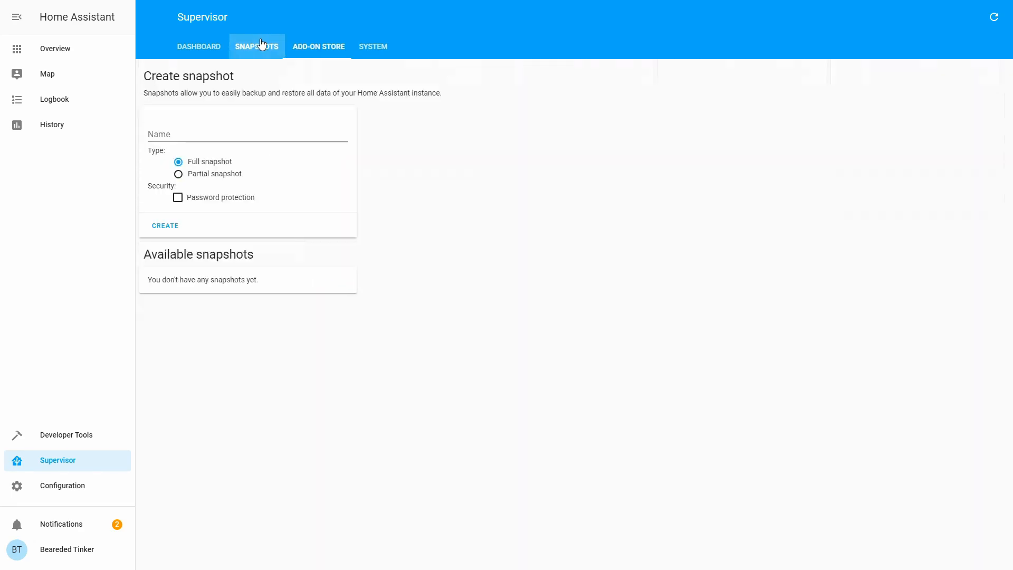
left_click(201, 52)
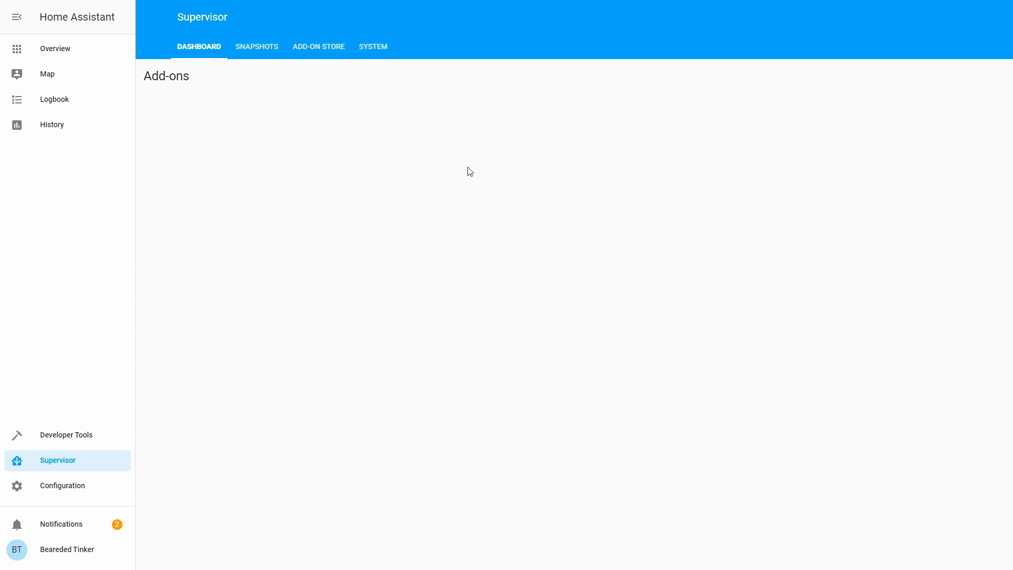
left_click(307, 56)
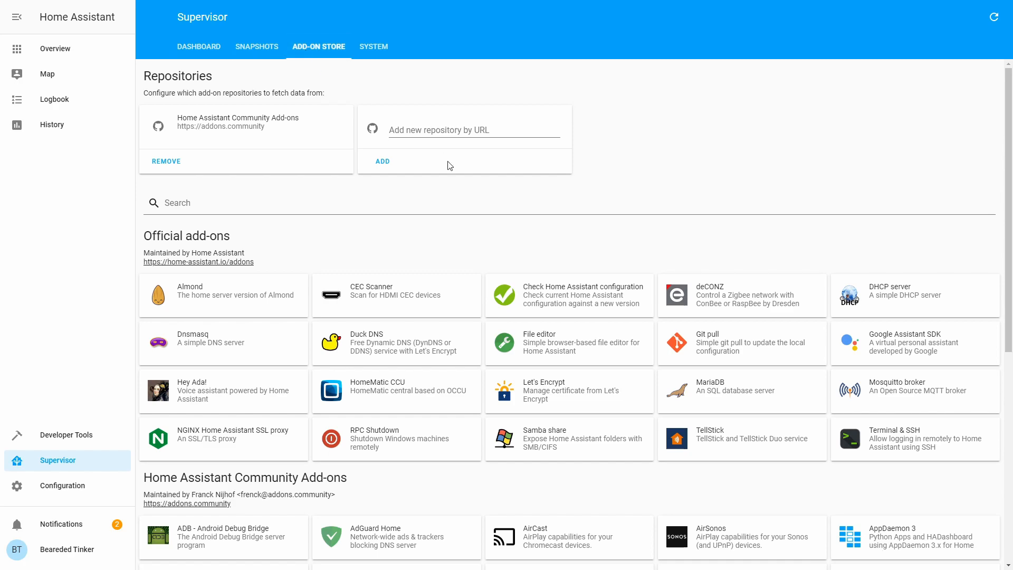
scroll(455, 184, "down", 7)
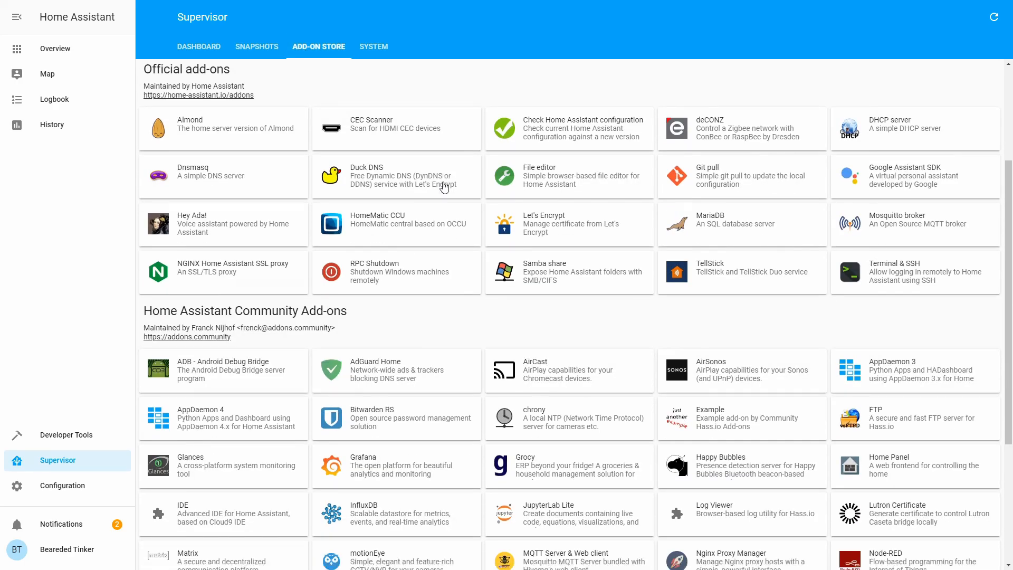
scroll(499, 211, "up", 5)
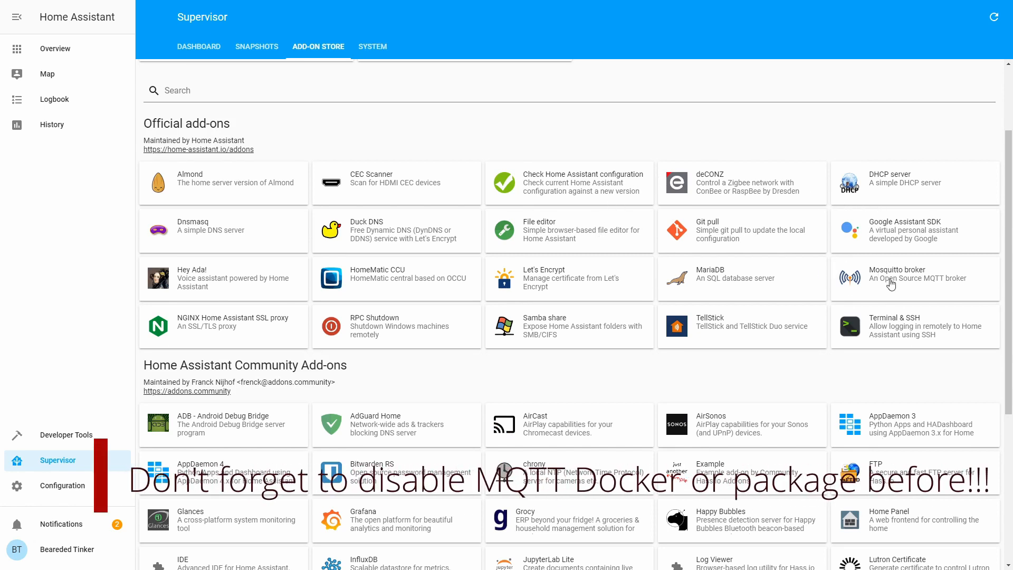
Step: Install and start the Mosquitto broker add-on (version 5.1), then return to the store
left_click(850, 268)
left_click(428, 207)
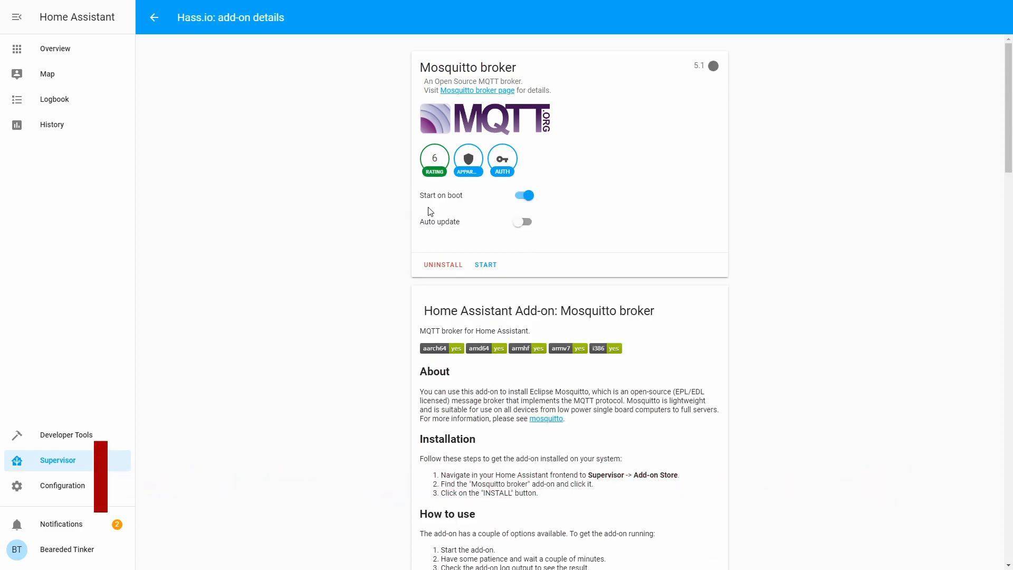
scroll(491, 238, "down", 1)
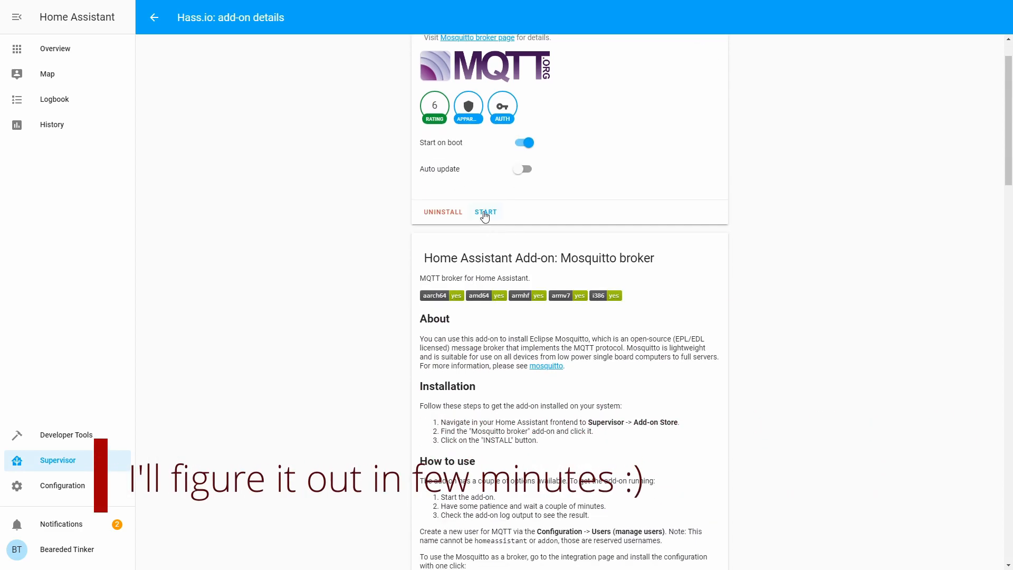
scroll(485, 216, "down", 20)
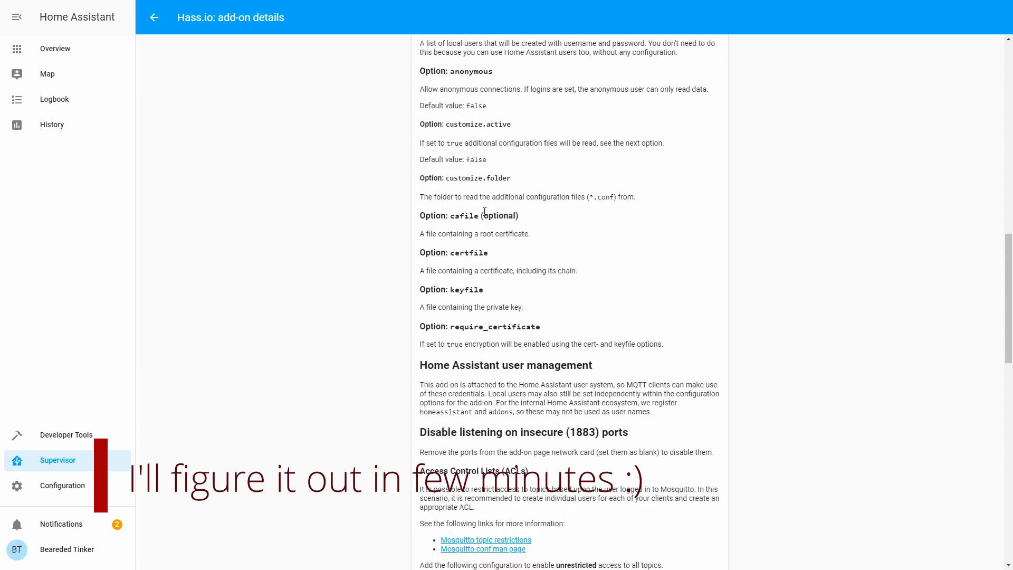
scroll(483, 218, "down", 9)
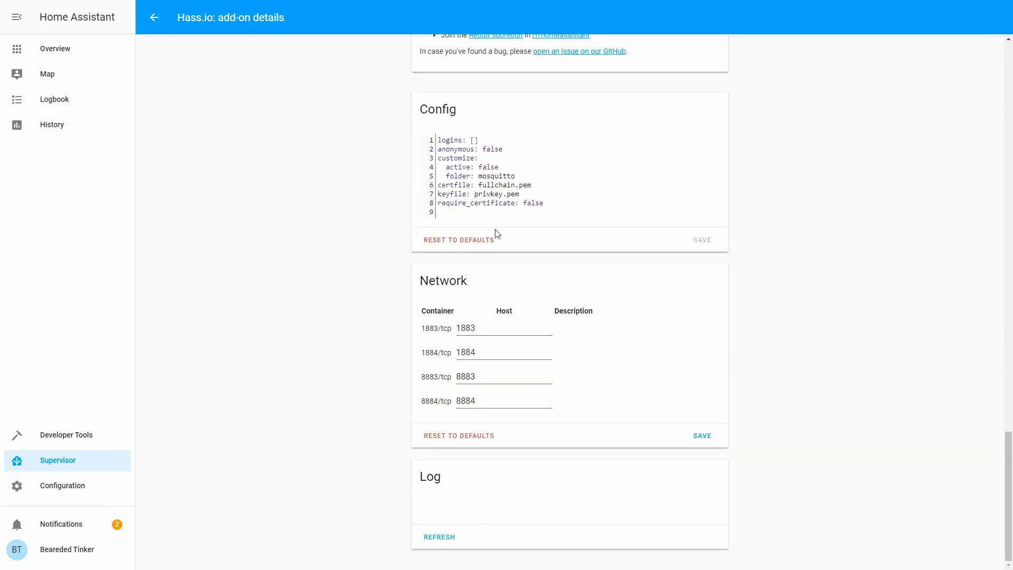
scroll(457, 244, "up", 20)
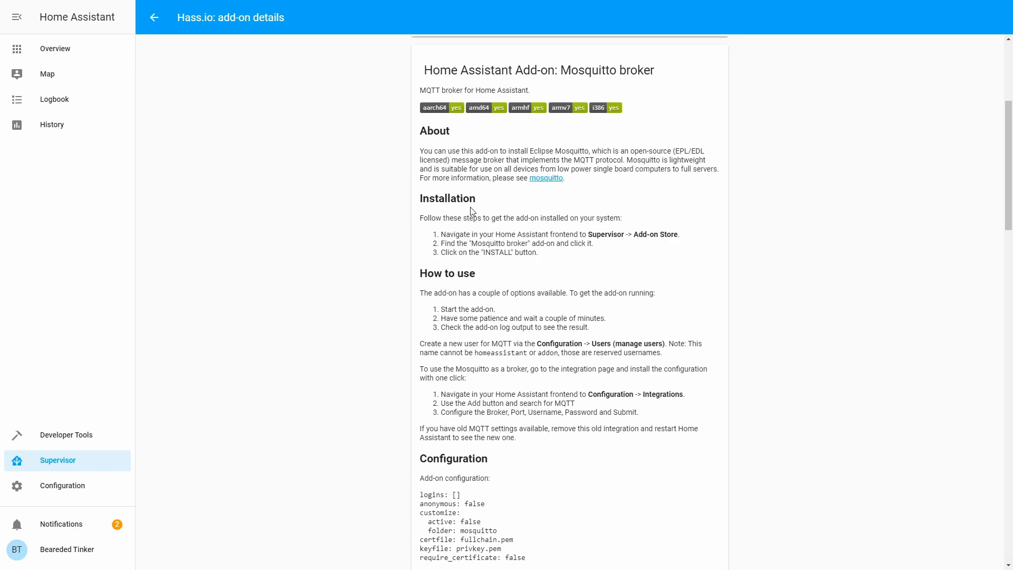
left_click(491, 258)
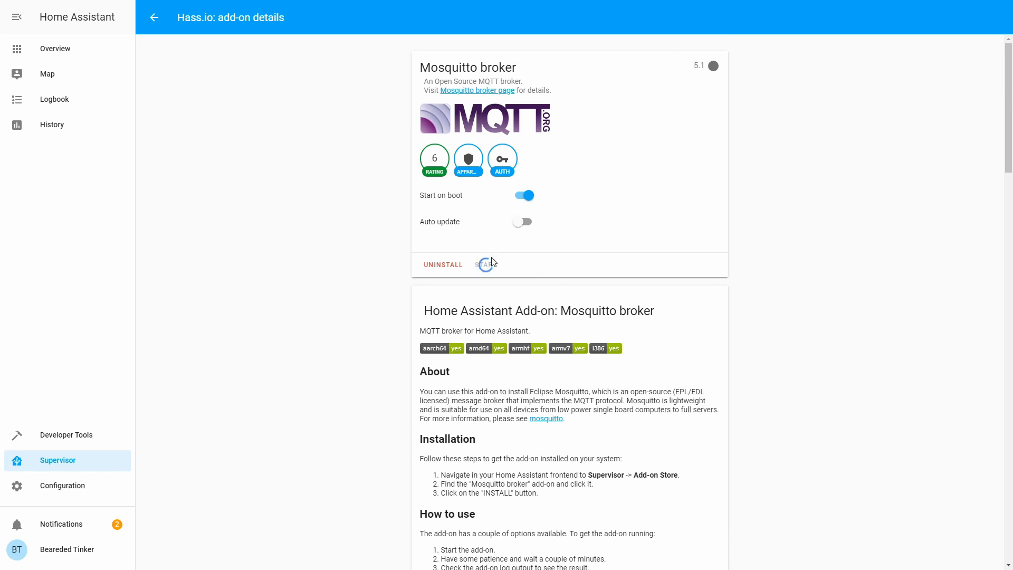
left_click(154, 19)
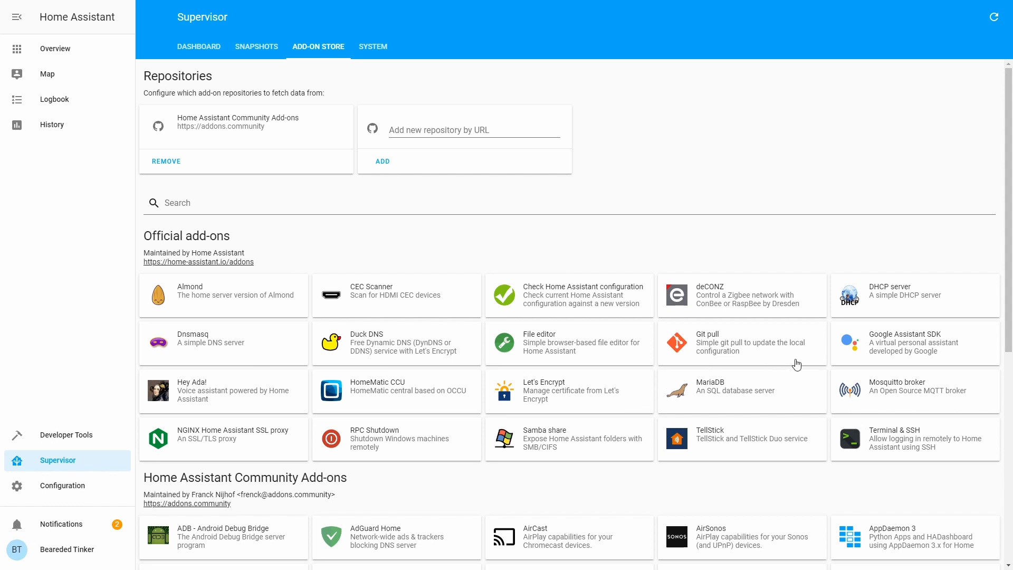
Step: Search the store for 'zi' and add the hassio-zigbee2mqtt GitHub repository by URL
scroll(796, 365, "down", 4)
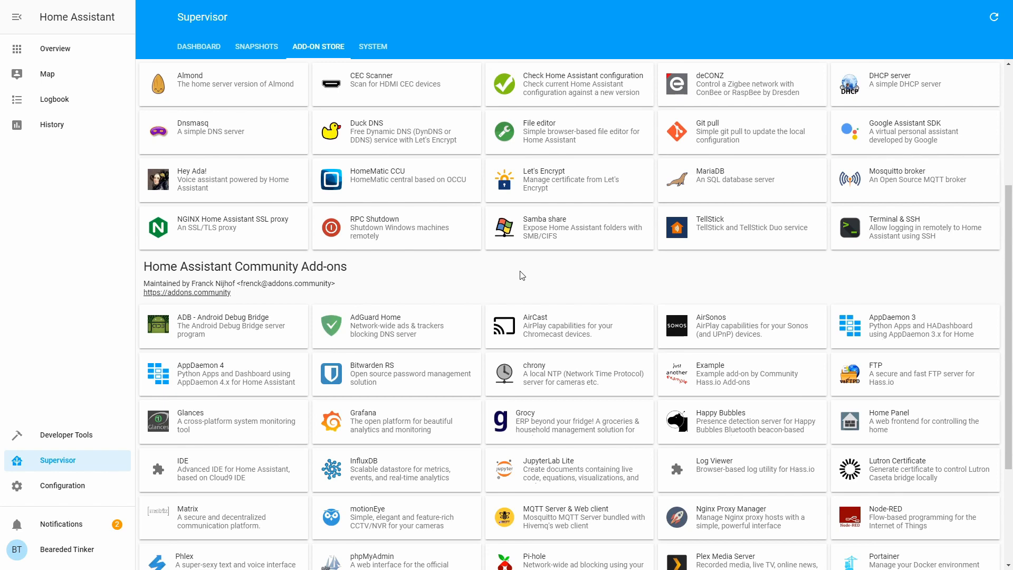
scroll(340, 185, "up", 4)
left_click(335, 206)
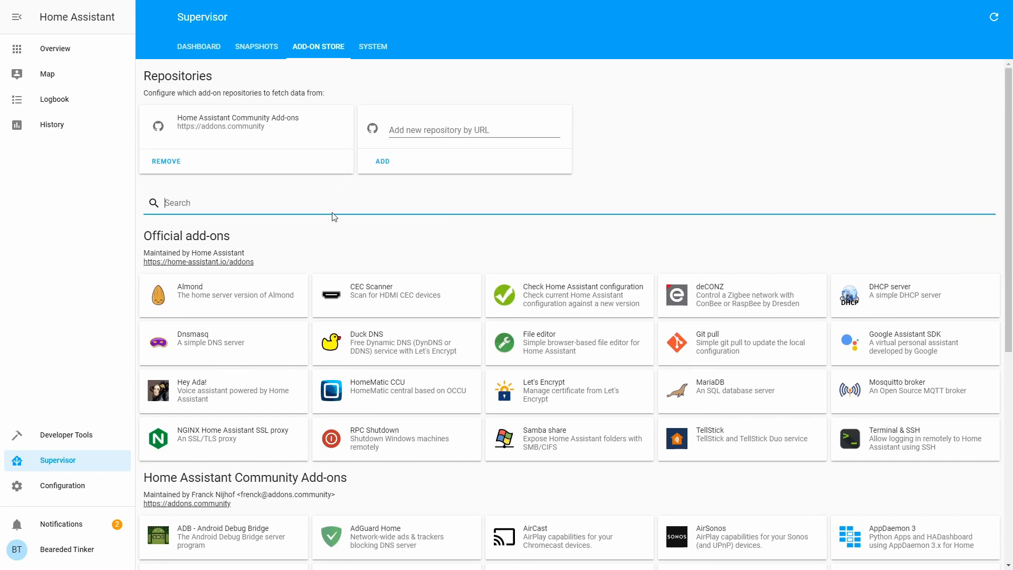
type("zig")
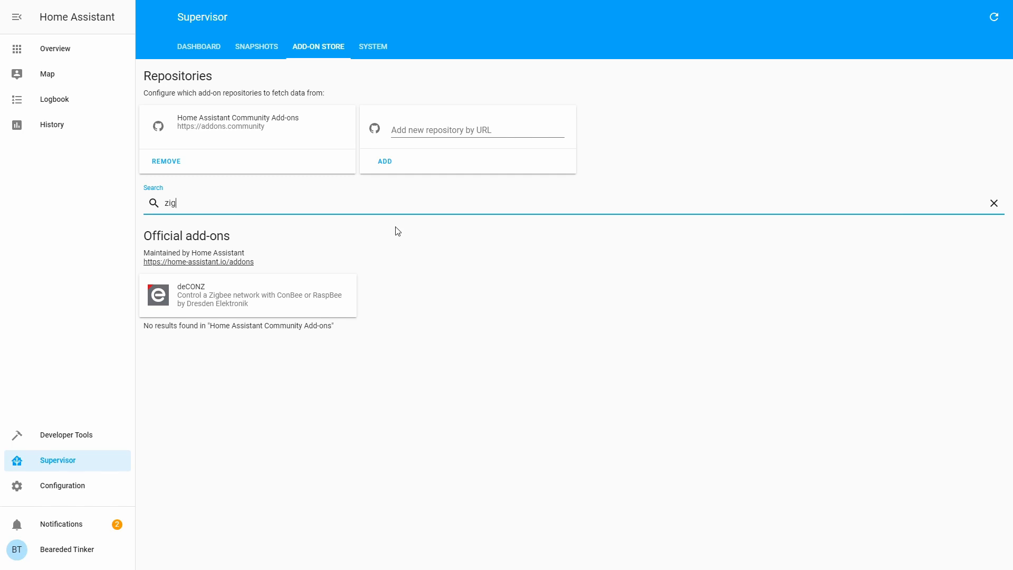
left_click(421, 132)
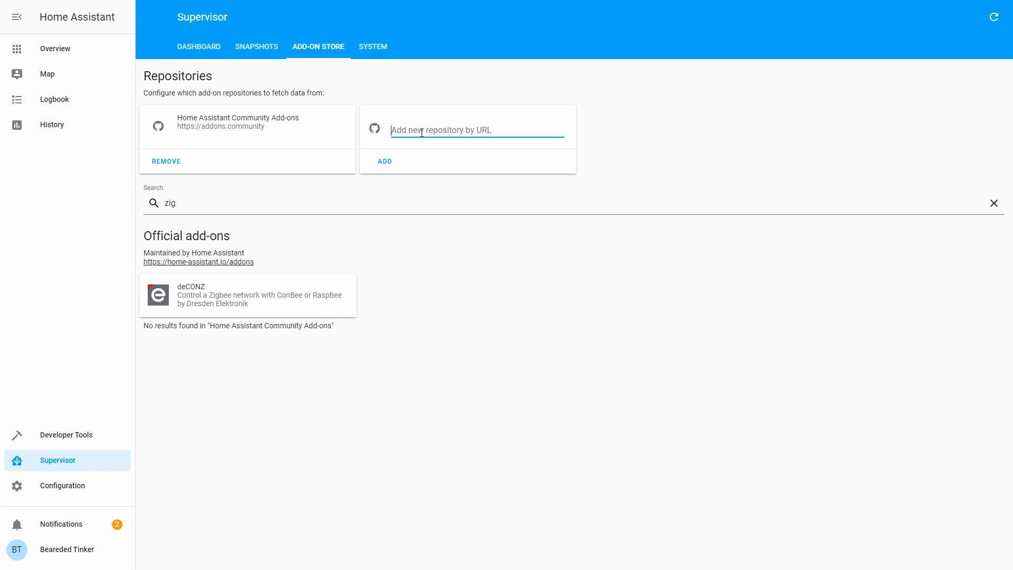
type("https://github.com/danielwelch/hassio-zigbee2mqtt")
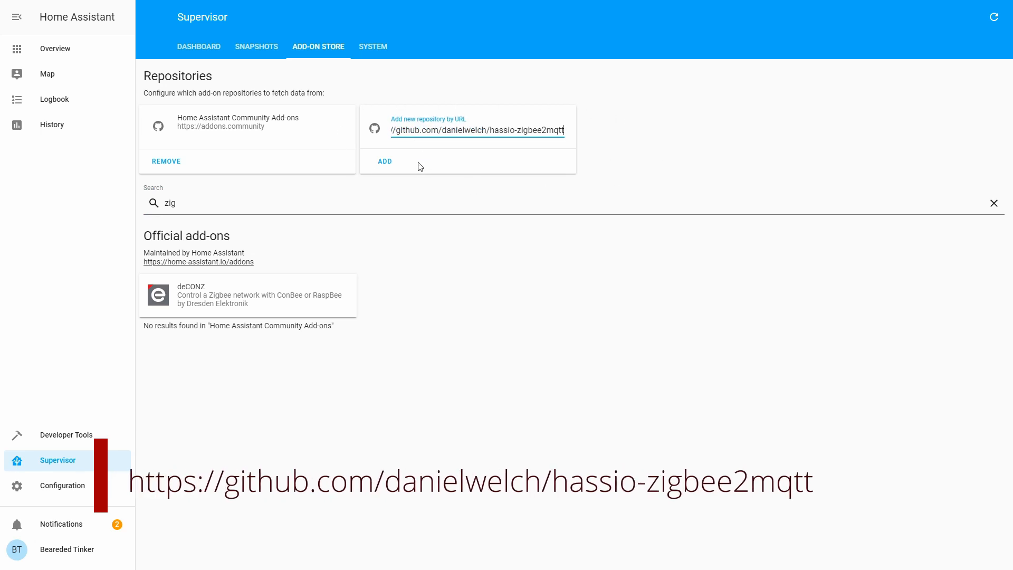
left_click(386, 163)
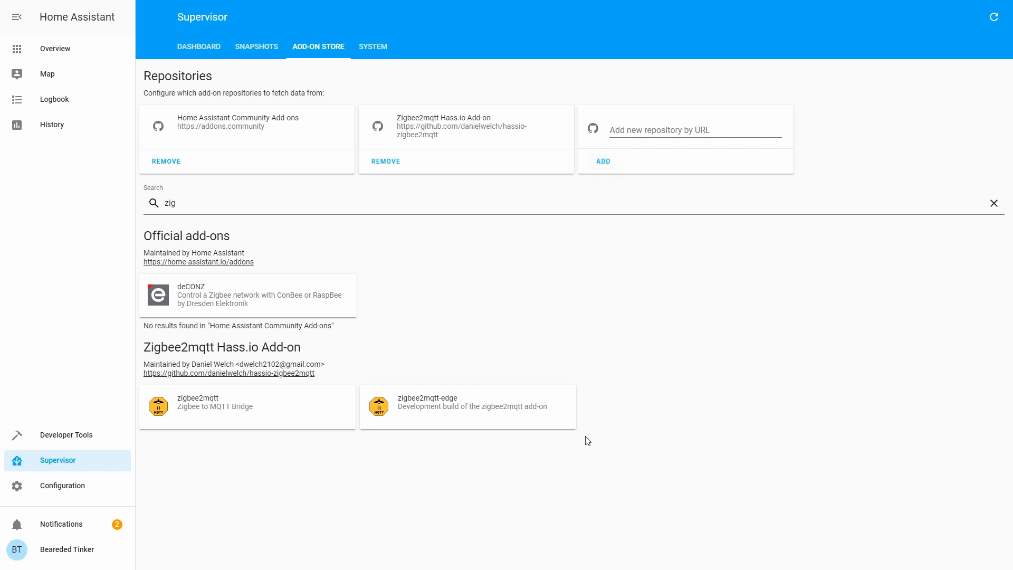
Step: Install the zigbee2mqtt add-on (version 1.10.1) and bring its default Config editor into view
left_click(200, 408)
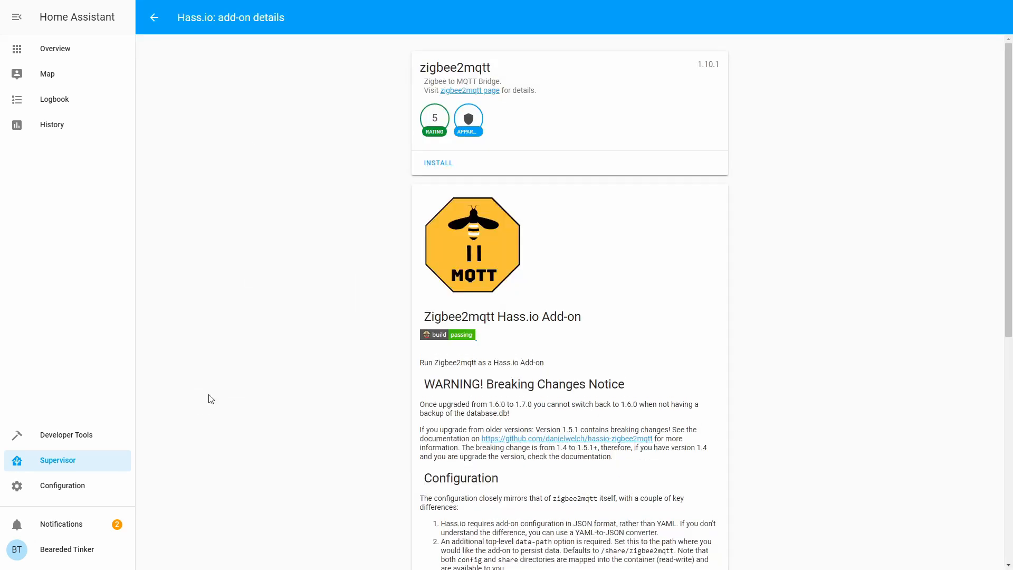
left_click(442, 166)
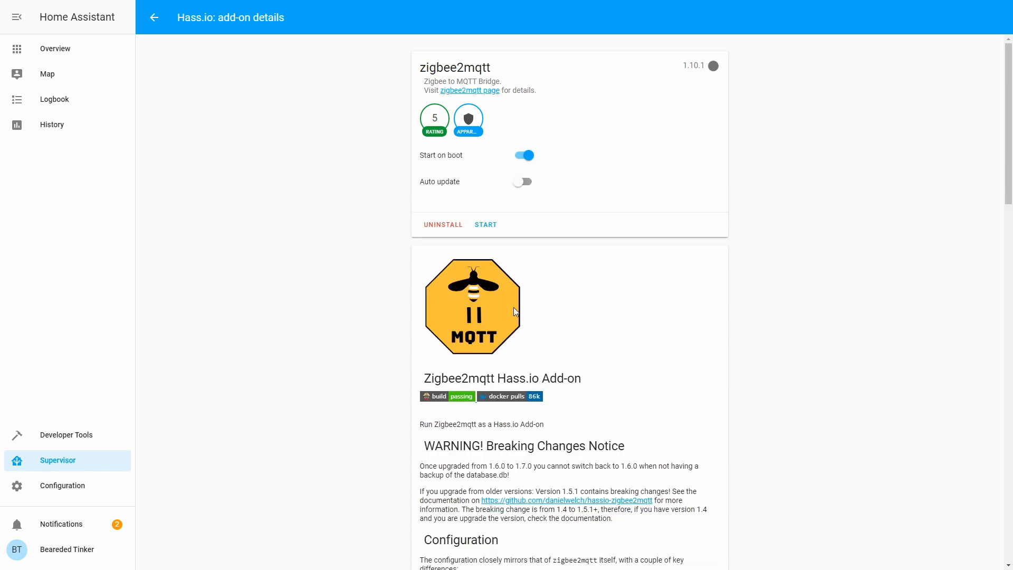
scroll(509, 303, "down", 20)
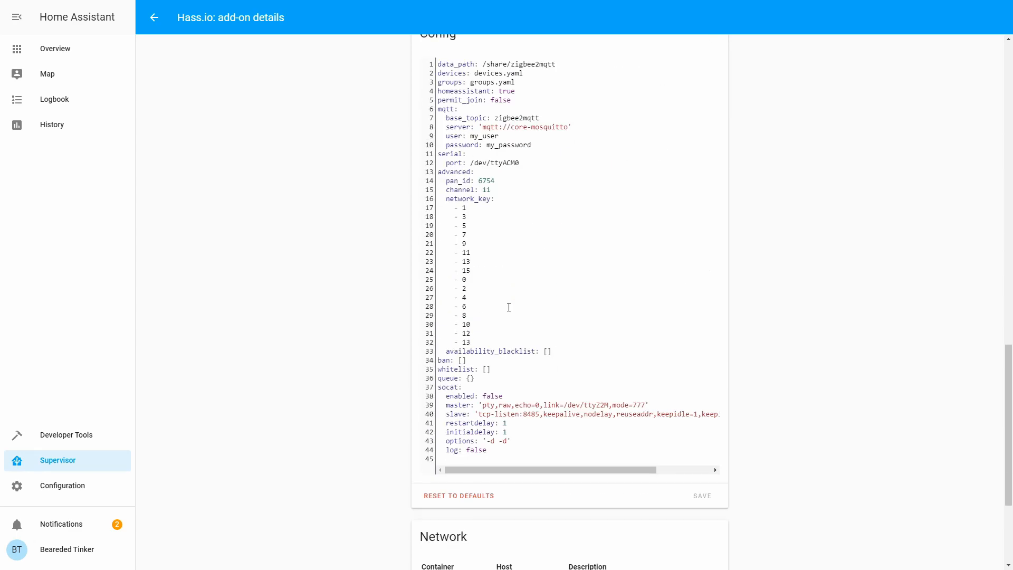
scroll(508, 307, "up", 3)
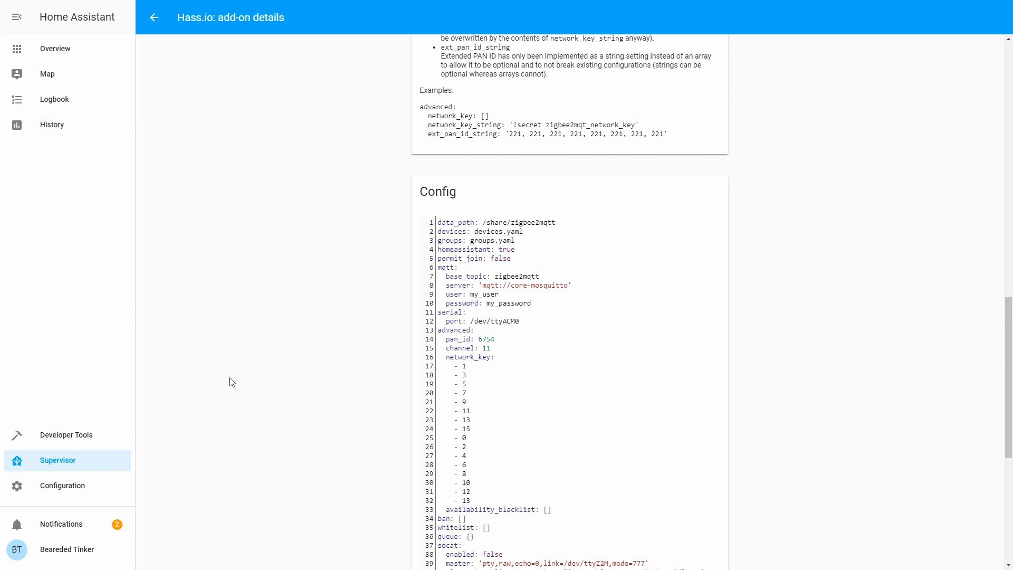
Step: Go to Configuration > Users and start adding a new user
left_click(55, 484)
scroll(733, 410, "down", 1)
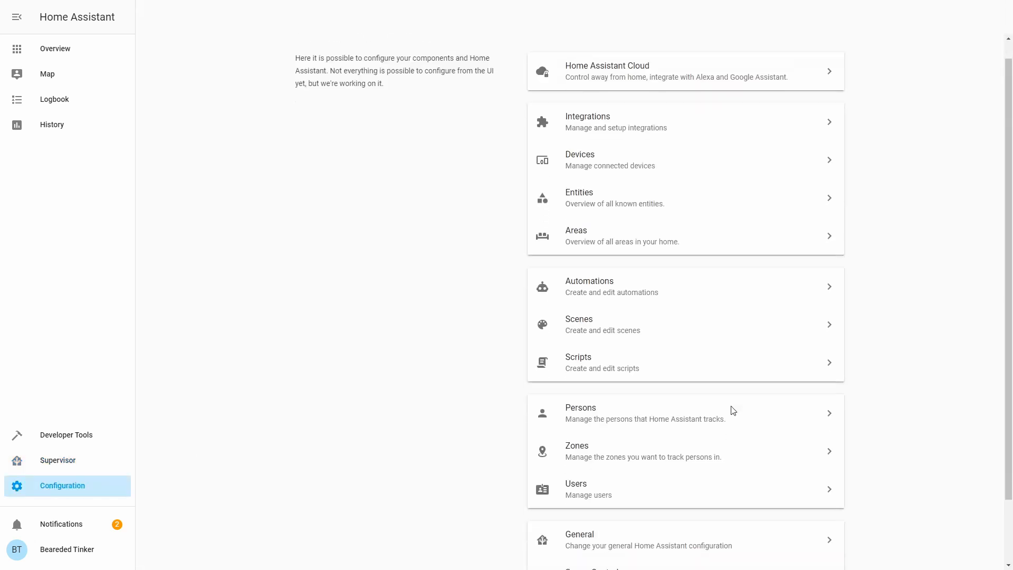
scroll(733, 410, "down", 2)
left_click(638, 409)
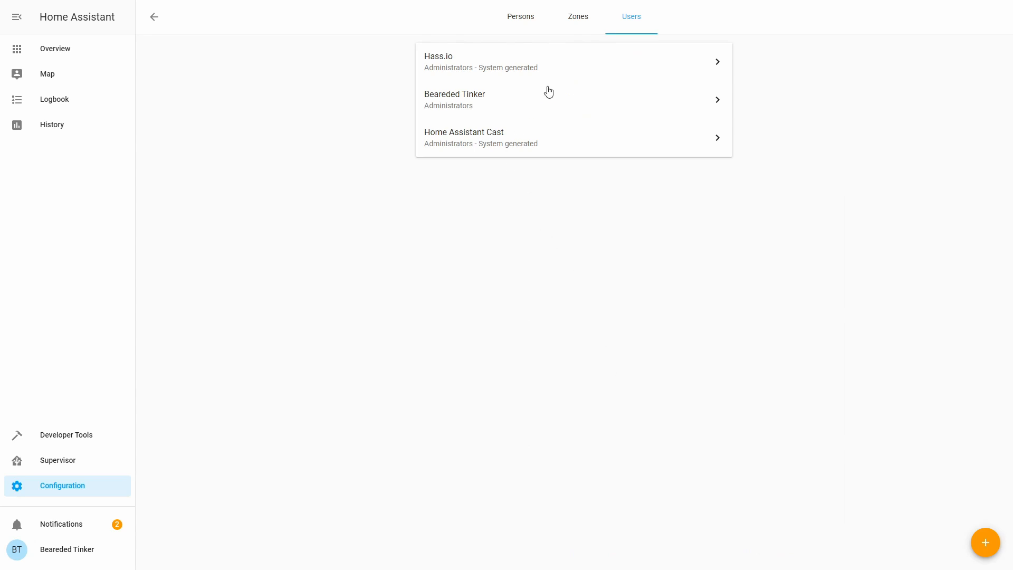
left_click(981, 542)
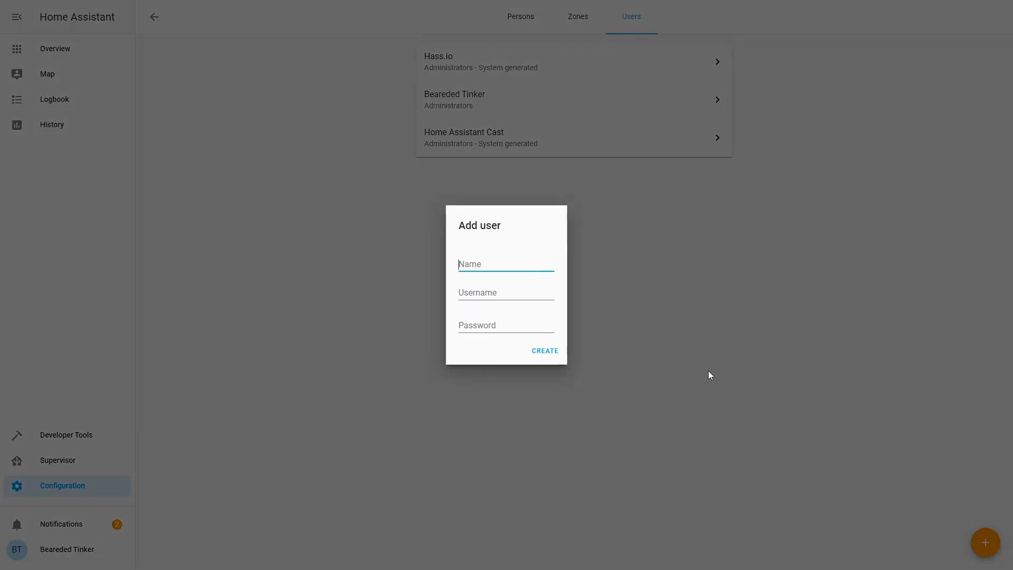
Step: Create user 'zigbee2mqtt' with username 'zigbee' and a password
type("zigbee2mqtt")
key("Tab")
key("ctrl+a")
type("z")
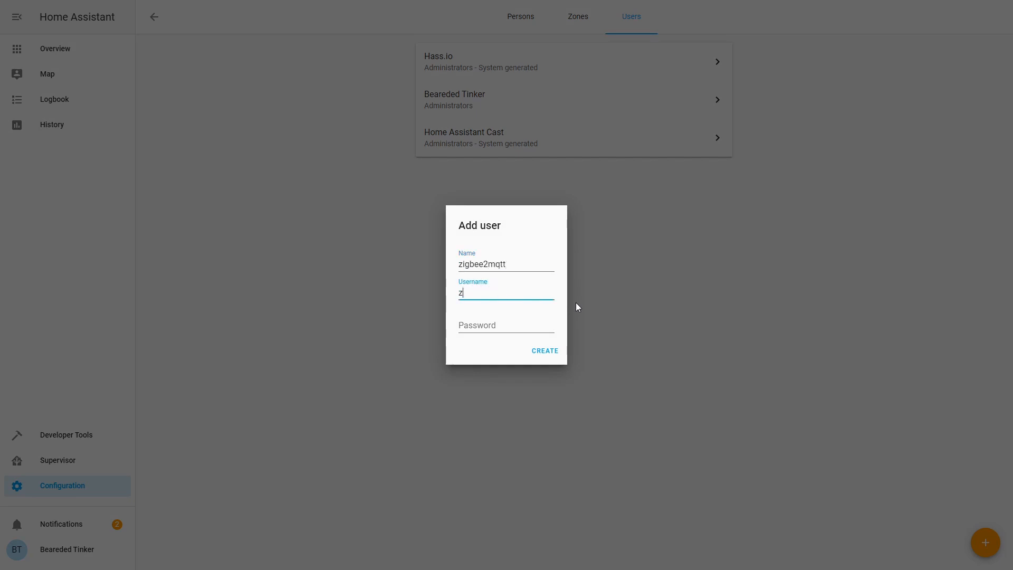
type("igbee")
key("Tab")
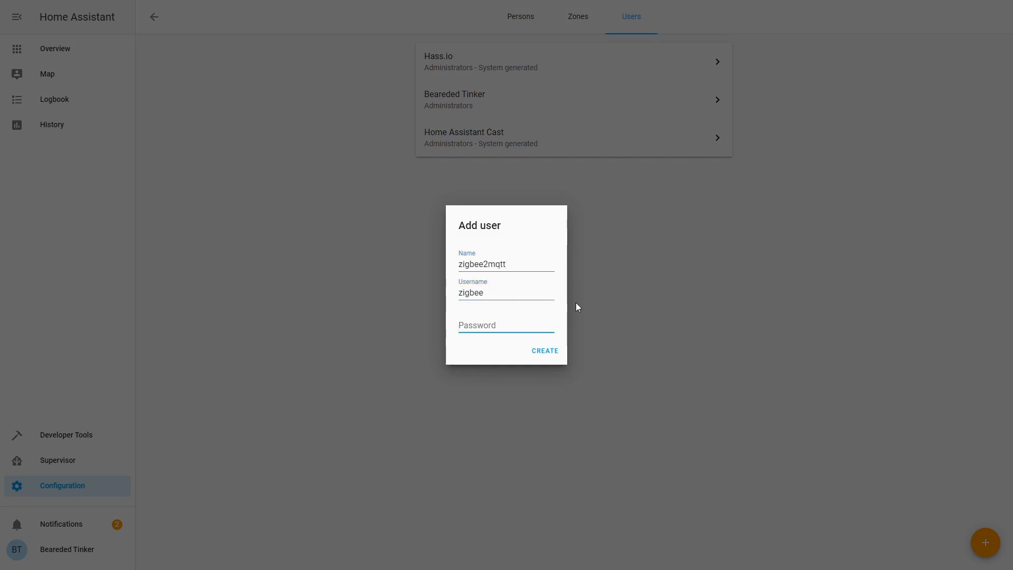
type("zigb")
left_click(545, 351)
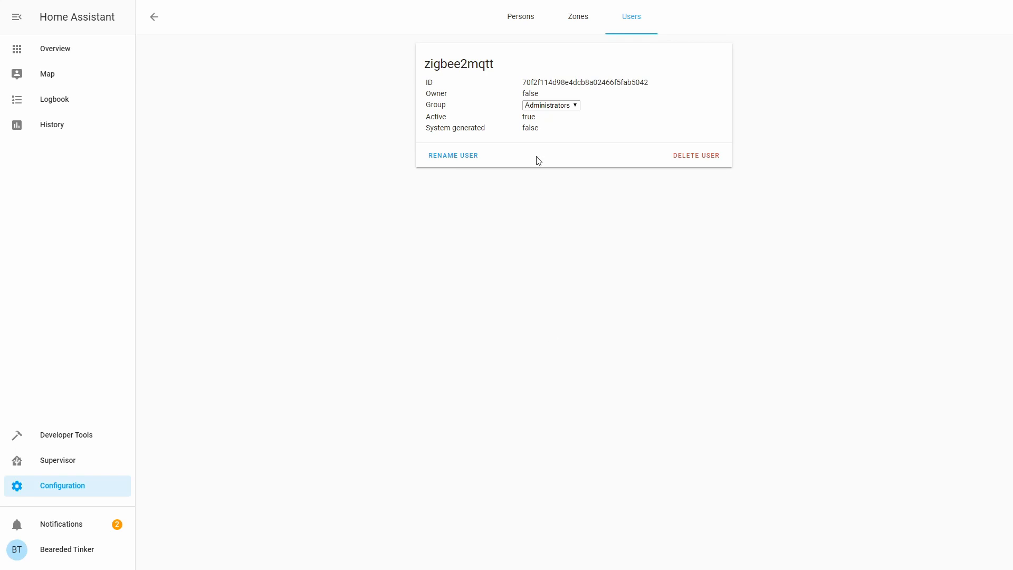
Step: Bring up the zigbee2mqtt add-on's Config editor from the Supervisor dashboard
left_click(56, 460)
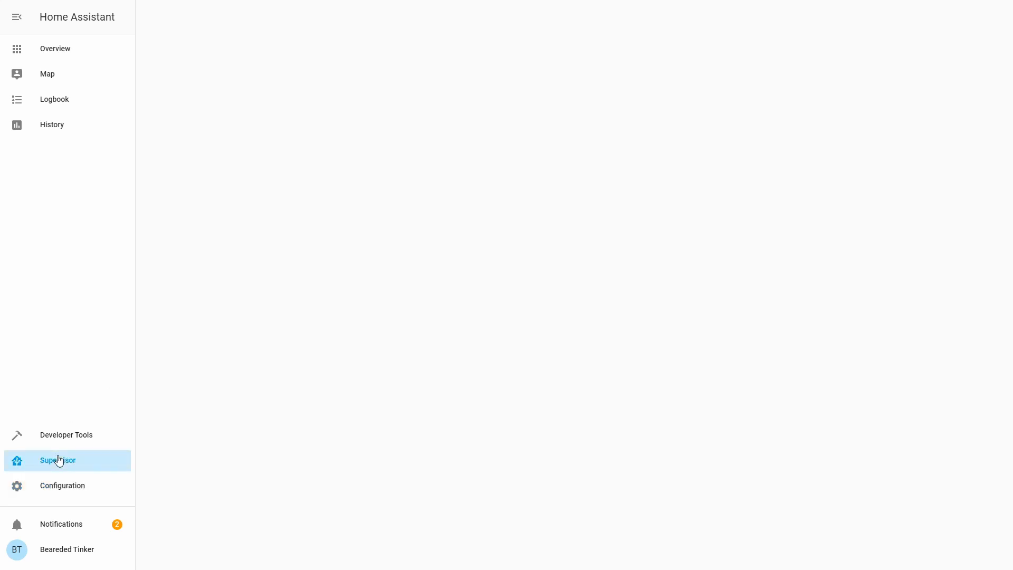
left_click(410, 114)
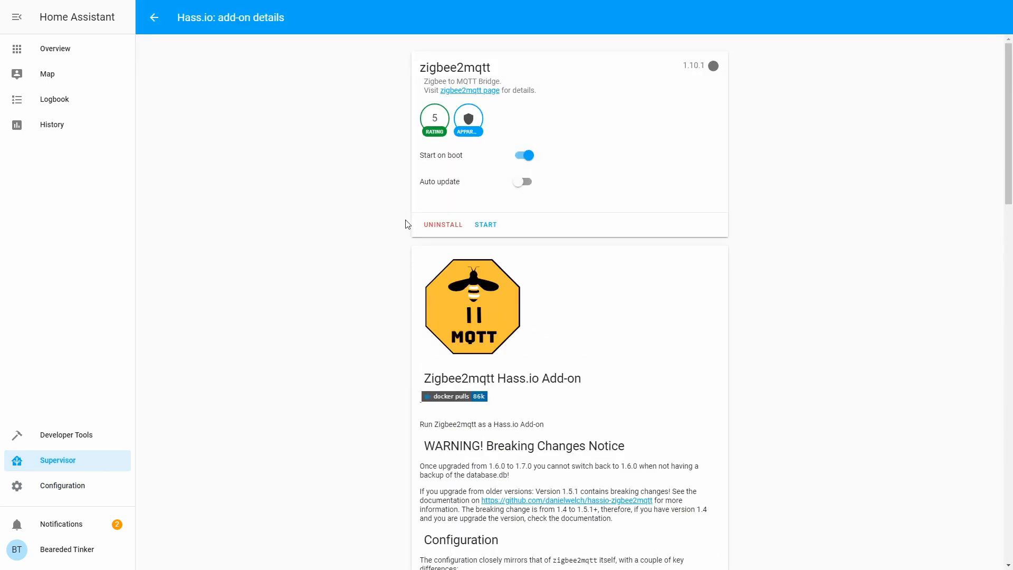
scroll(528, 258, "down", 8)
scroll(538, 273, "down", 13)
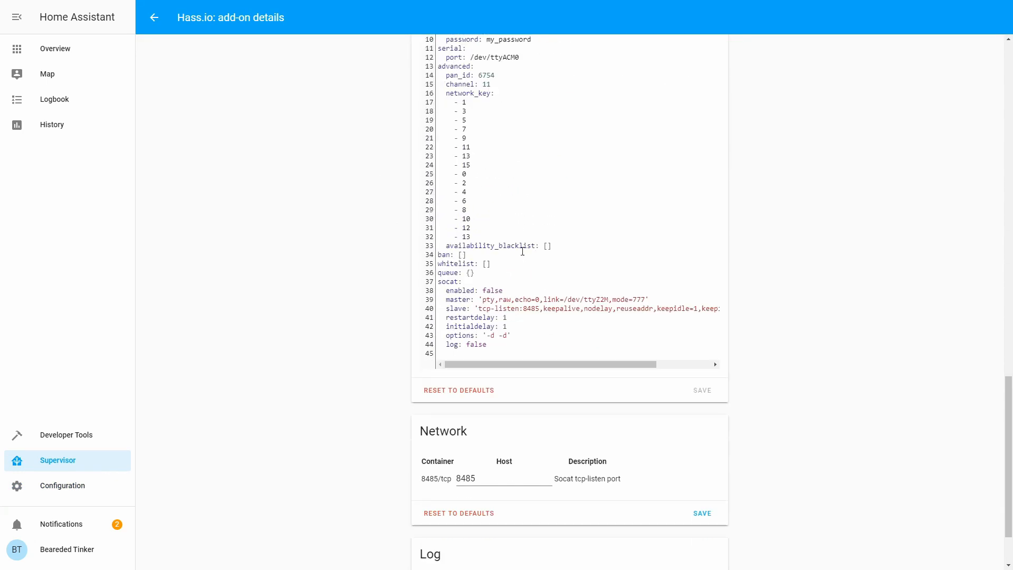
scroll(507, 201, "up", 4)
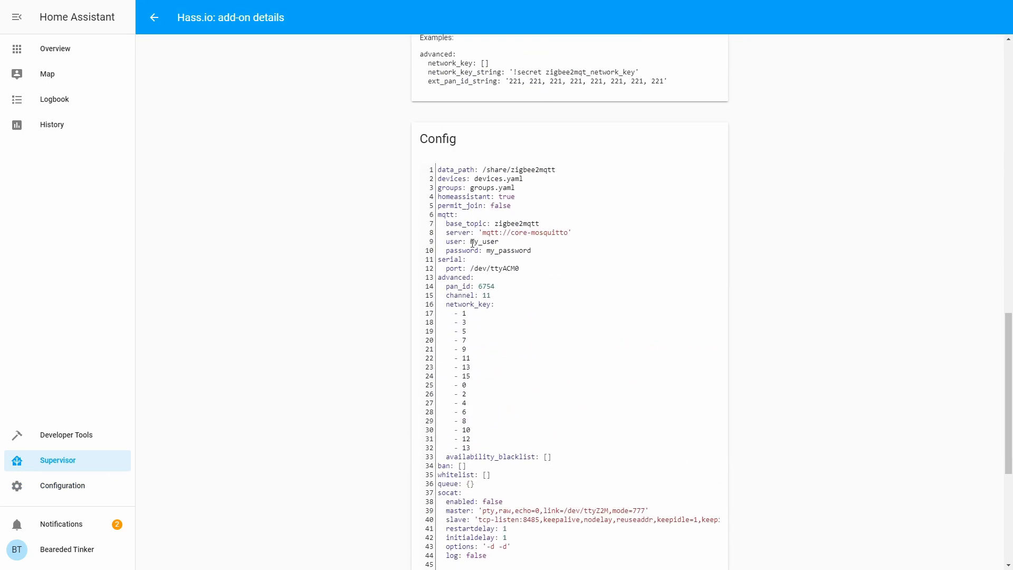
Step: Replace my_user and my_password with the zigbee user's credentials, save, then open Mosquitto broker
left_click_drag(470, 242, 496, 242)
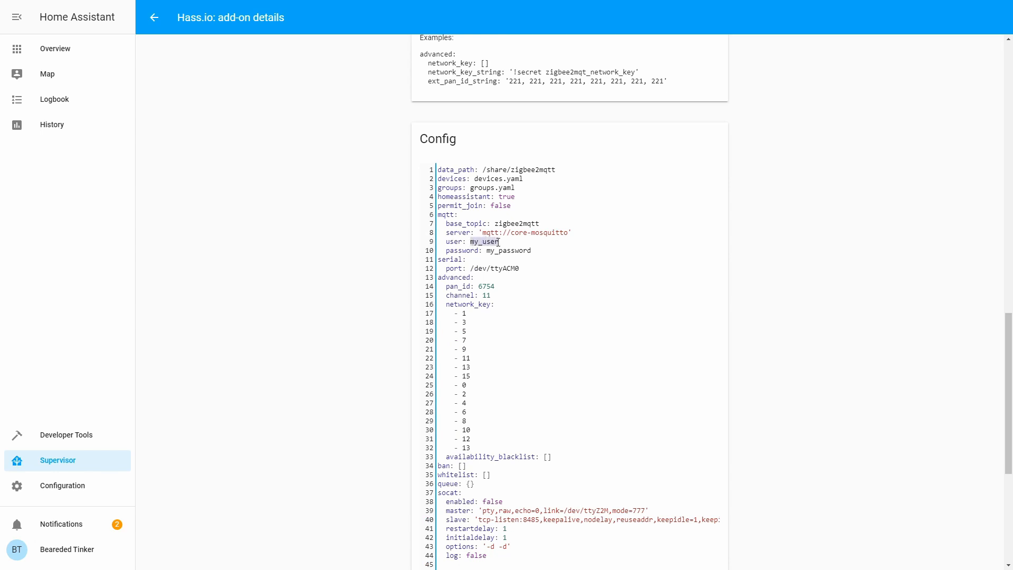
type("zigbee")
key("ctrl+shift+Left")
type("m")
scroll(622, 346, "down", 5)
left_click(702, 338)
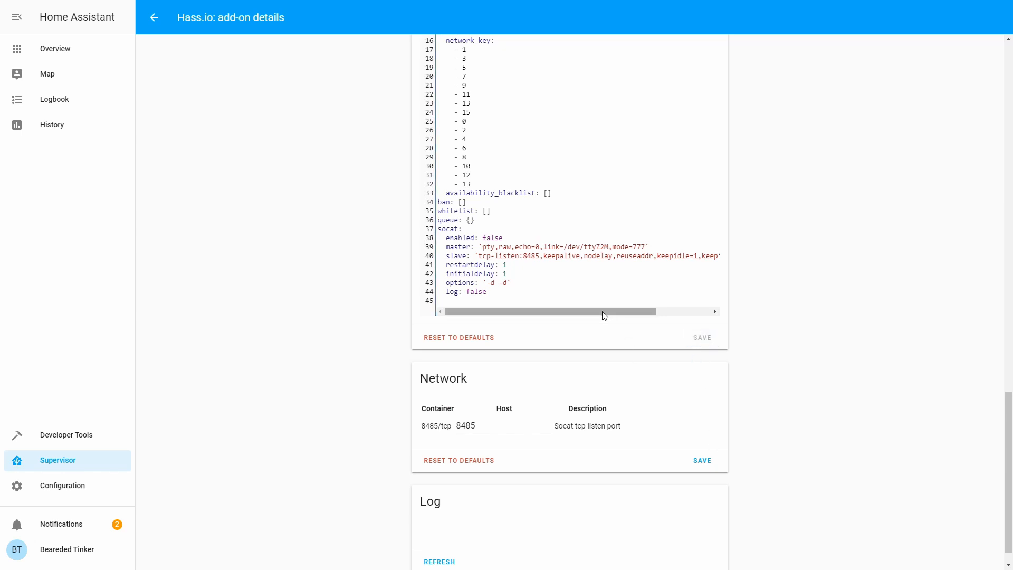
left_click(60, 462)
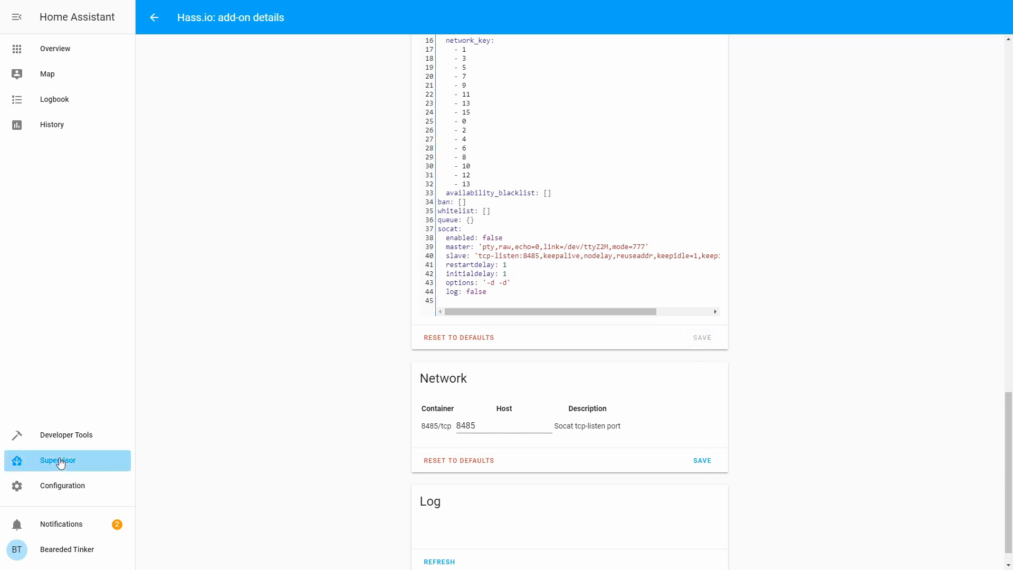
left_click(259, 115)
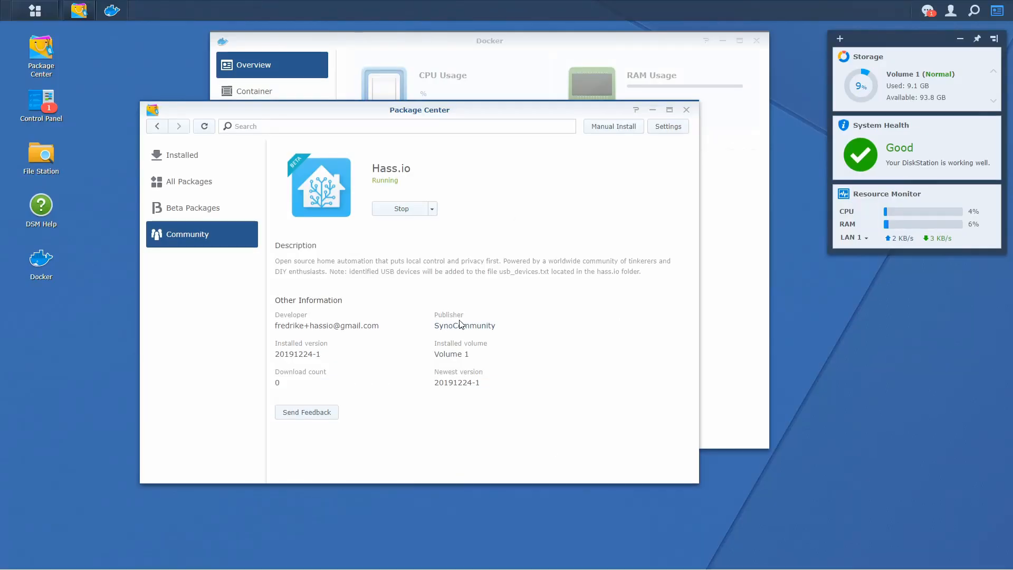
Step: View the hassio_supervisor container's log in Docker, widening the window to read the entries
left_click(500, 53)
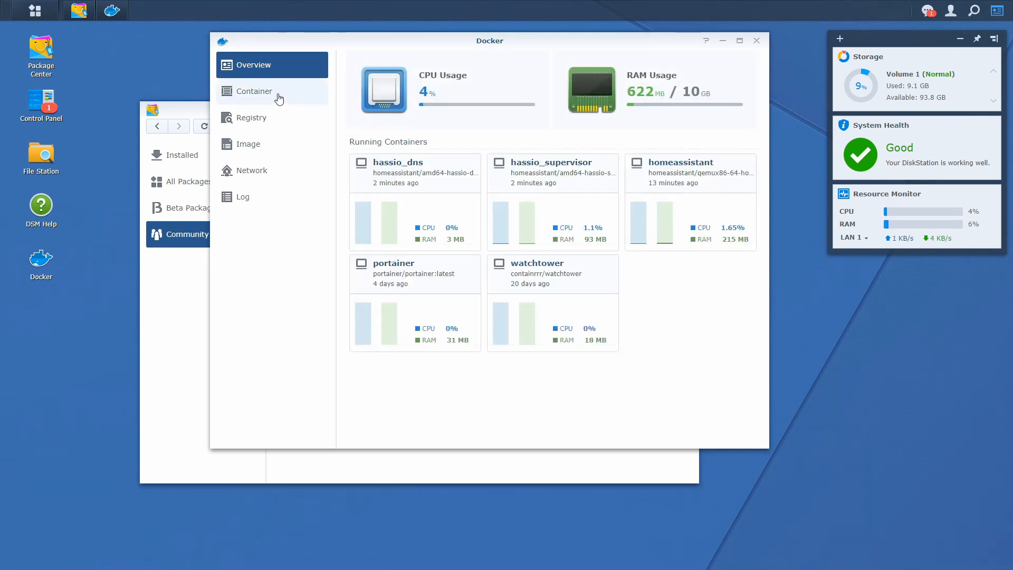
left_click(278, 98)
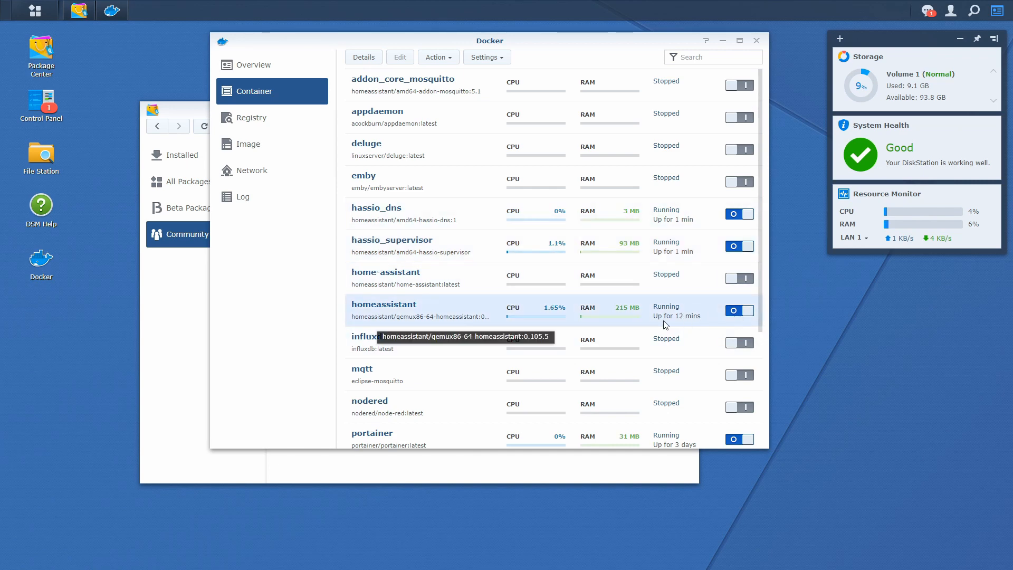
left_click(406, 210)
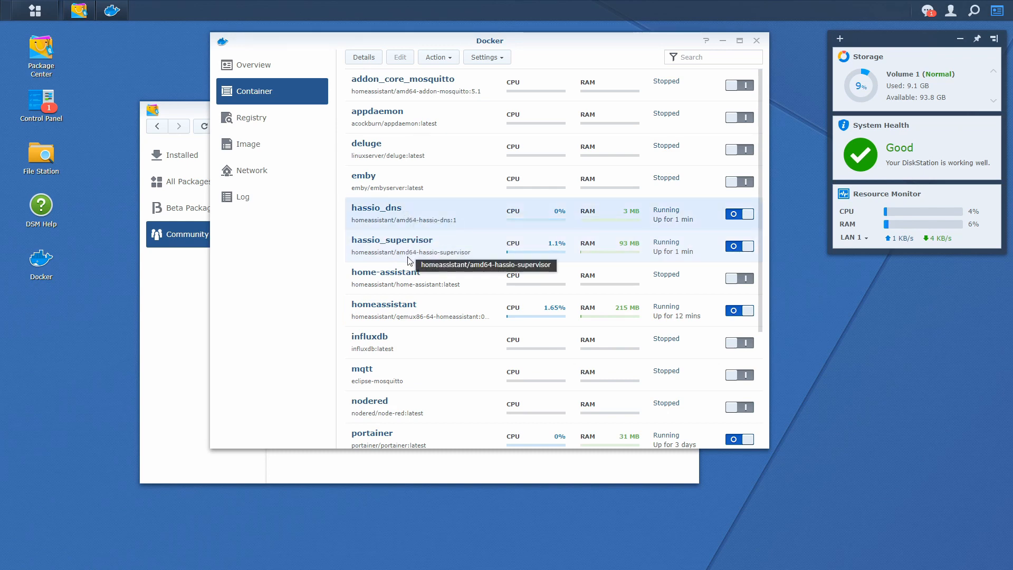
double_click(684, 251)
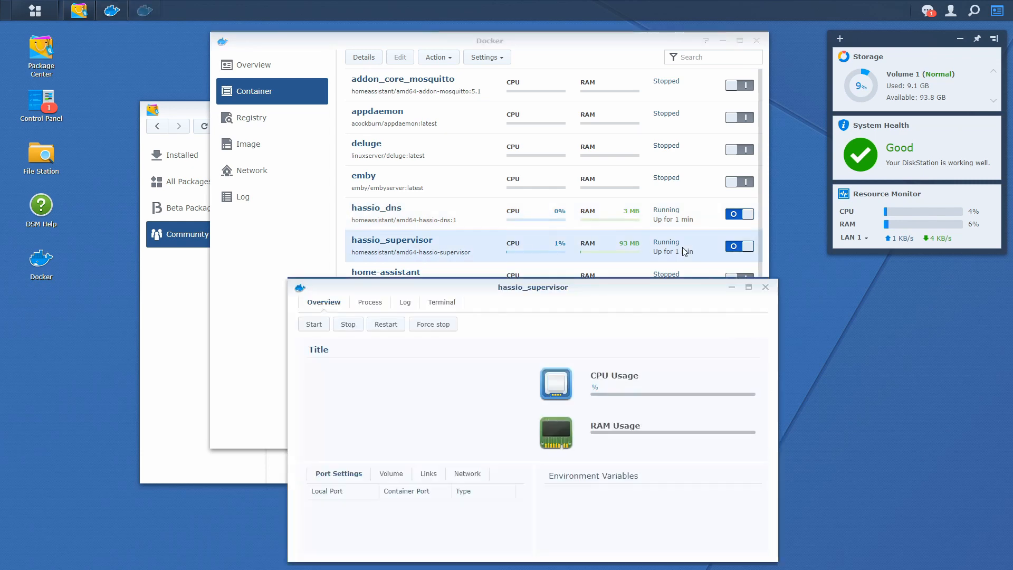
left_click(398, 304)
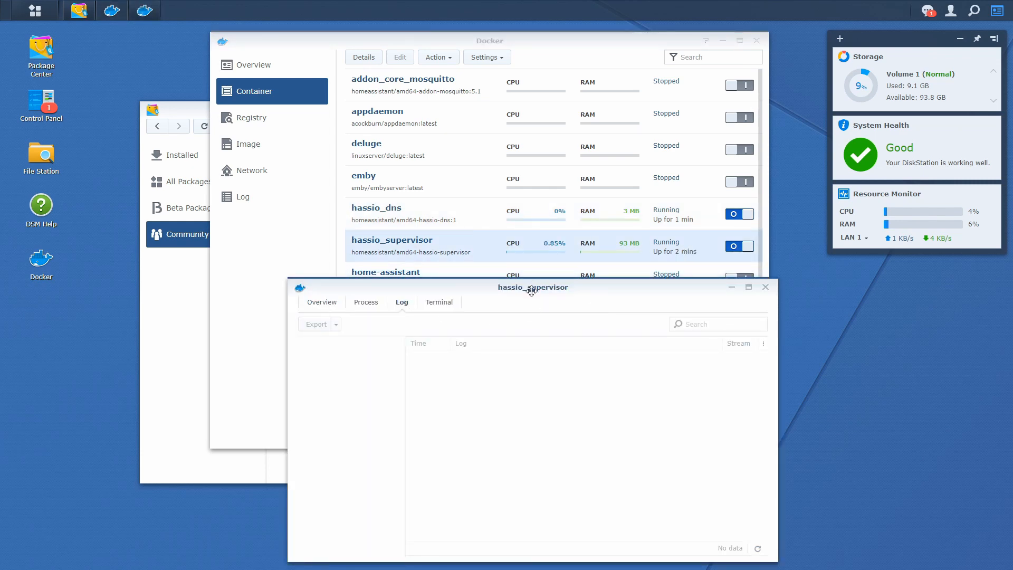
left_click_drag(535, 291, 400, 229)
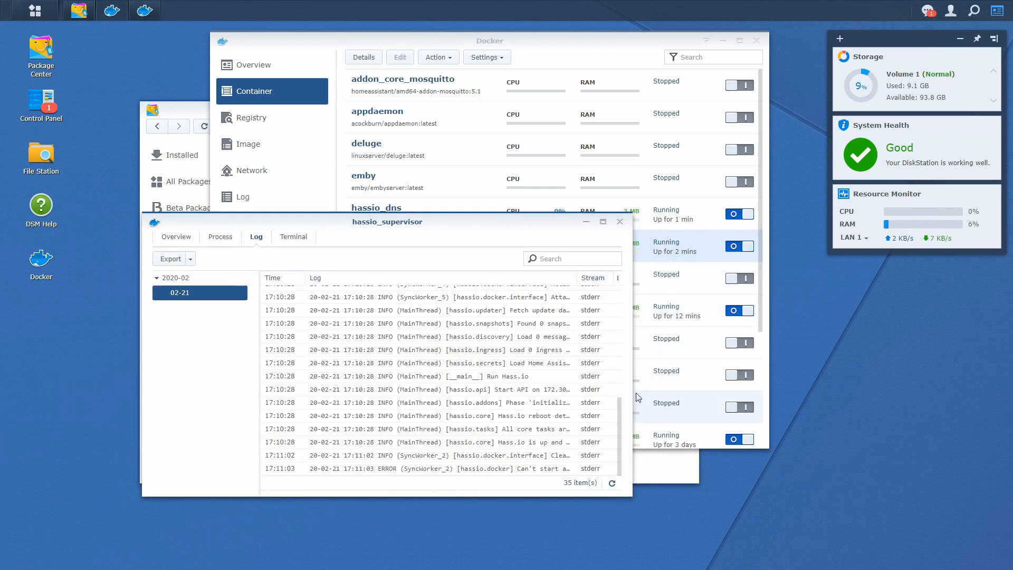
left_click_drag(630, 392, 964, 391)
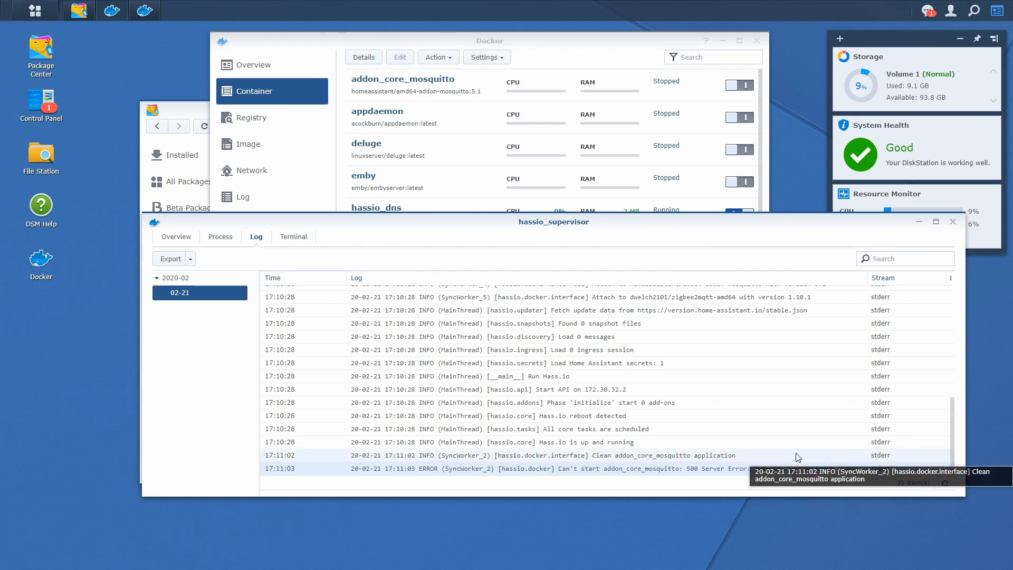
Step: Return to the Docker container list, then bring Package Center to the front
left_click(364, 41)
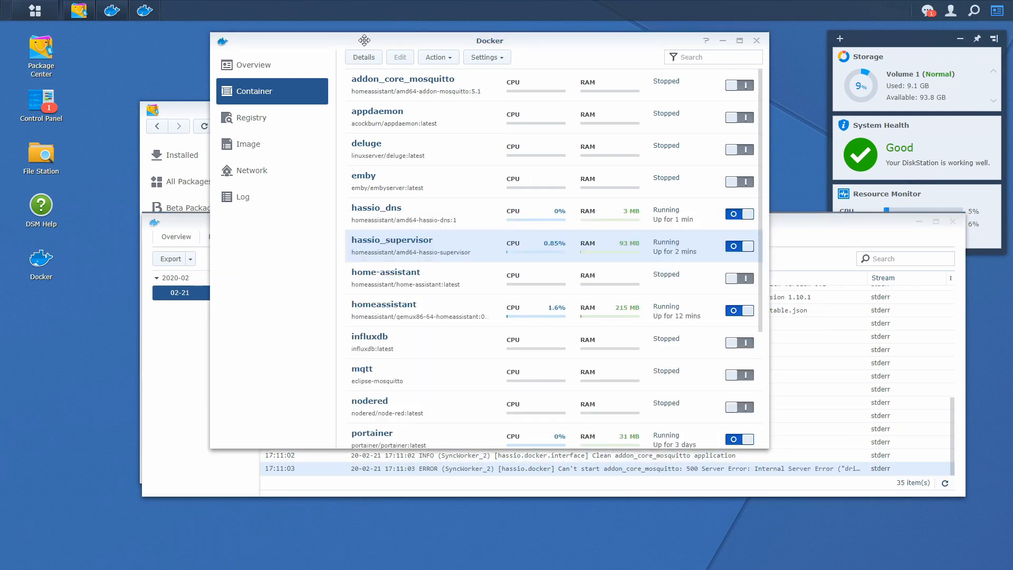
scroll(468, 303, "down", 3)
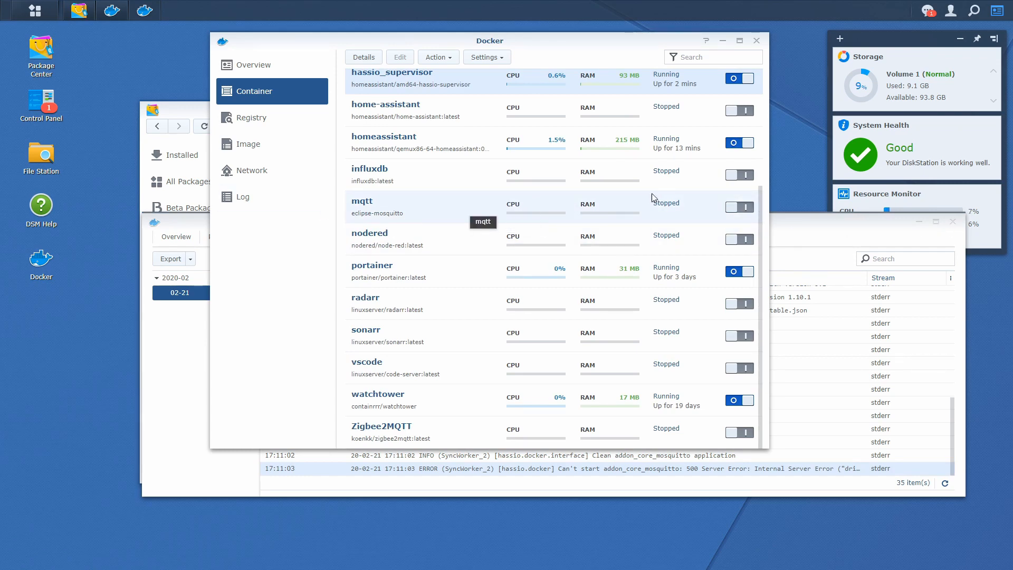
left_click(43, 50)
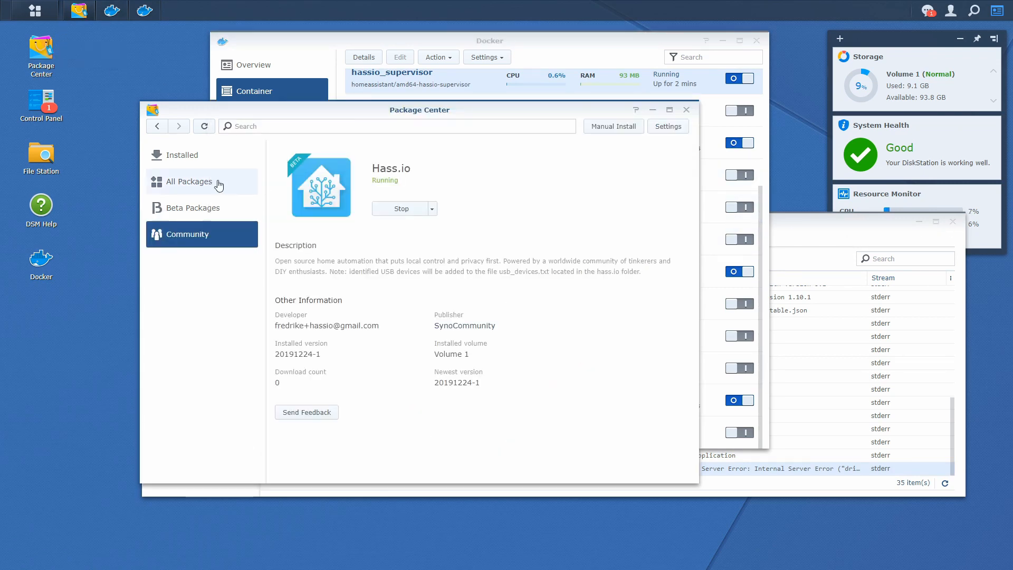
Step: Stop the installed SynoCommunity Mosquitto package (1.4.14-9) and close Package Center
left_click(191, 158)
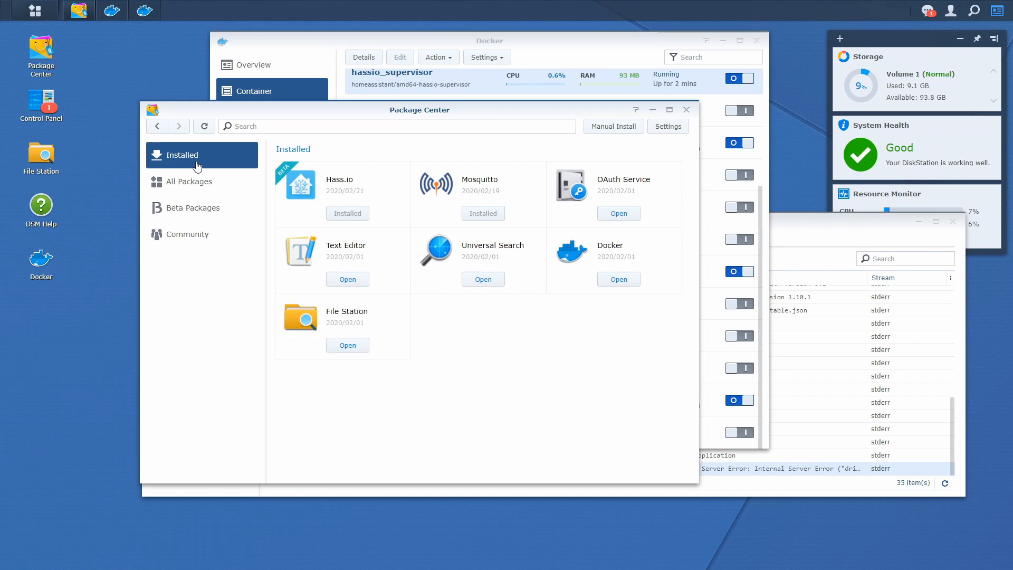
left_click(464, 196)
left_click(401, 209)
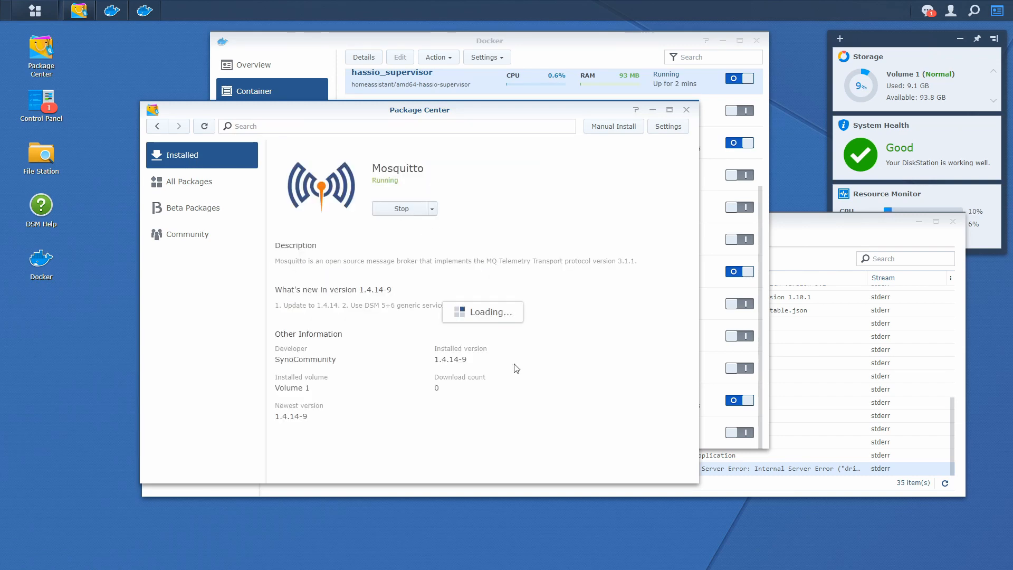
left_click(455, 311)
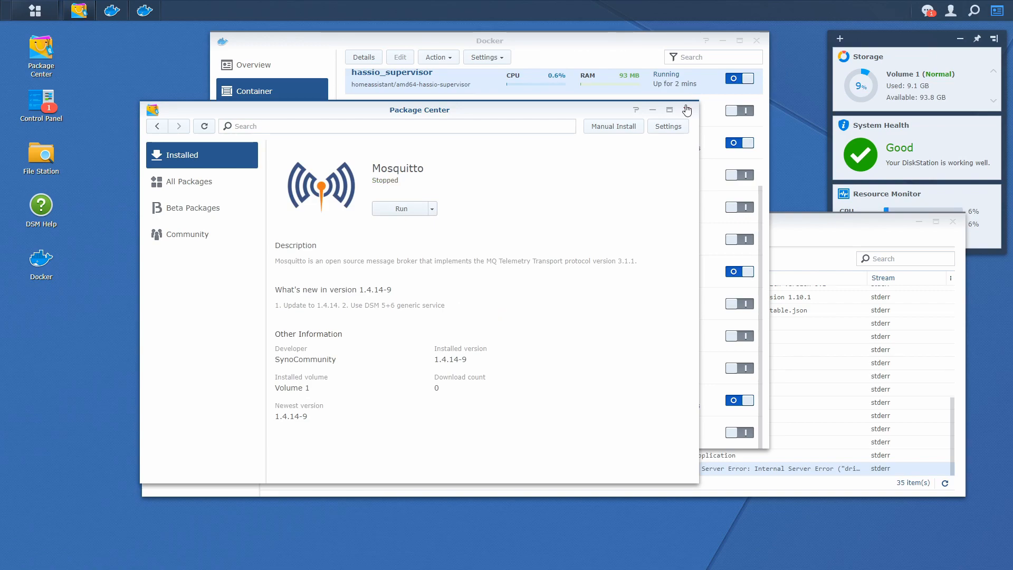
left_click(686, 110)
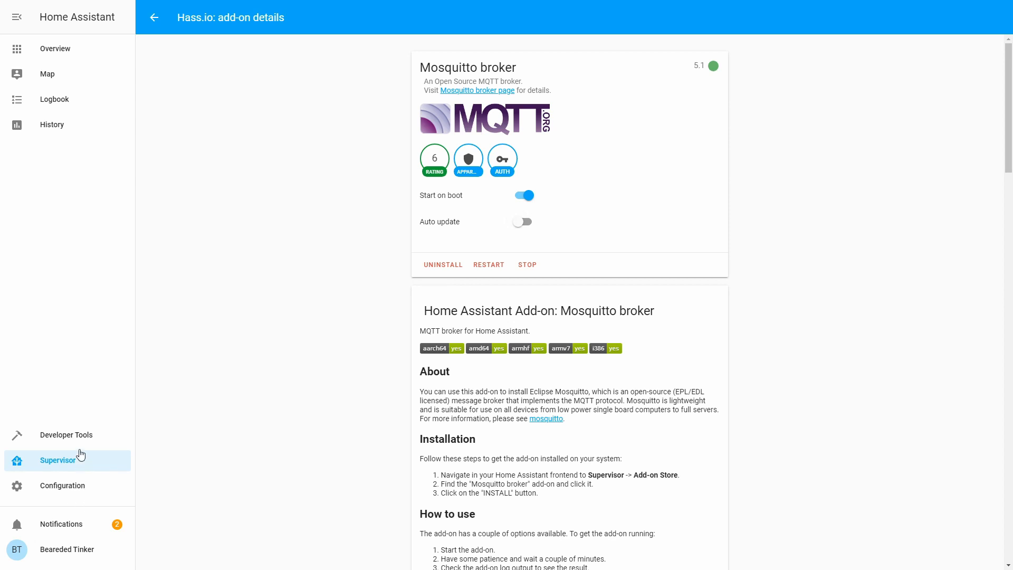
Step: Start the zigbee2mqtt add-on from its Supervisor page
left_click(153, 17)
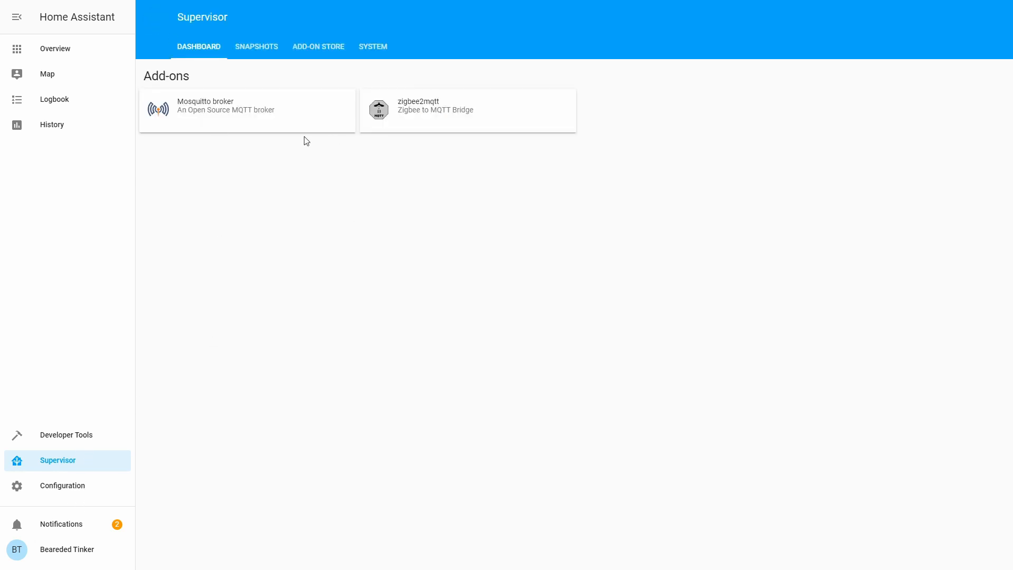
left_click(398, 121)
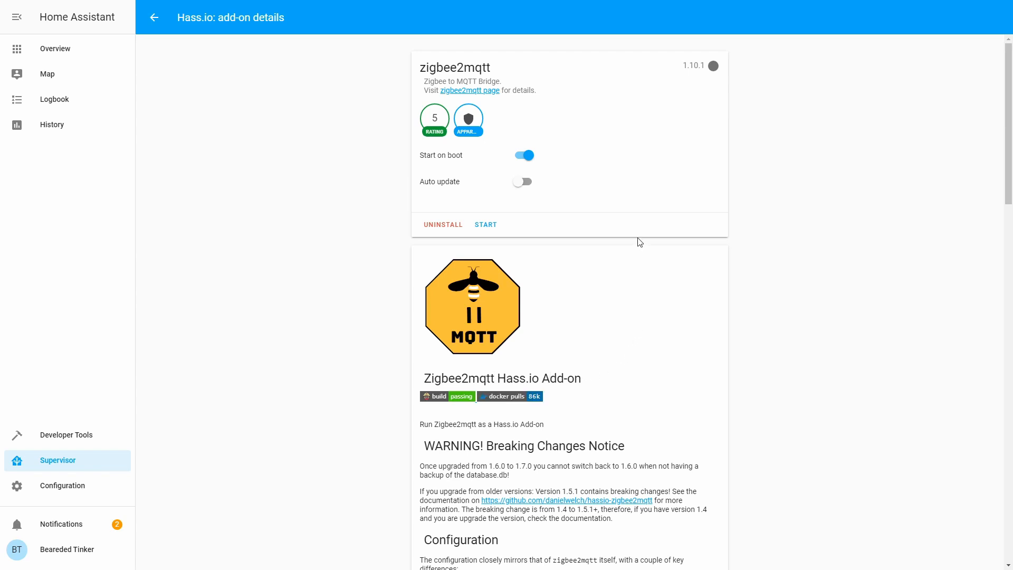
left_click(491, 226)
Step: Refresh the zigbee2mqtt log until it shows 'Connected to MQTT server' at mqtt://core-mosquitto
scroll(454, 367, "down", 15)
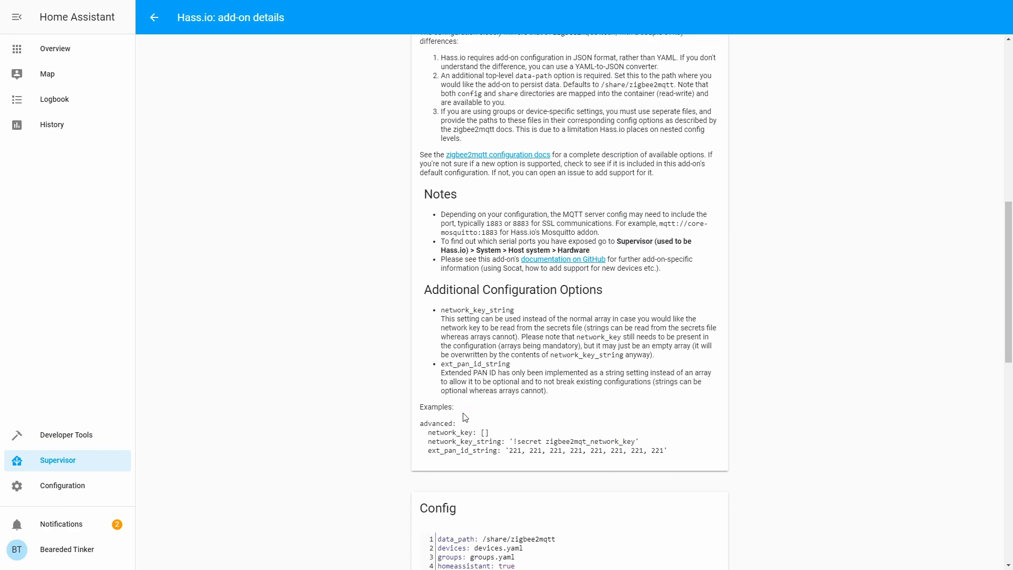
scroll(466, 411, "down", 8)
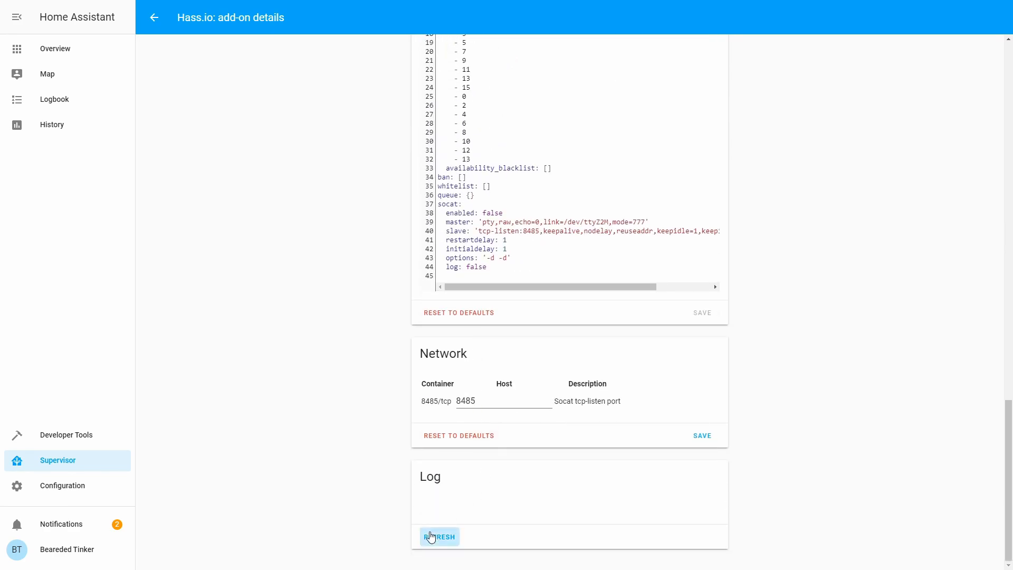
left_click(430, 536)
scroll(586, 454, "down", 1)
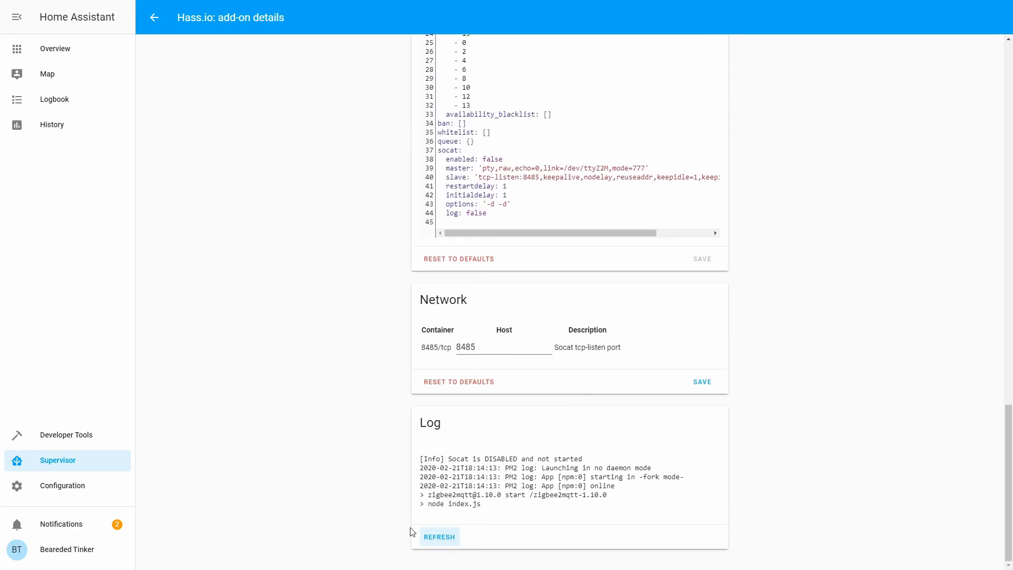
left_click(444, 544)
scroll(369, 545, "down", 1)
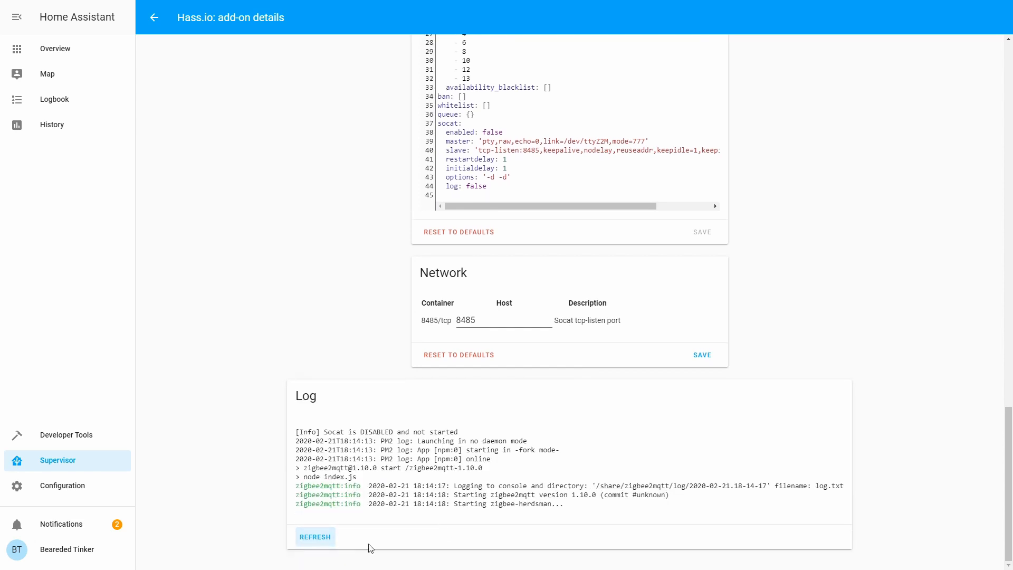
left_click(317, 545)
scroll(295, 536, "down", 1)
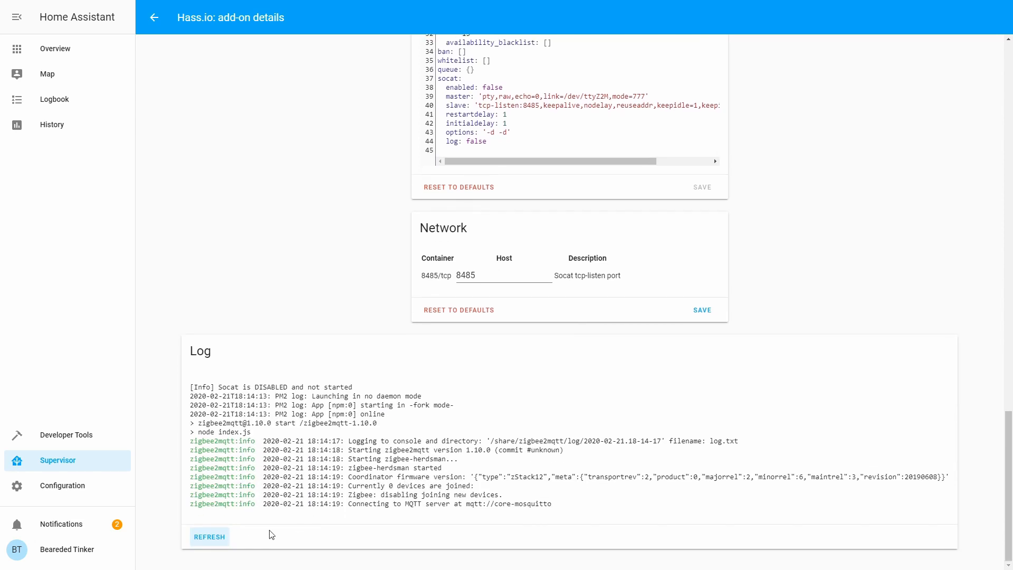
left_click(221, 536)
scroll(254, 499, "down", 1)
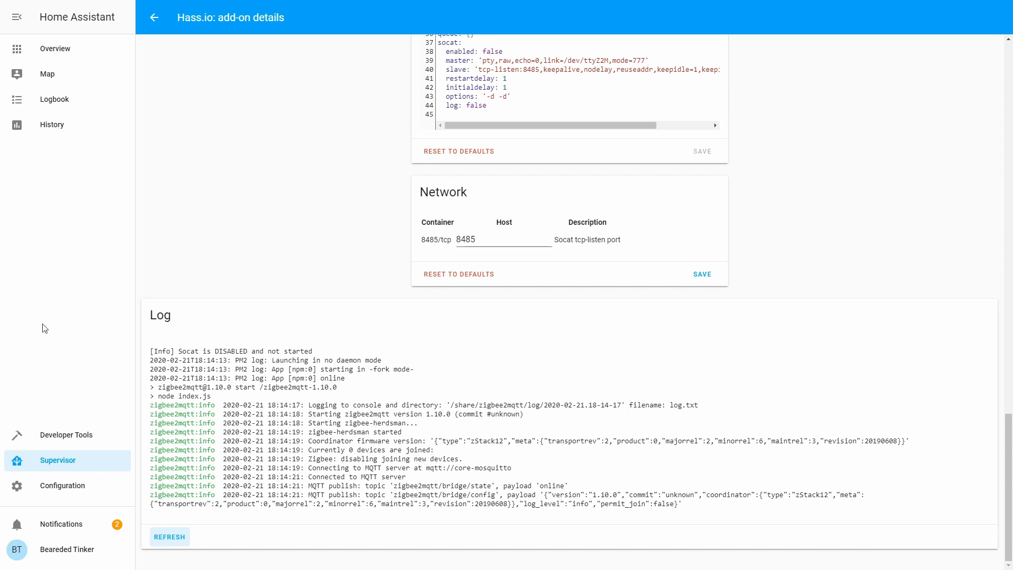
Step: Search the add-on store for 'vs' and bring up the Visual Studio Code add-on
left_click(74, 462)
left_click(325, 46)
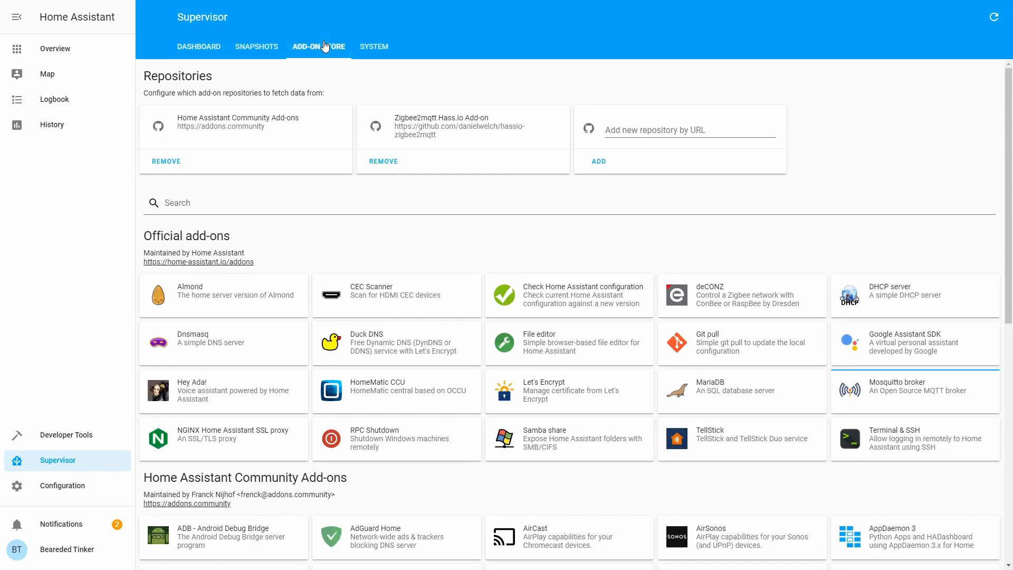
left_click(402, 203)
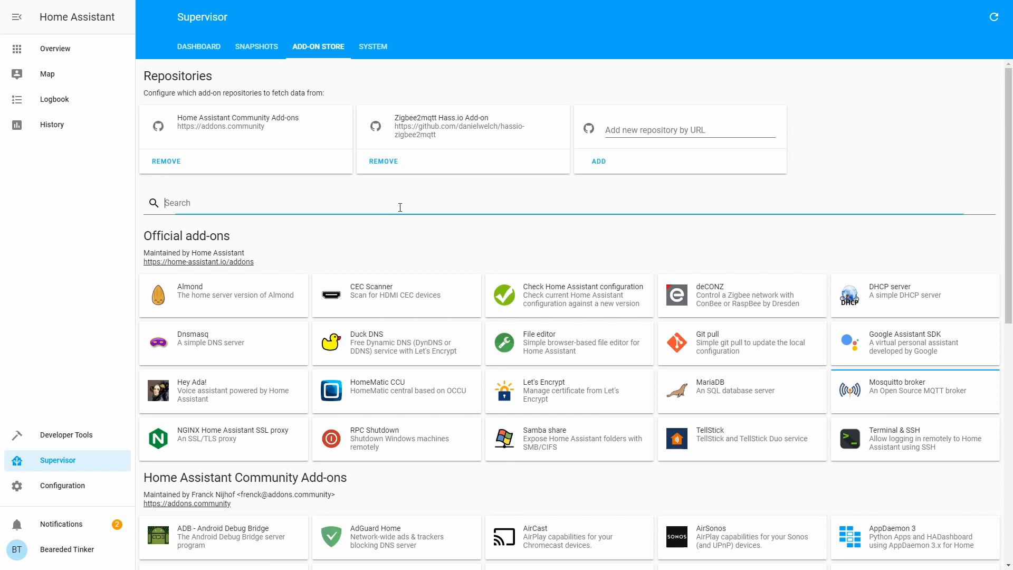
type("vsc")
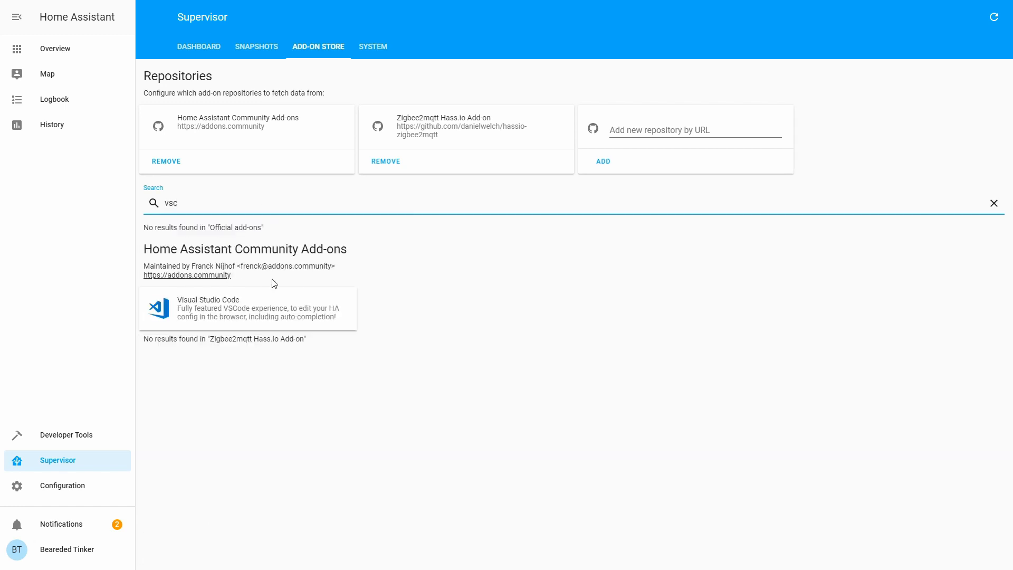
left_click(250, 313)
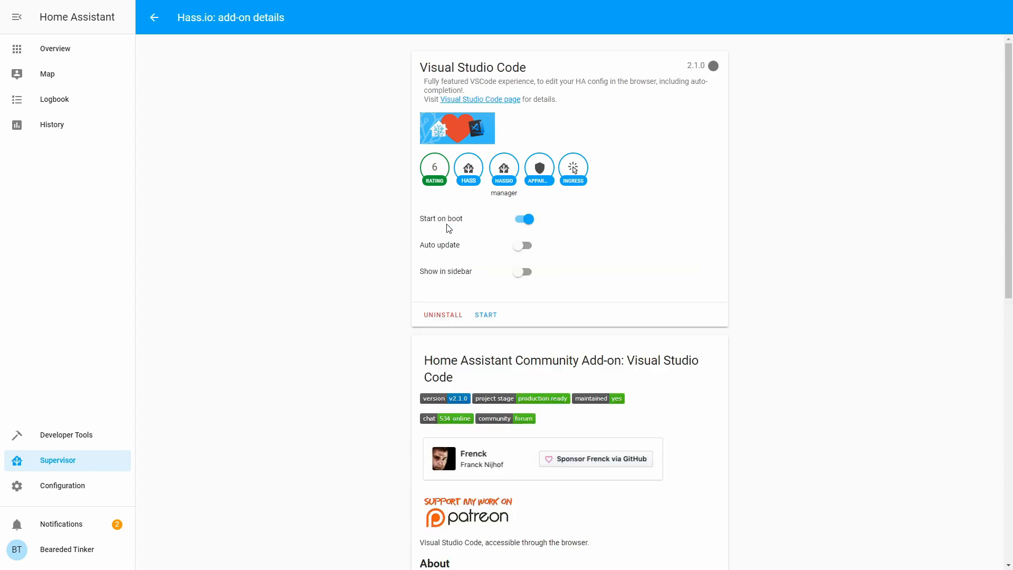
Step: Enable Show in sidebar, start Visual Studio Code (2.1.0), and open its editor panel
left_click(533, 277)
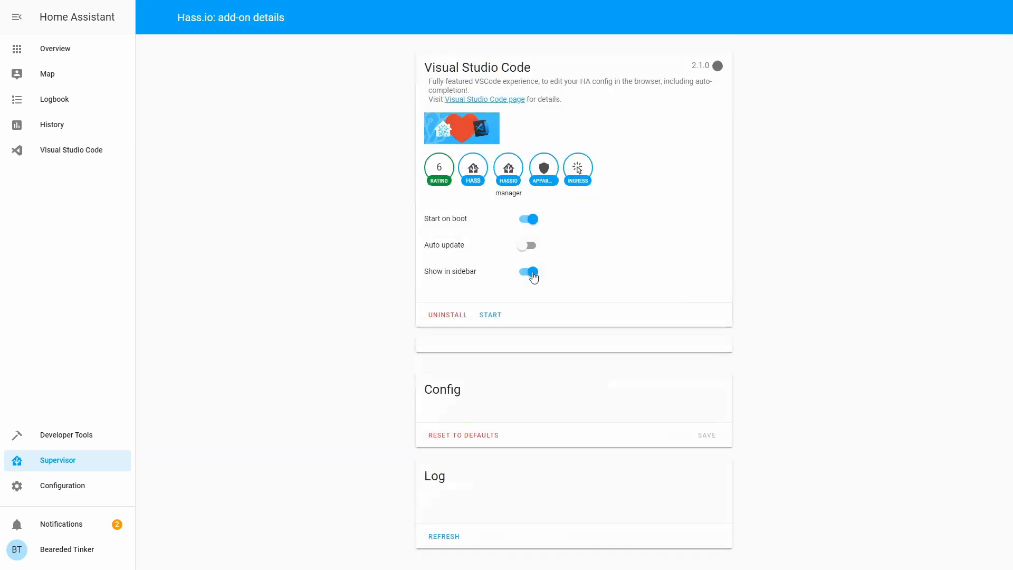
left_click(483, 322)
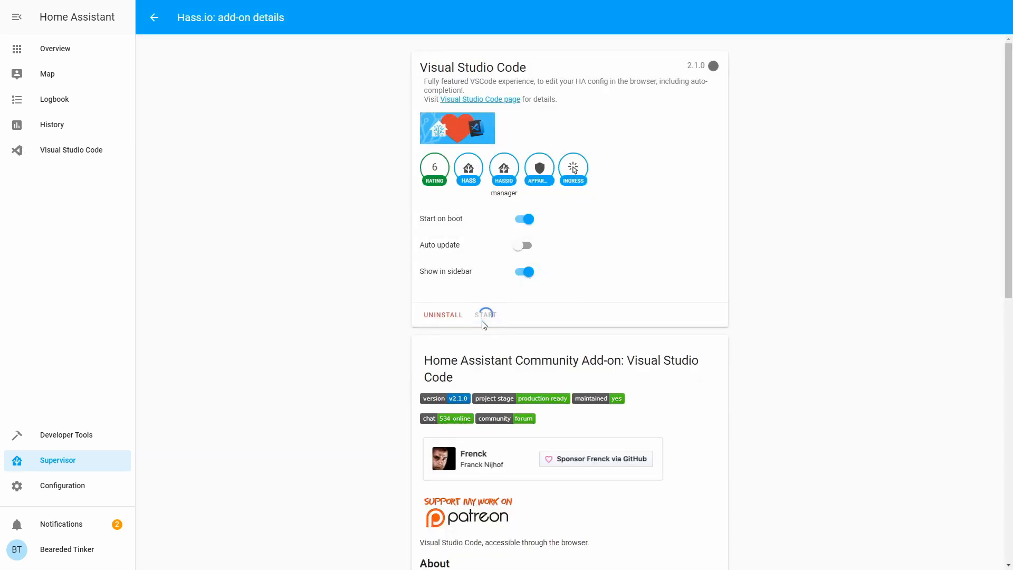
left_click(71, 150)
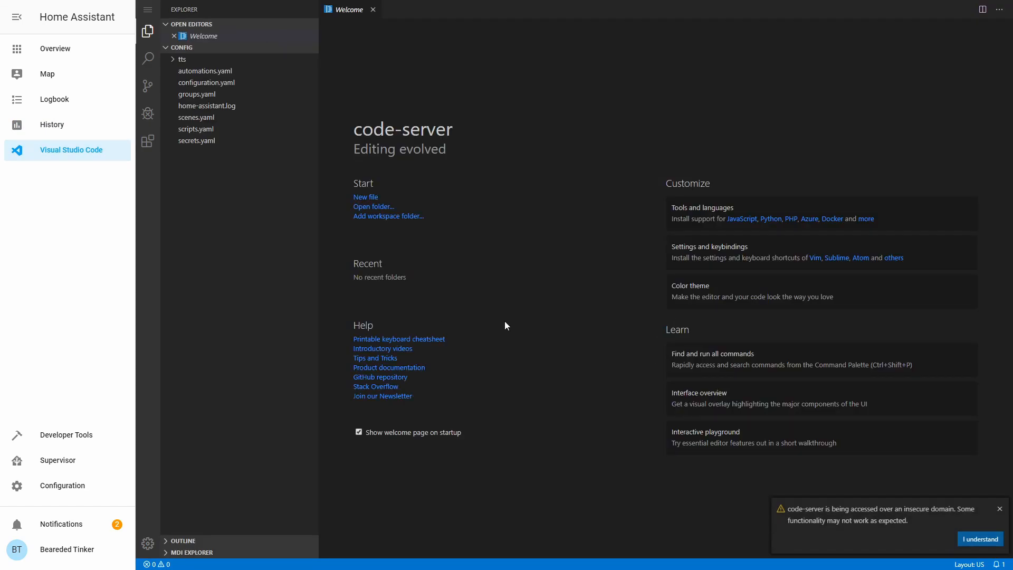
Step: In VS Code, view the automations, groups, scenes, scripts and secrets YAML files in the config folder
left_click(230, 72)
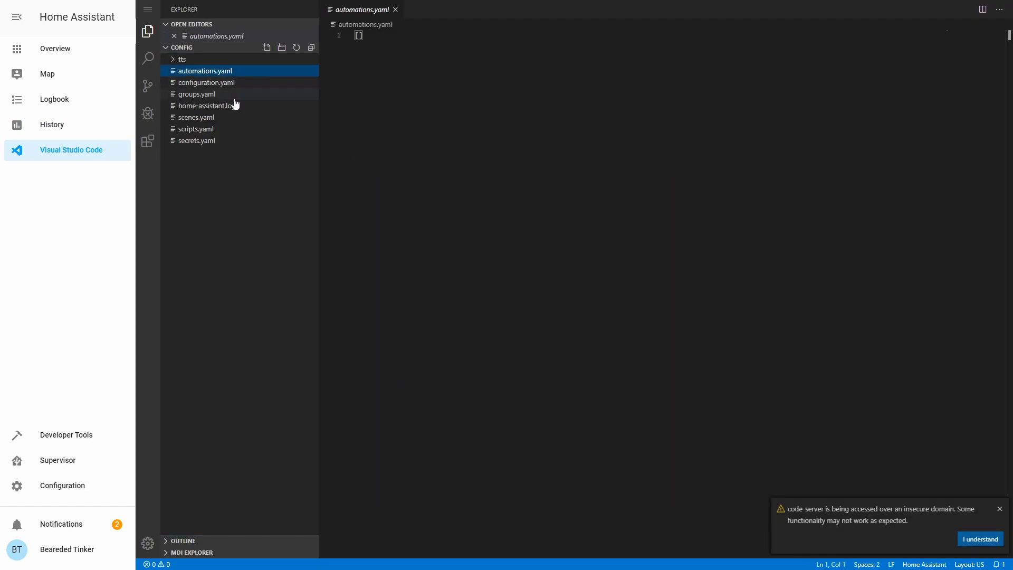
left_click(232, 97)
left_click(233, 117)
left_click(224, 129)
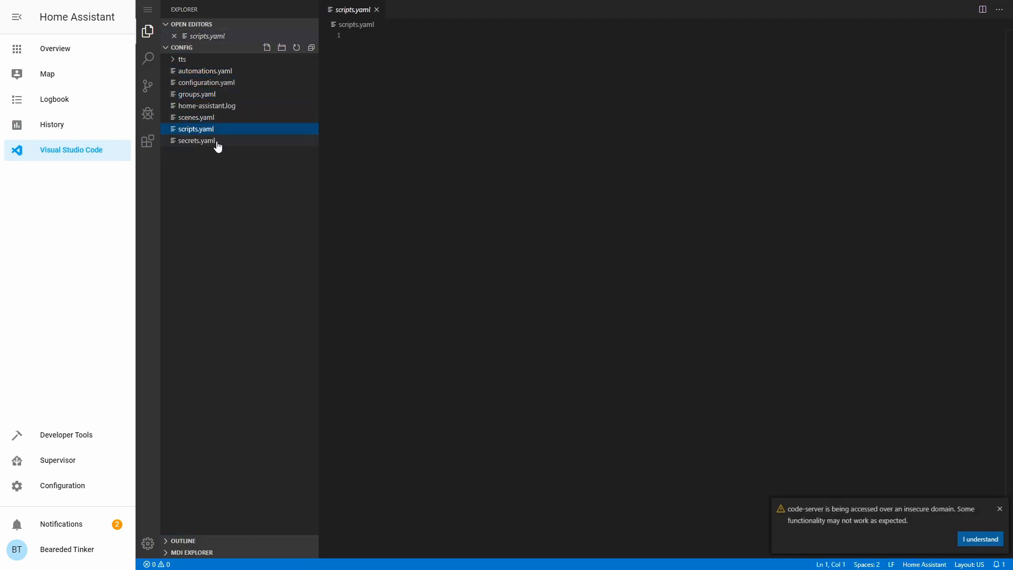
left_click(217, 142)
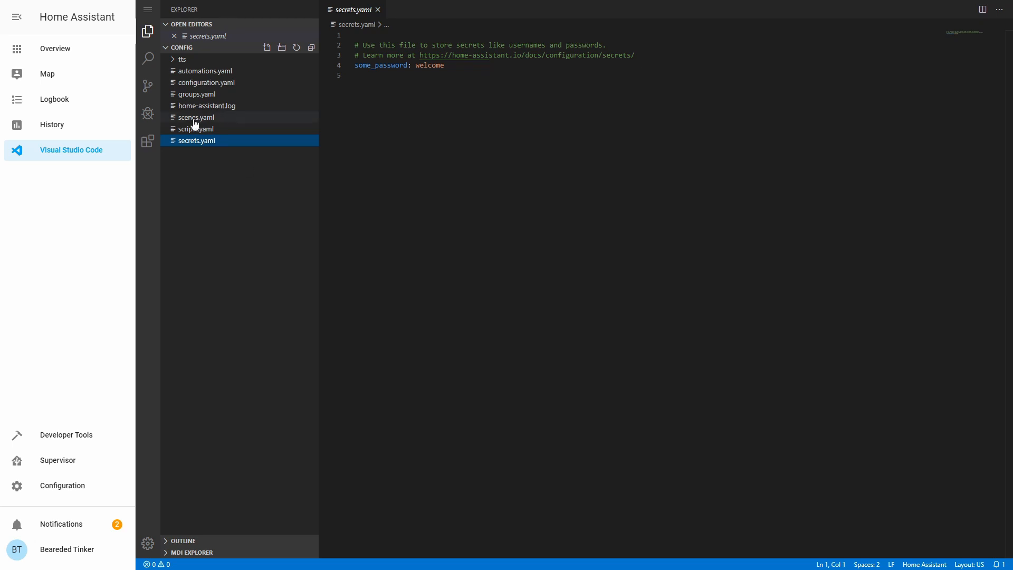
Step: Review configuration.yaml, groups.yaml and home-assistant.log, then open the Developer Tools Info page showing version 0.105.5
left_click(198, 84)
left_click(199, 95)
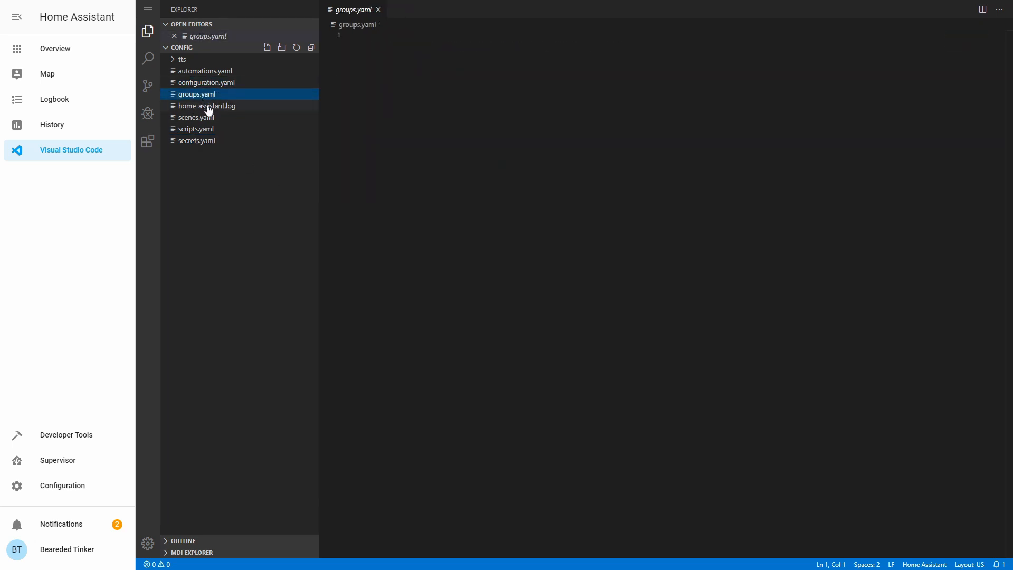
left_click(209, 107)
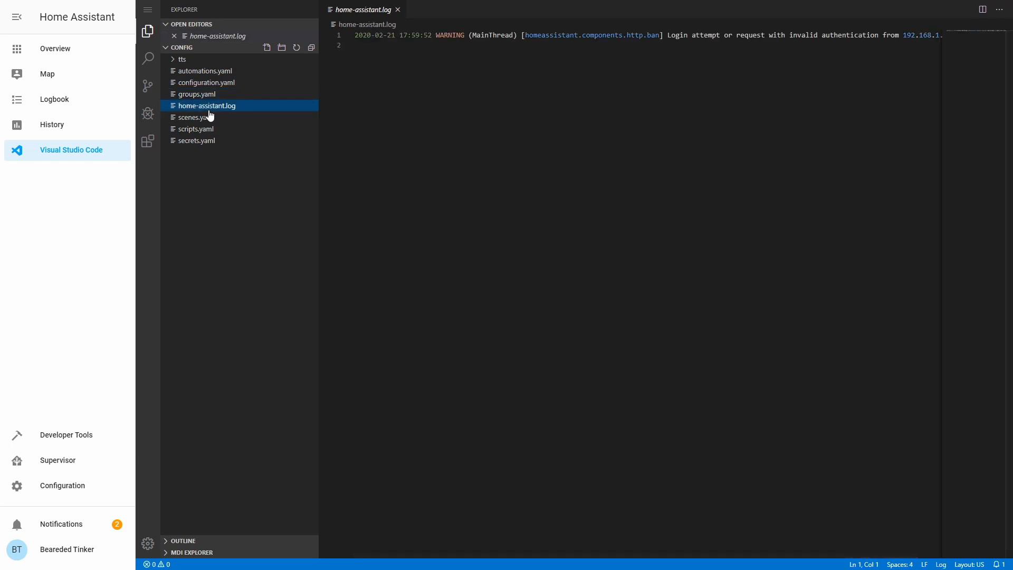
left_click(66, 435)
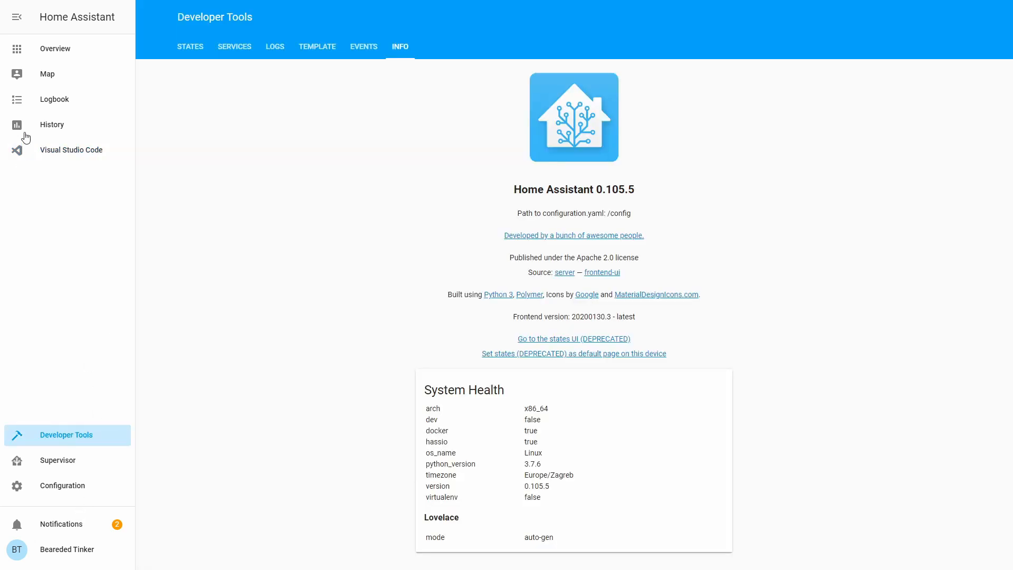
Step: Check the Overview dashboard, then view the Supervisor page listing the Mosquitto, Visual Studio Code and zigbee2mqtt add-ons
left_click(42, 61)
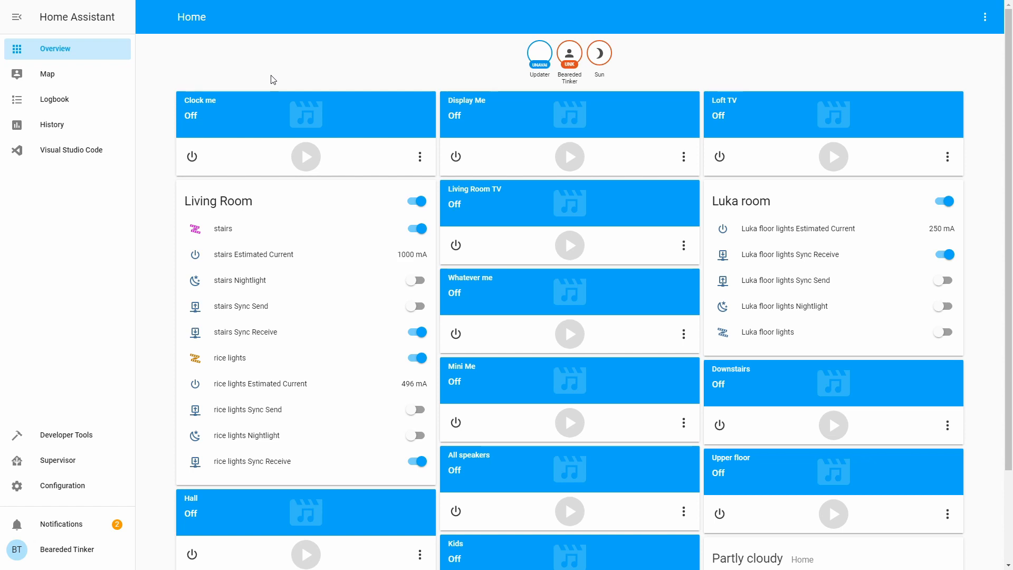
left_click(78, 456)
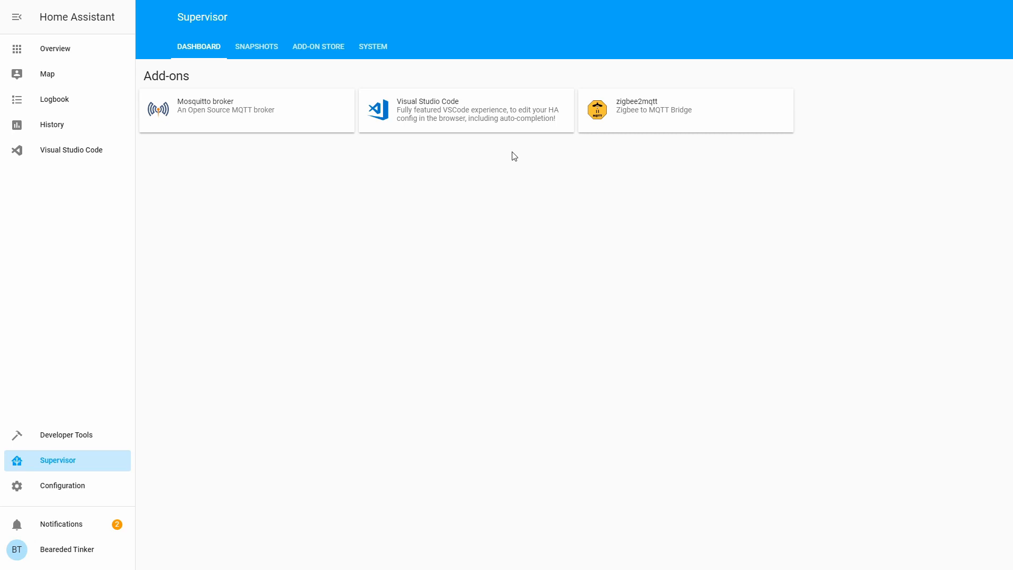
Step: Scroll through the Home Assistant add-on store and open the Duck DNS add-on's details page
left_click(340, 52)
scroll(343, 159, "down", 4)
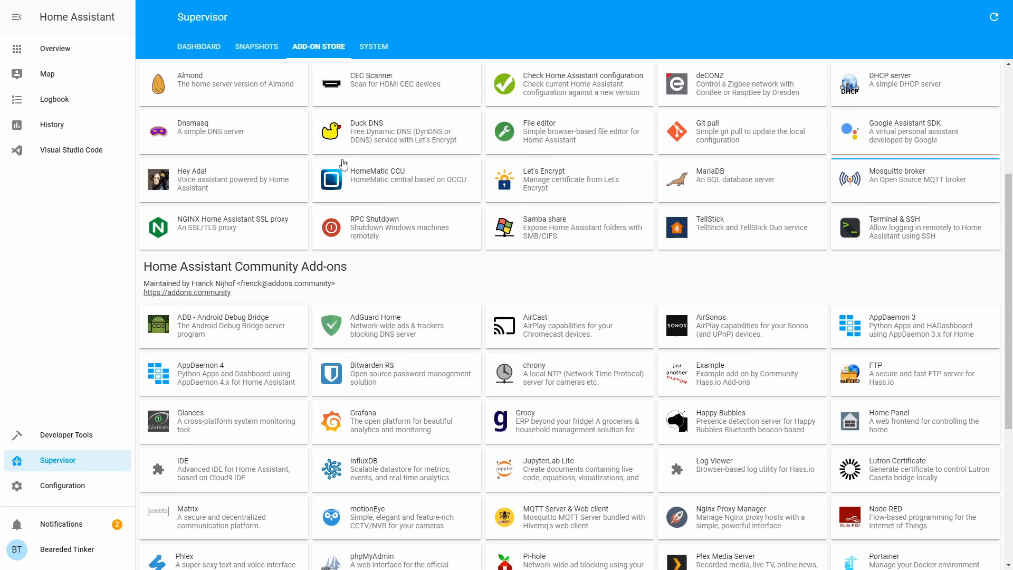
scroll(344, 163, "down", 5)
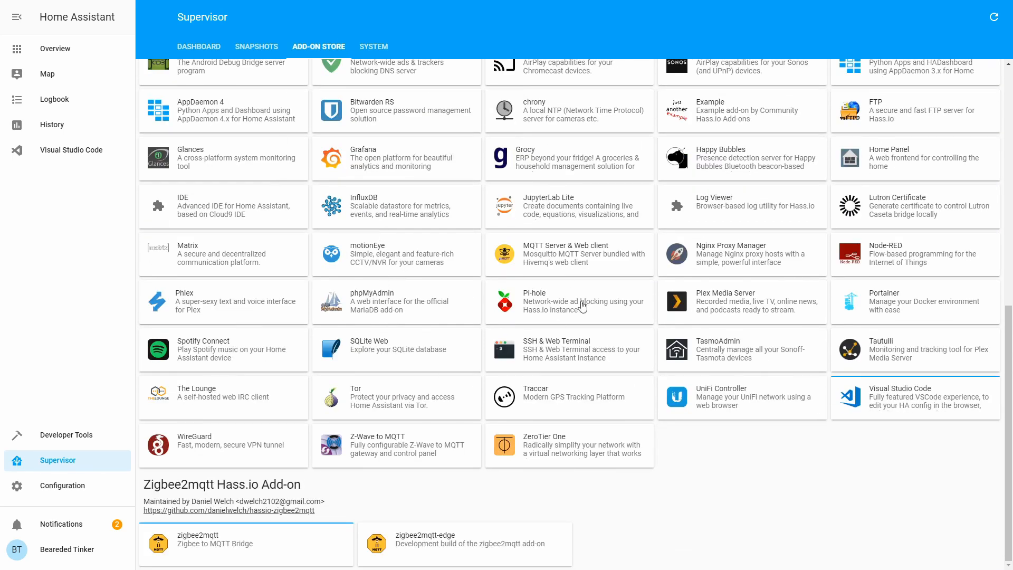
scroll(275, 274, "up", 9)
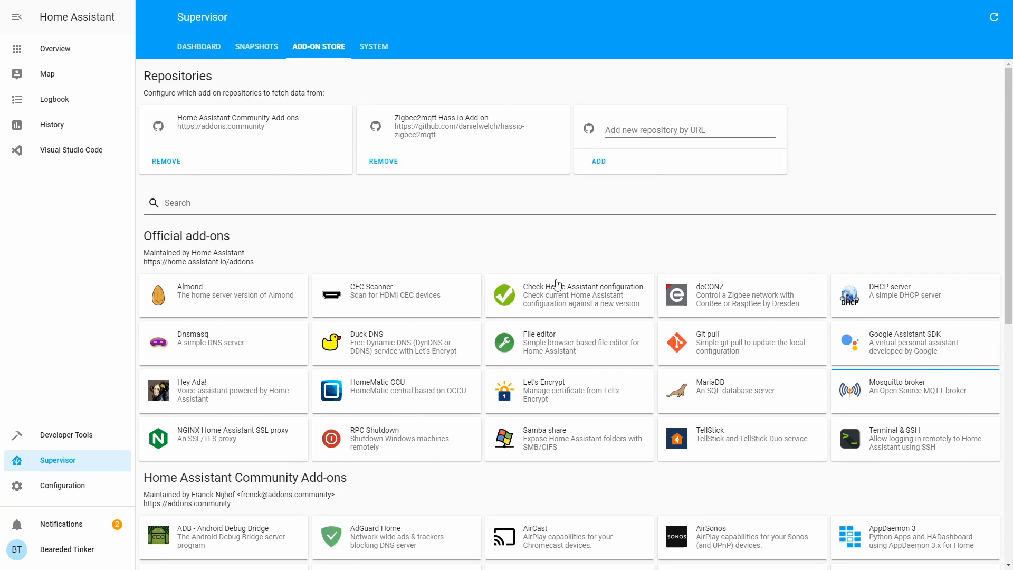
left_click(373, 349)
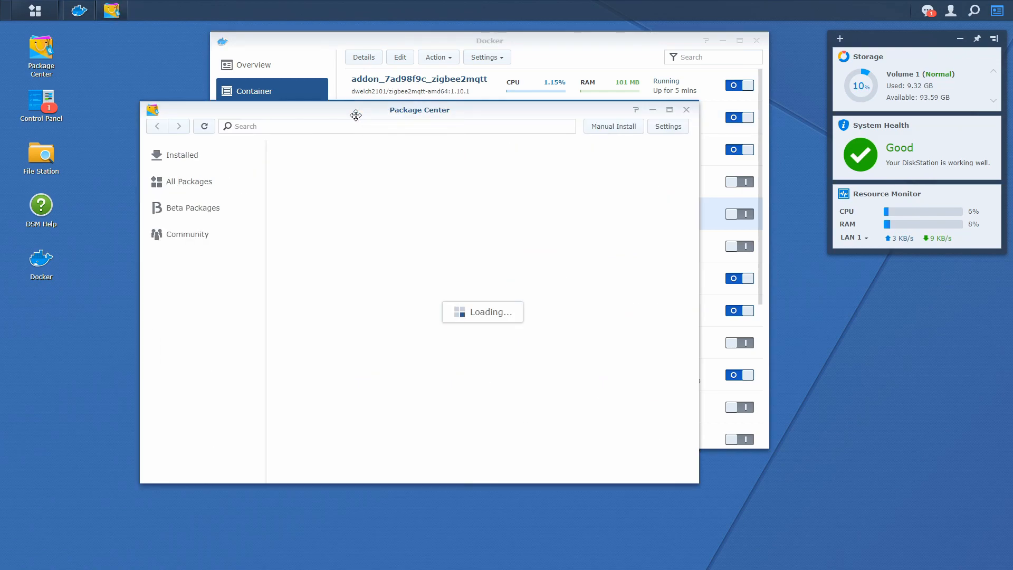
Step: Check the installed Hass.io package's details in Package Center
left_click(203, 159)
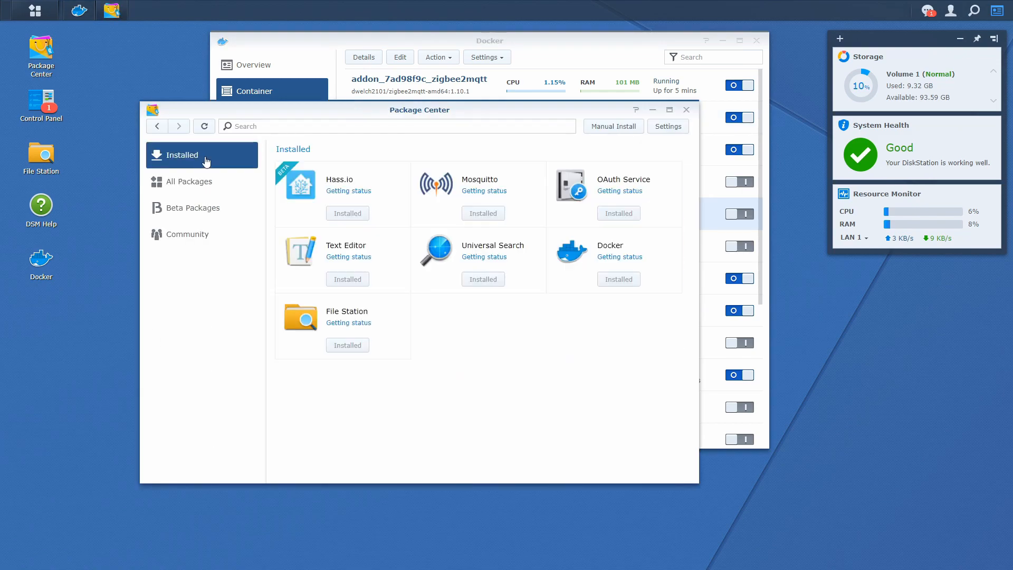
left_click(362, 197)
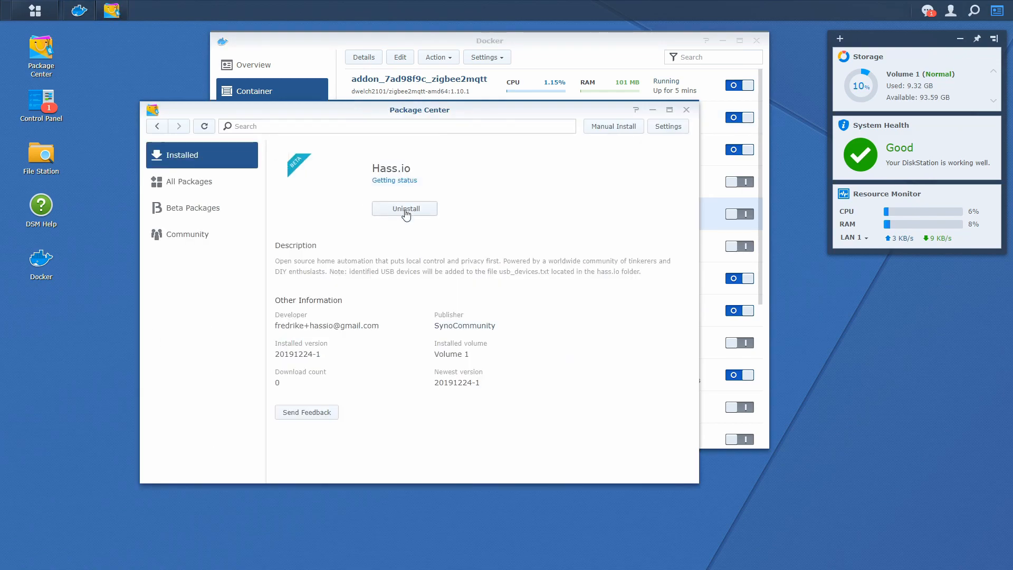
left_click(159, 159)
Step: Stop and restart the hassio_supervisor container in Docker so it runs again
left_click(399, 47)
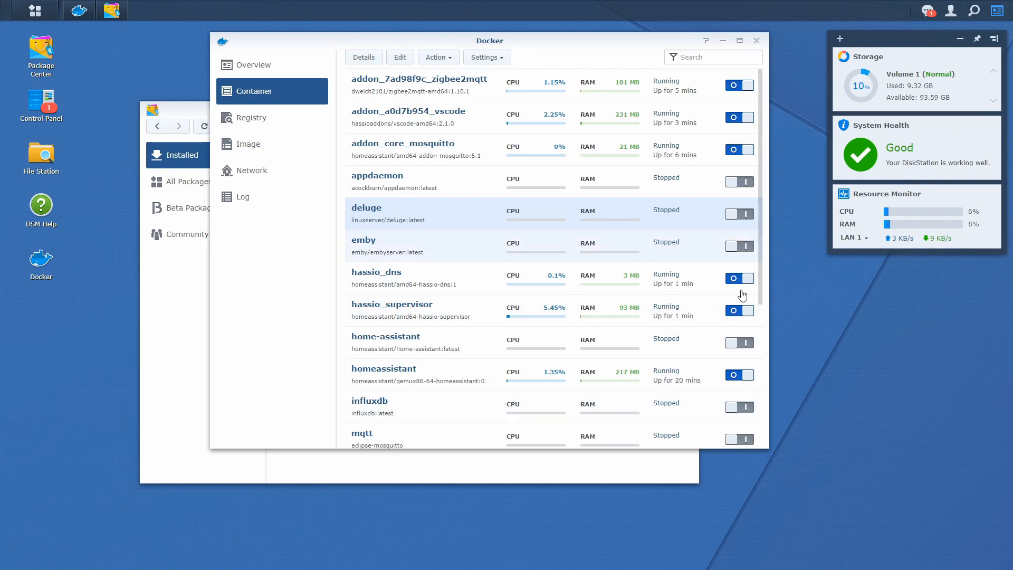
left_click(743, 311)
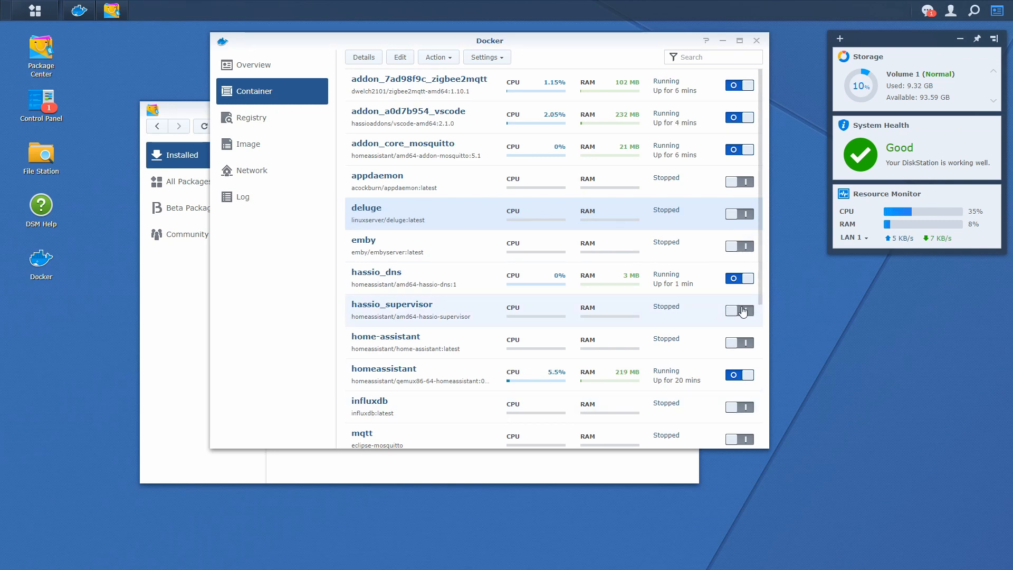
left_click(743, 312)
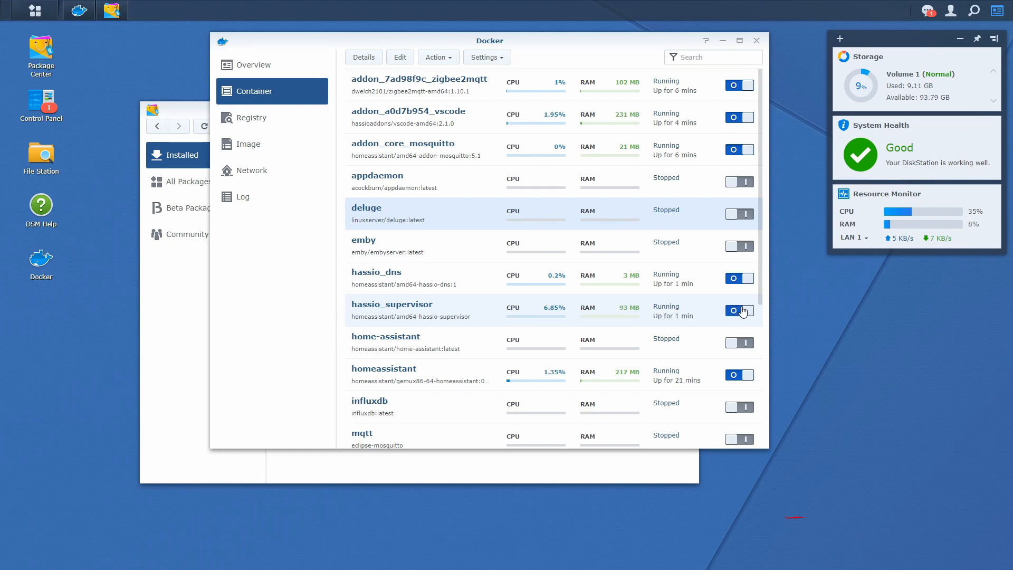